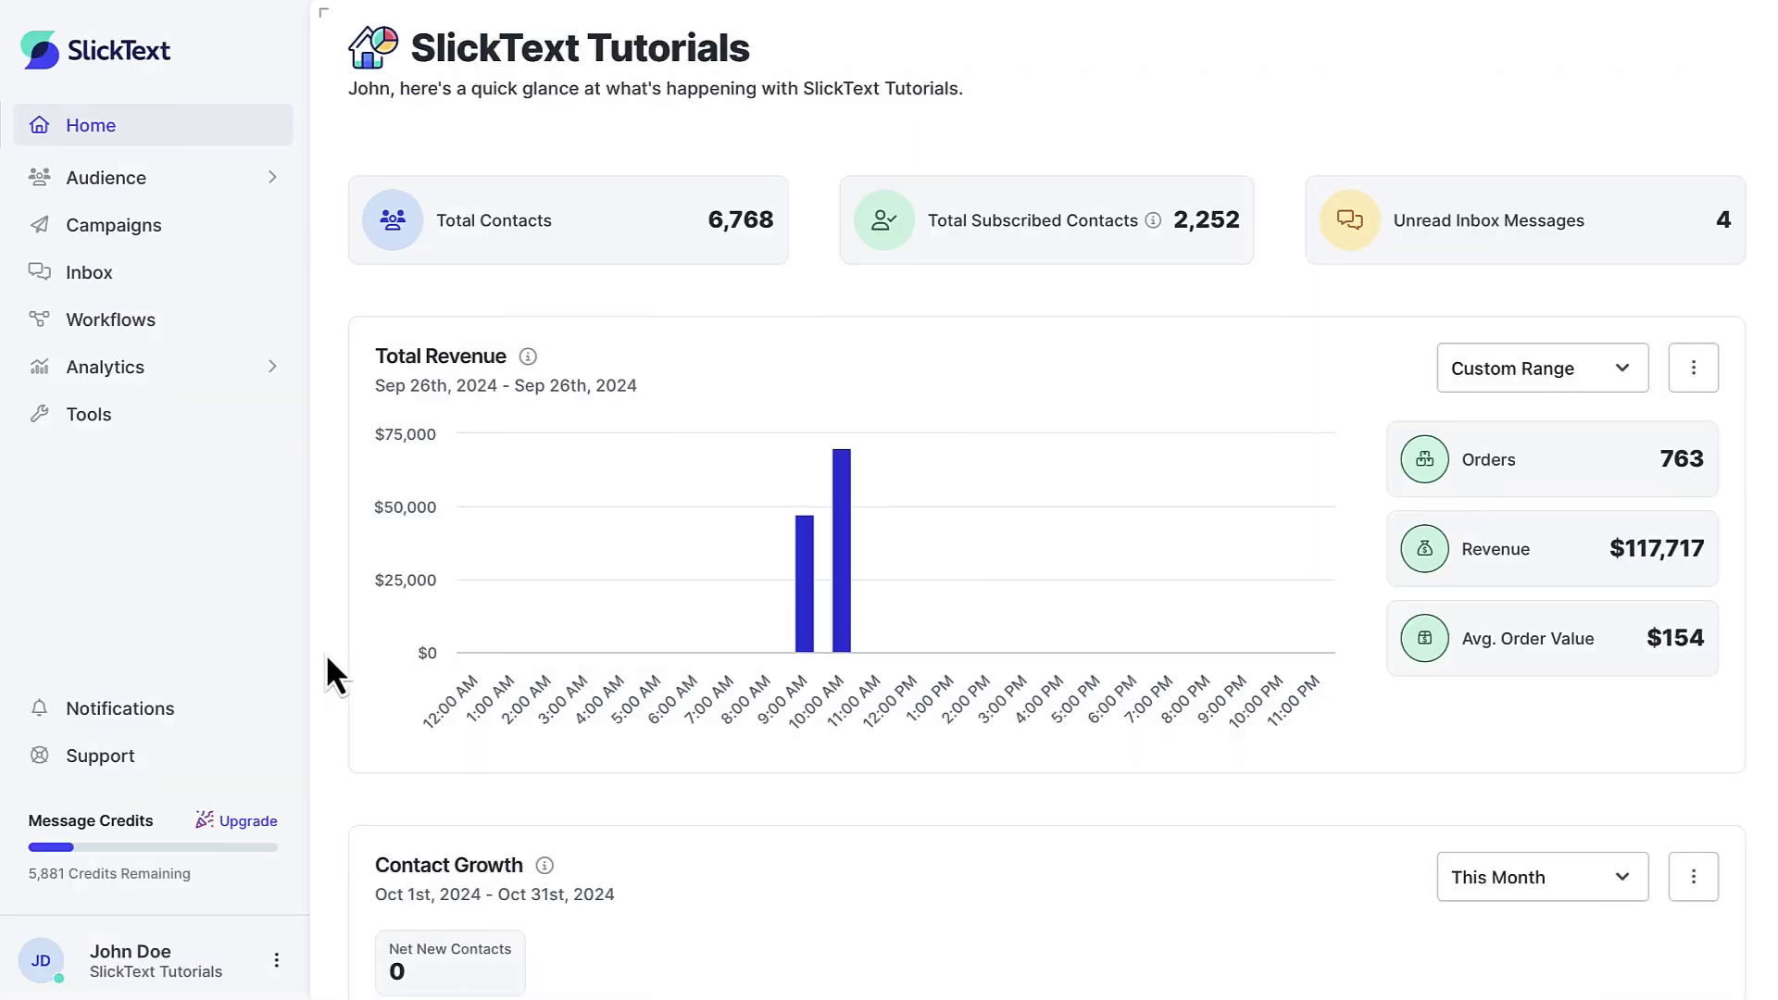
From the Workflows list, start a new blank workflow.
{"action": "left_click", "coordinate": [180, 327]}
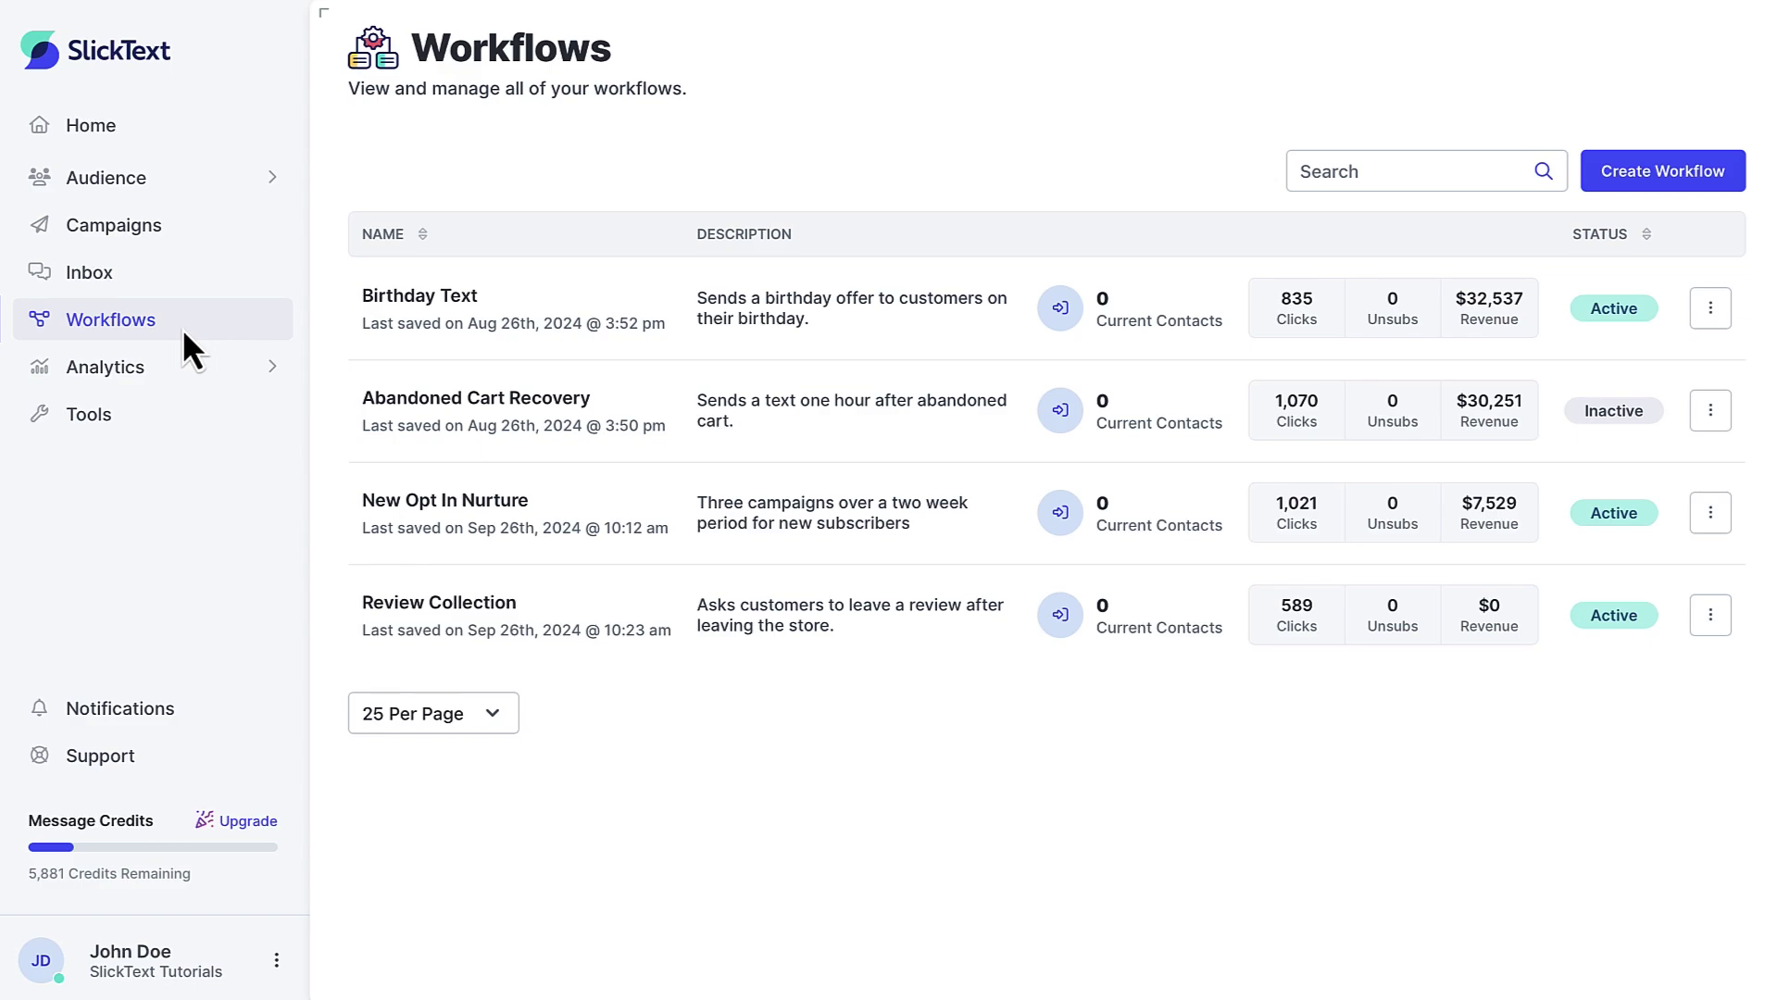
{"action": "left_click", "coordinate": [1656, 171]}
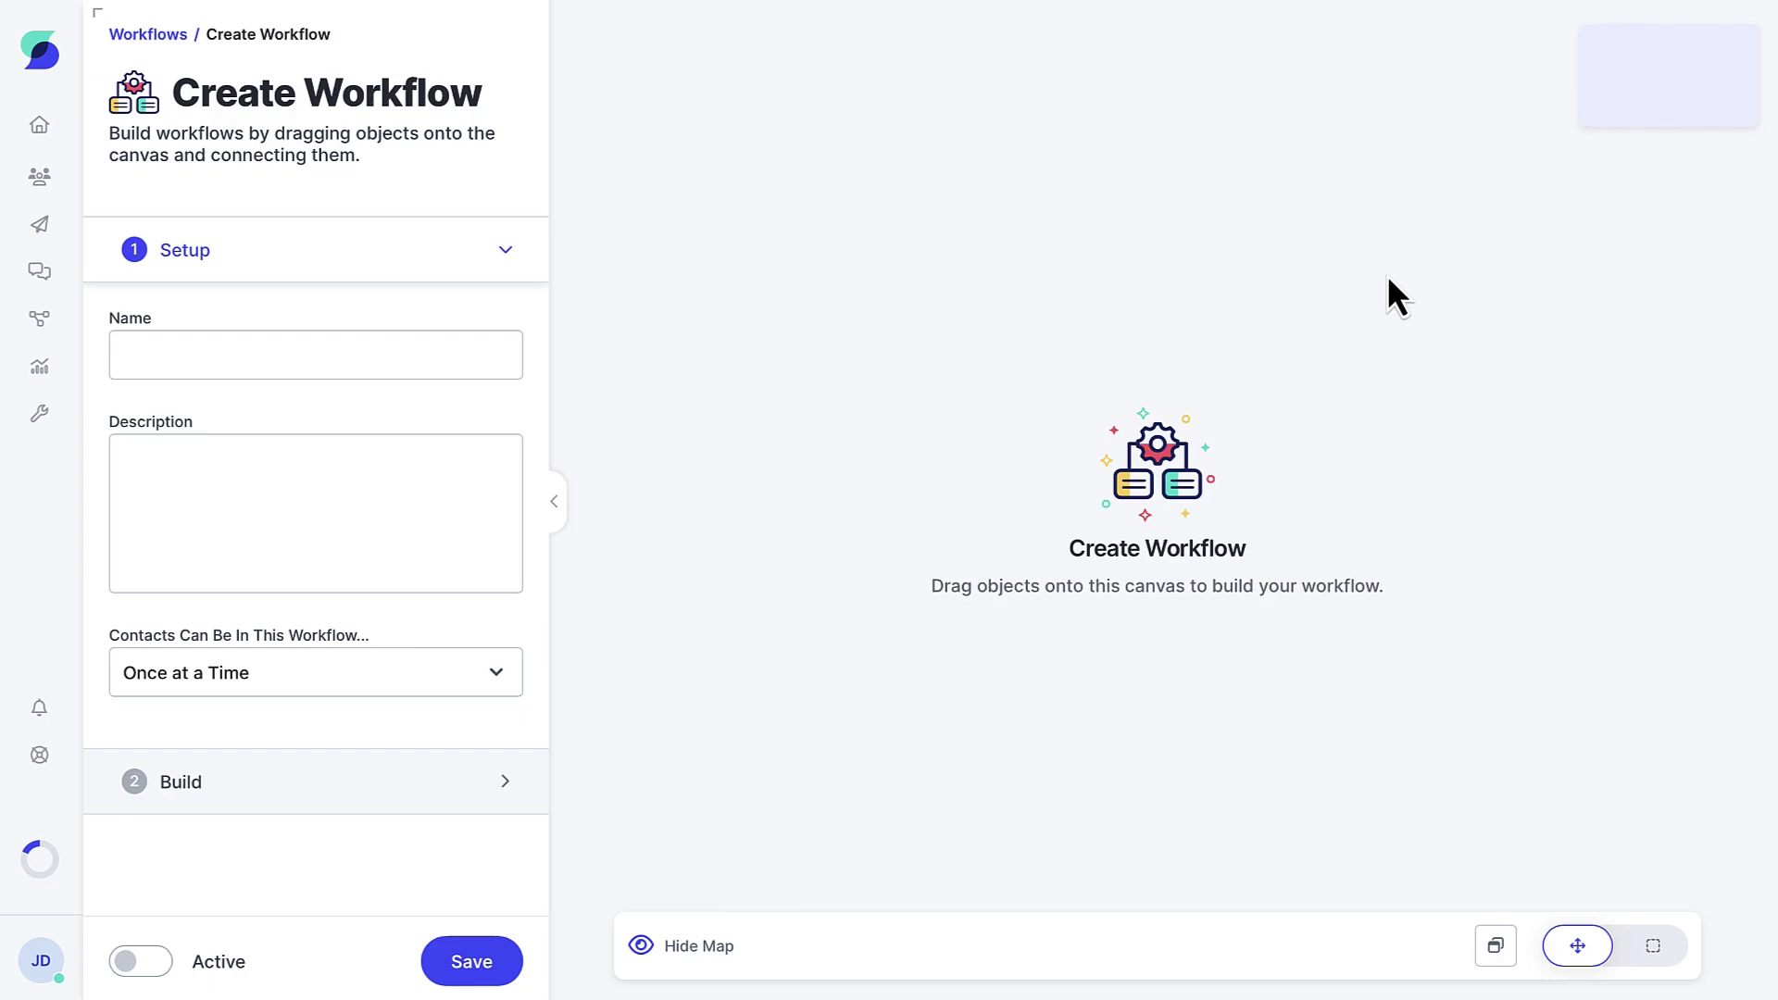
Name the workflow 'Email Collection', describe it as collecting new contacts' emails, and allow entry Only Once Ever.
{"action": "left_click", "coordinate": [448, 349]}
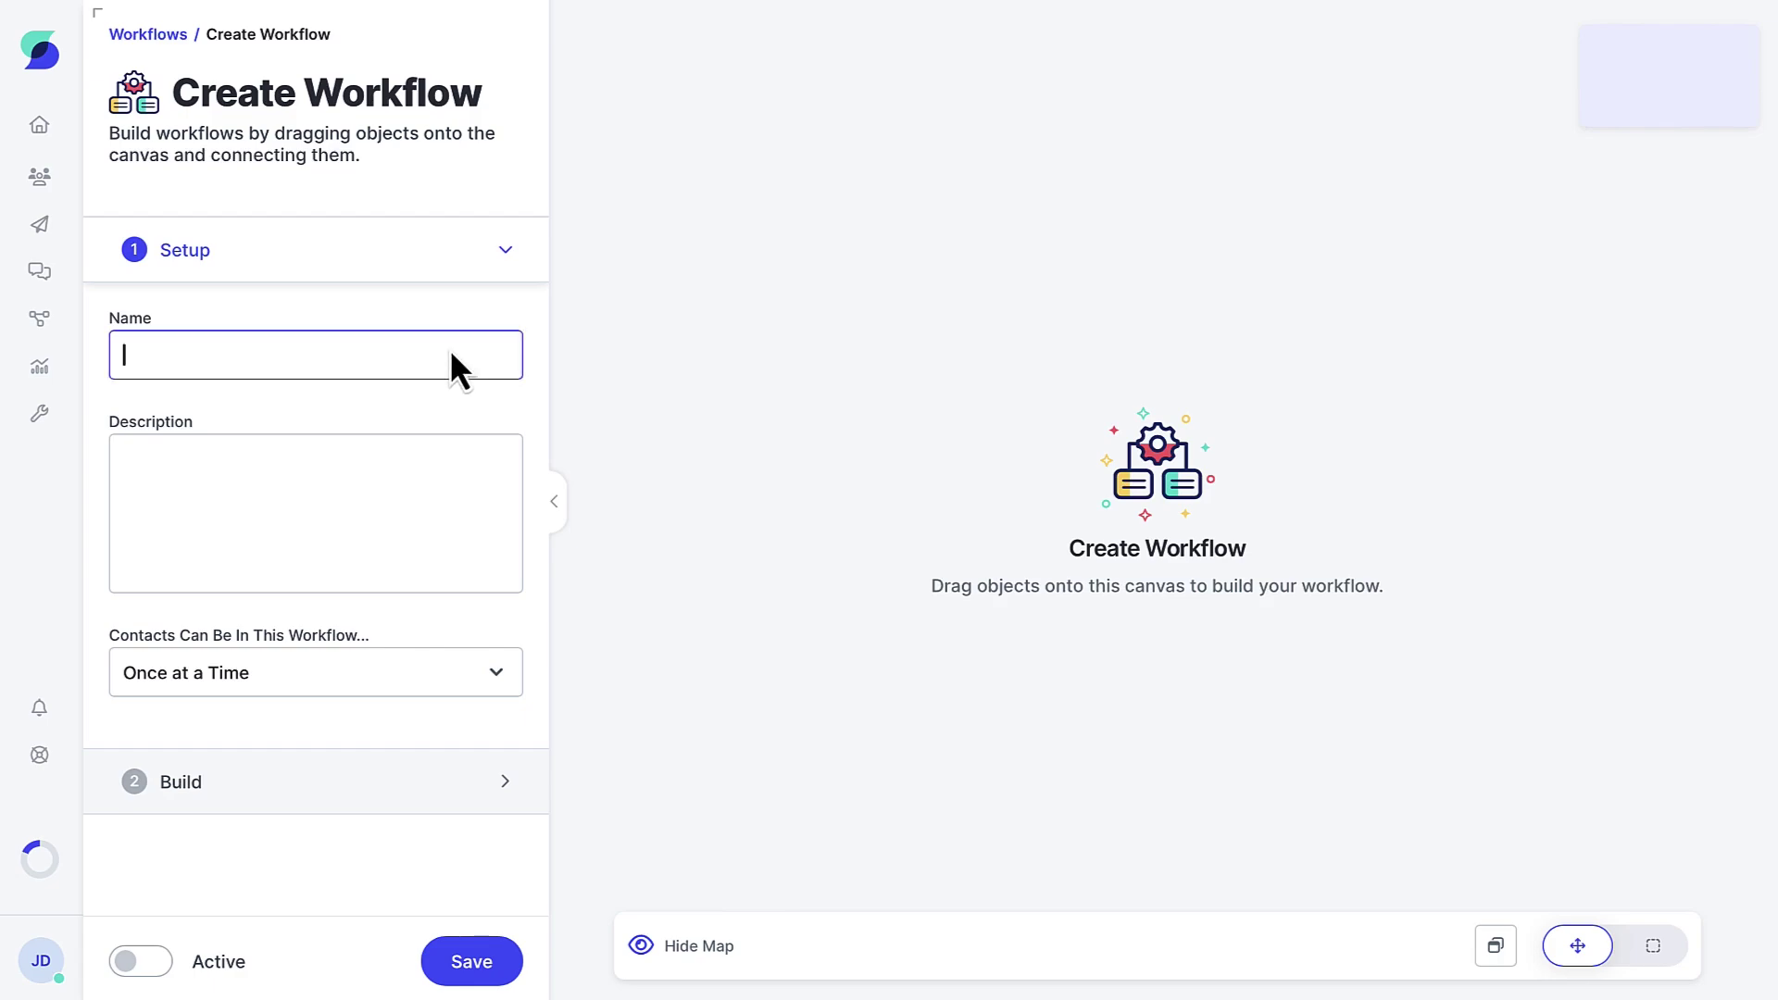
{"action": "type", "text": "Email Collecti"}
{"action": "type", "text": "on"}
{"action": "key", "text": "Tab"}
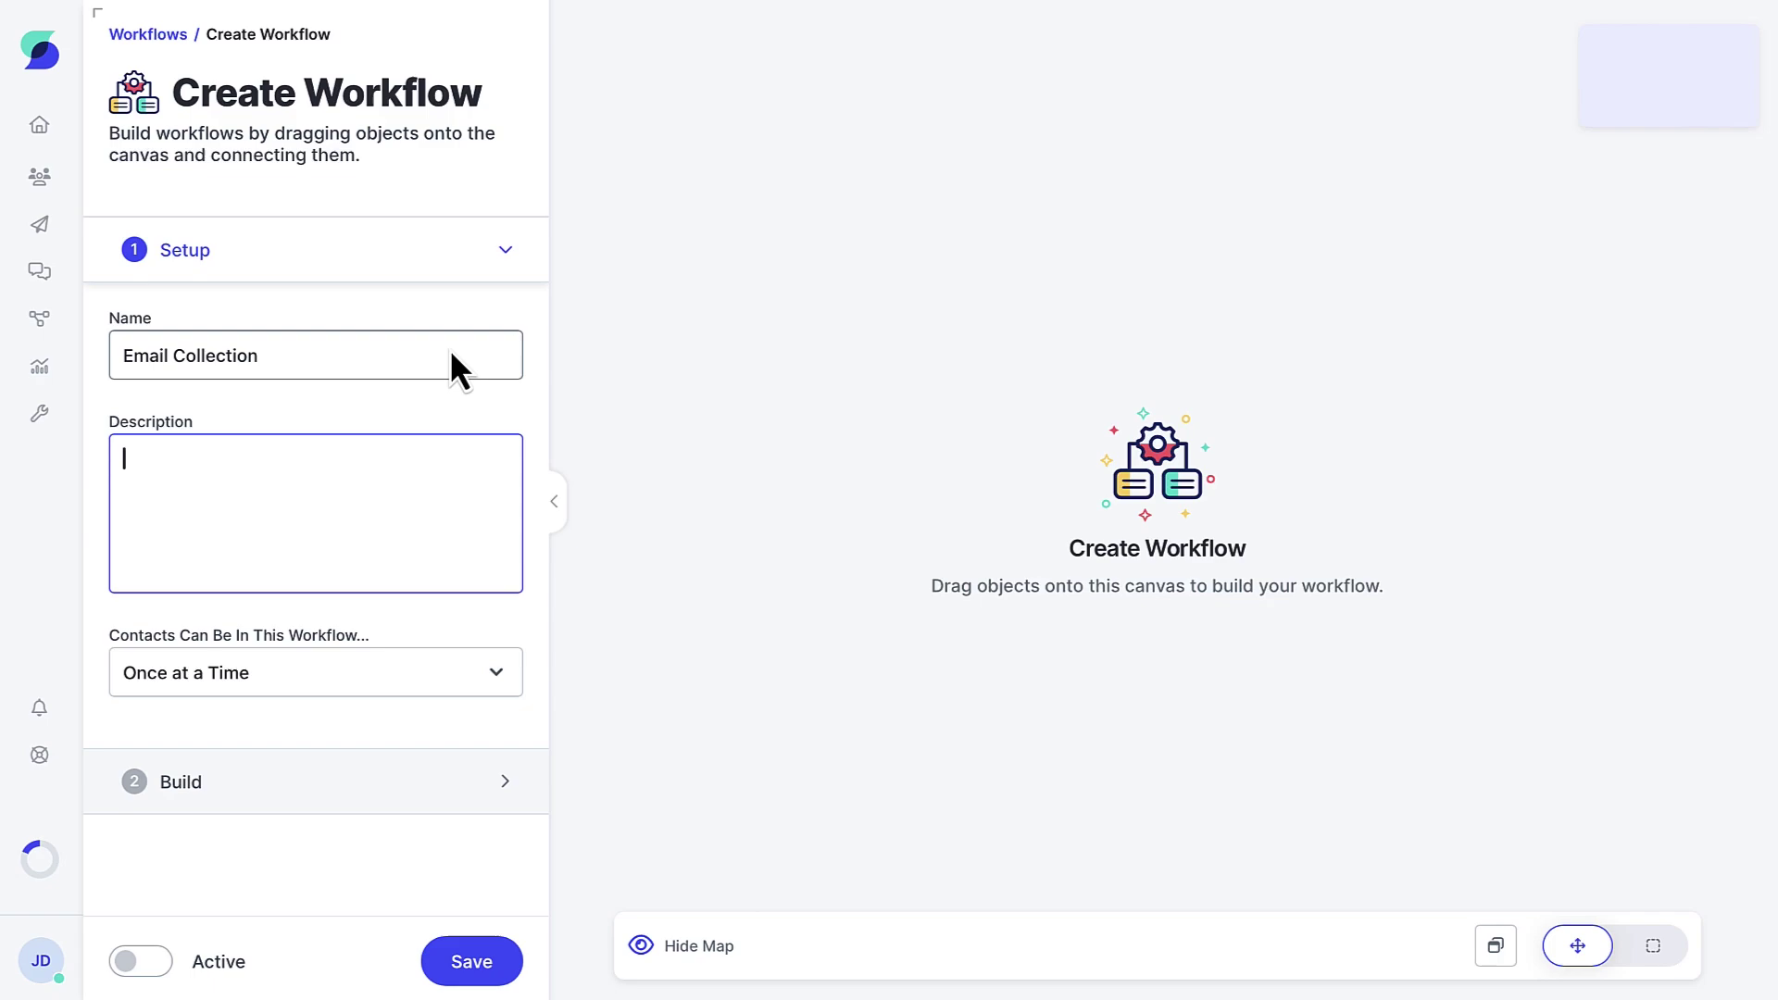
{"action": "type", "text": "Asks new con"}
{"action": "type", "text": "tacts for emai"}
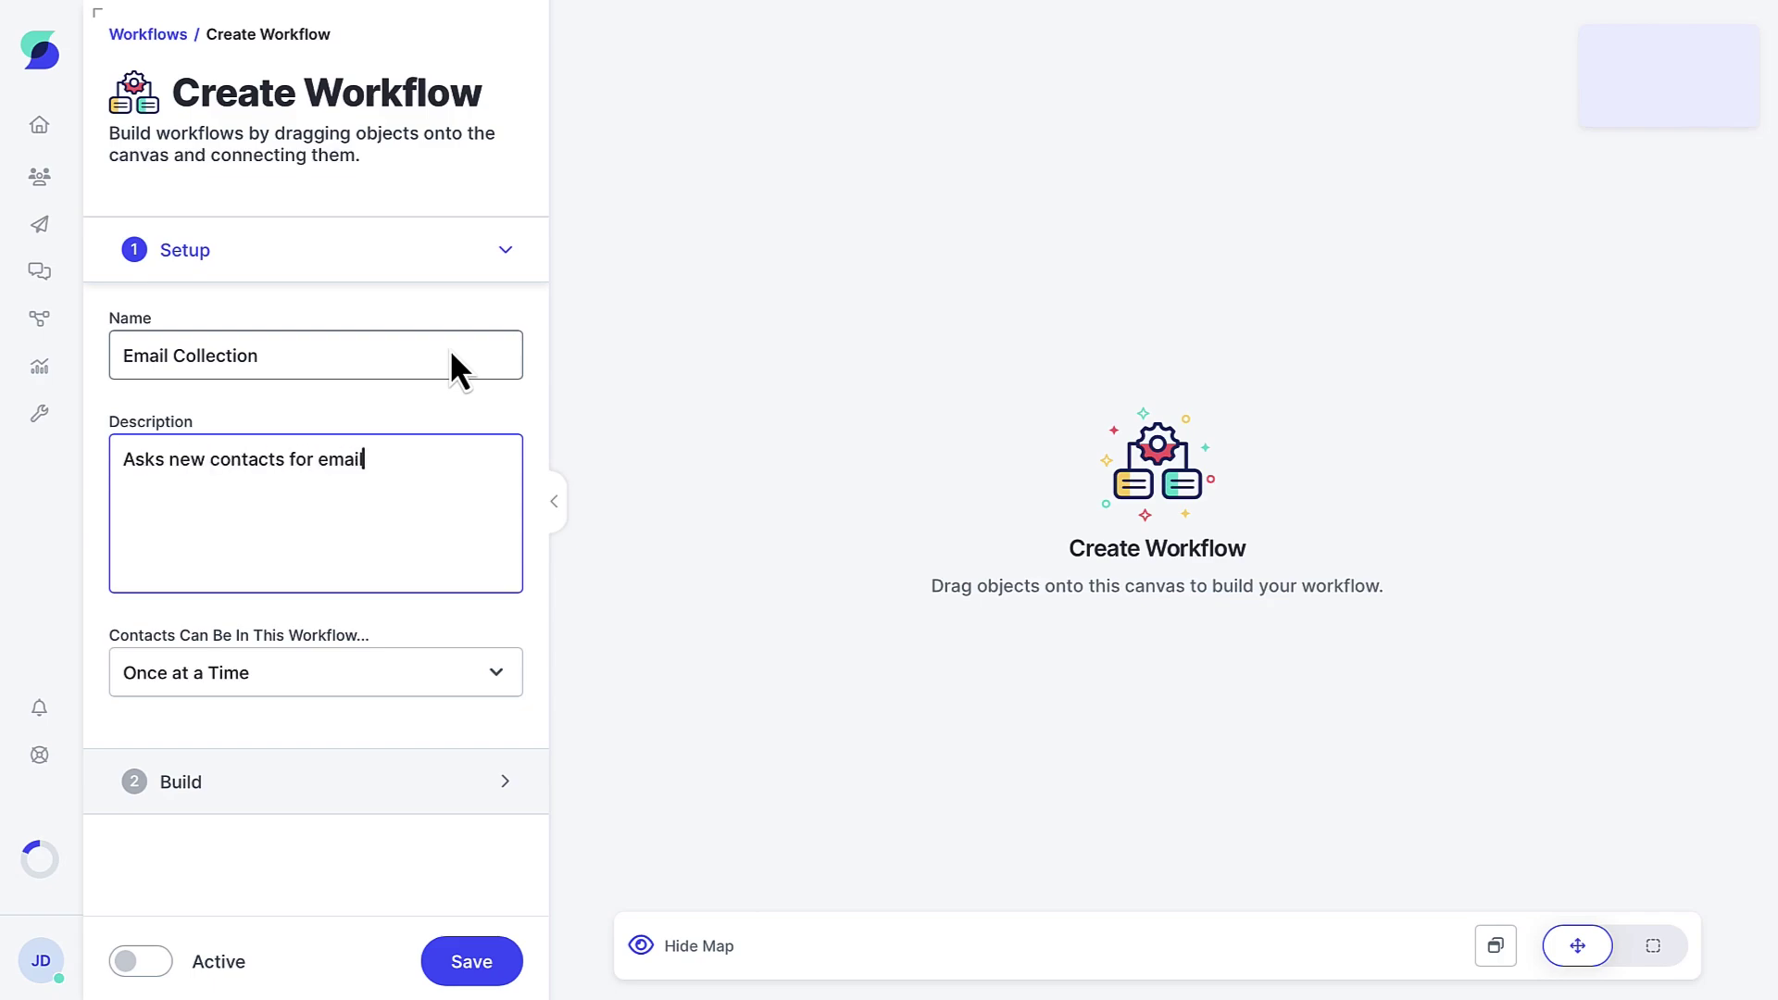
{"action": "type", "text": "l"}
{"action": "left_click", "coordinate": [326, 688]}
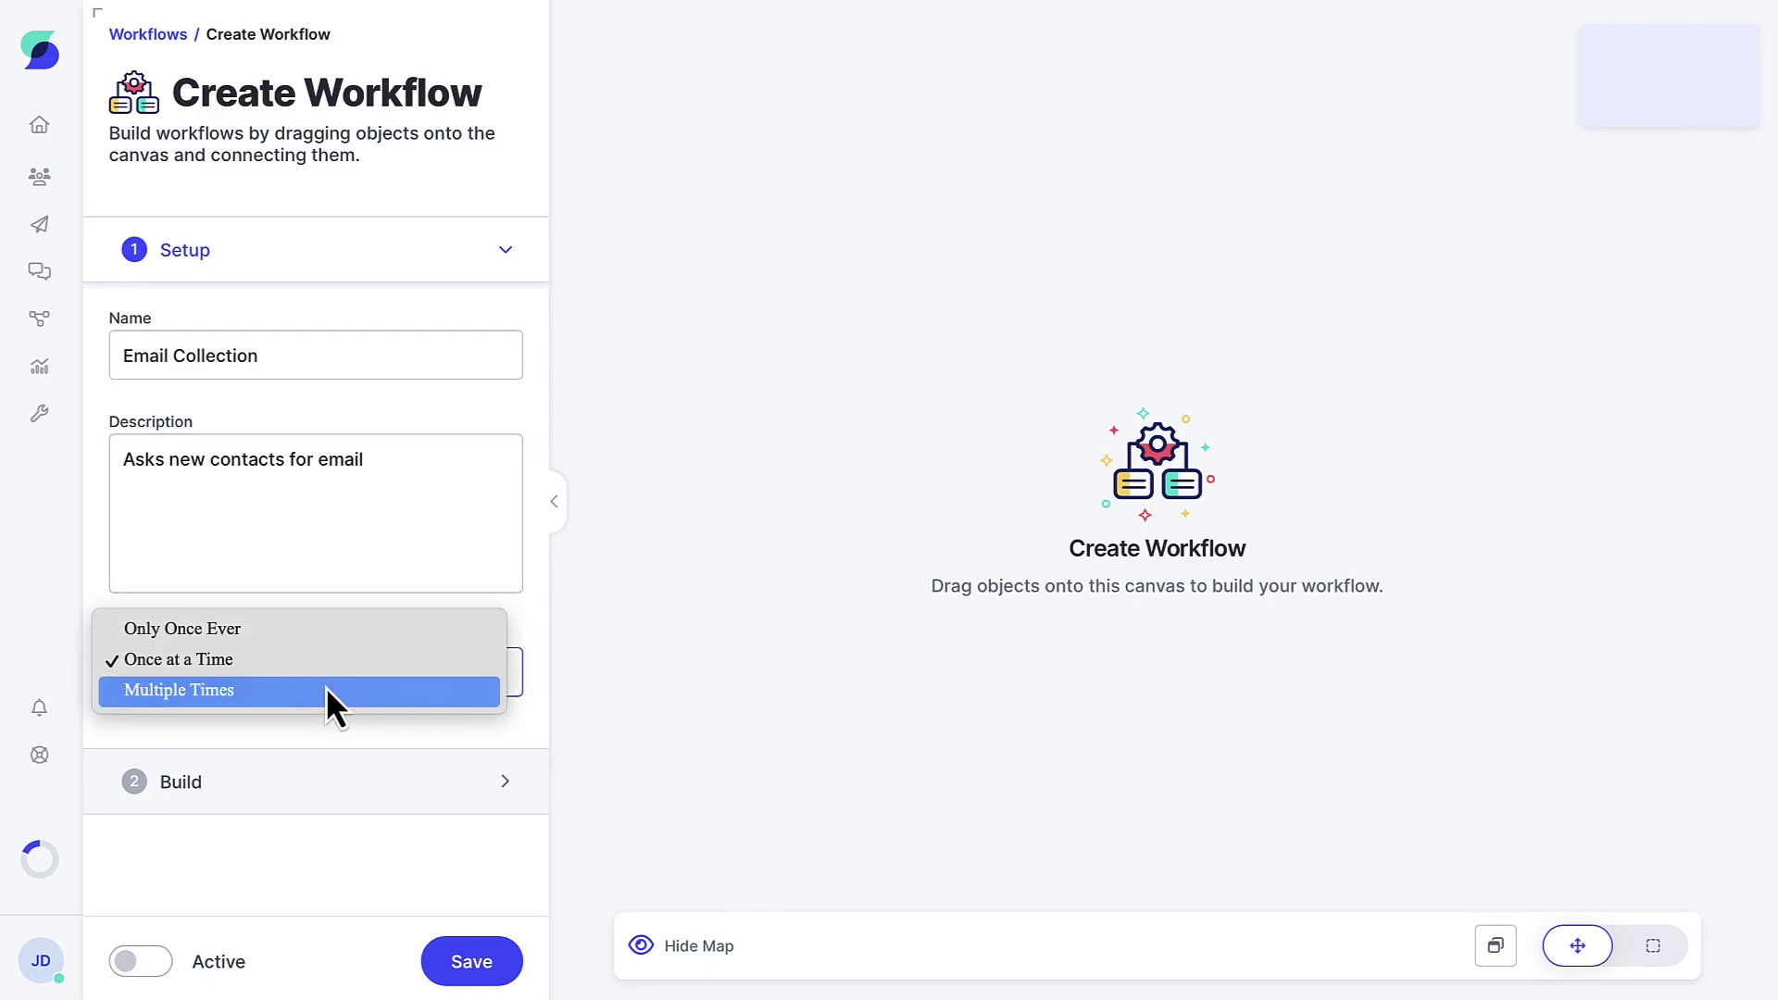
{"action": "left_click", "coordinate": [337, 633]}
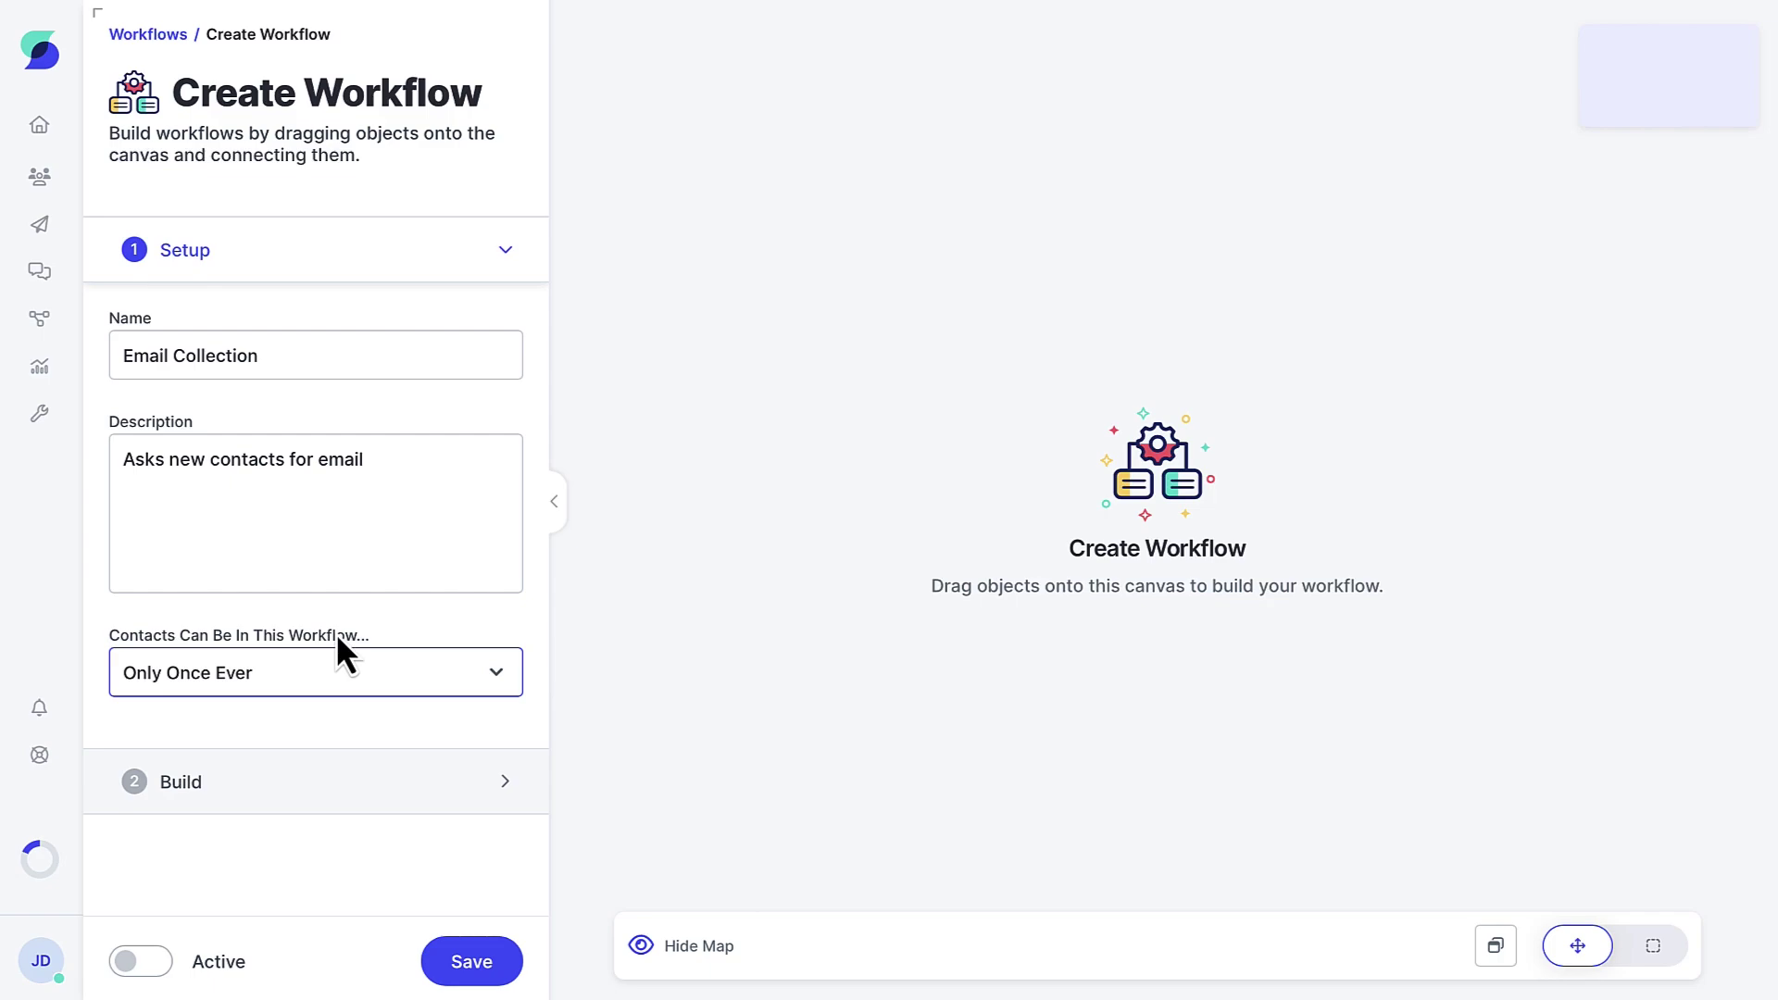
Collapse the Setup section and expand Build to reveal the Triggers list.
{"action": "left_click", "coordinate": [498, 254]}
{"action": "left_click", "coordinate": [503, 314]}
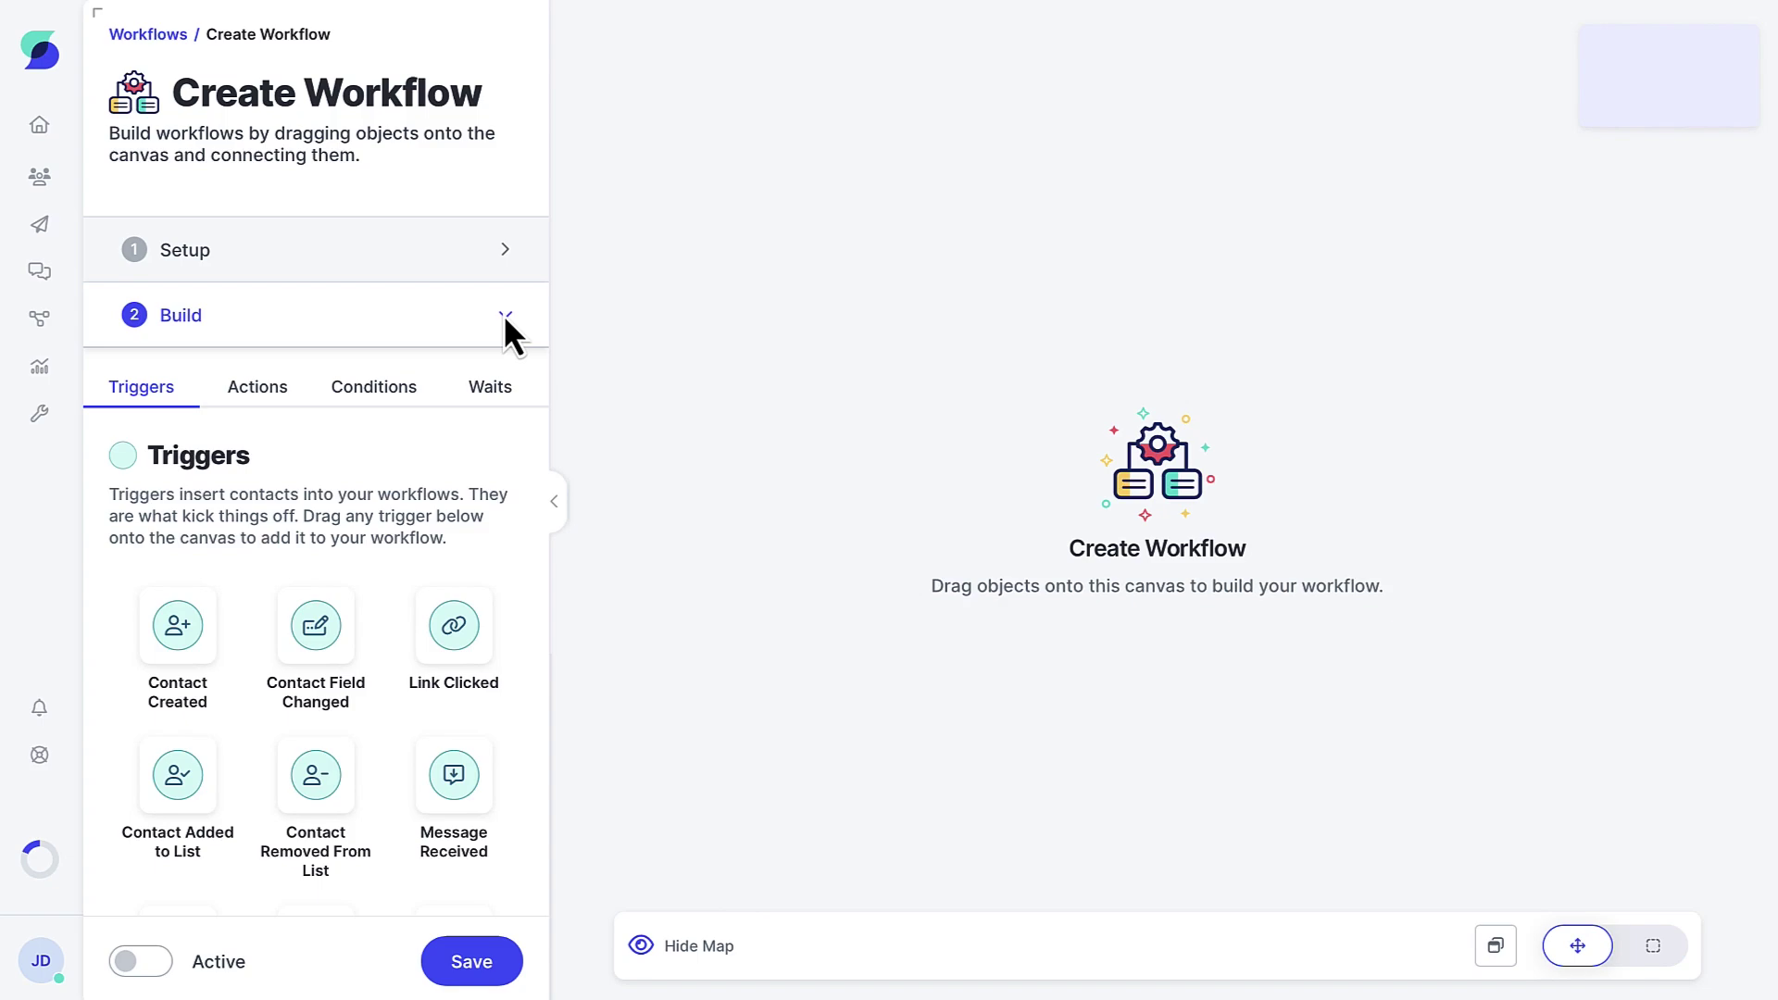
{"action": "scroll", "coordinate": [447, 671], "scroll_direction": "down", "scroll_amount": 2}
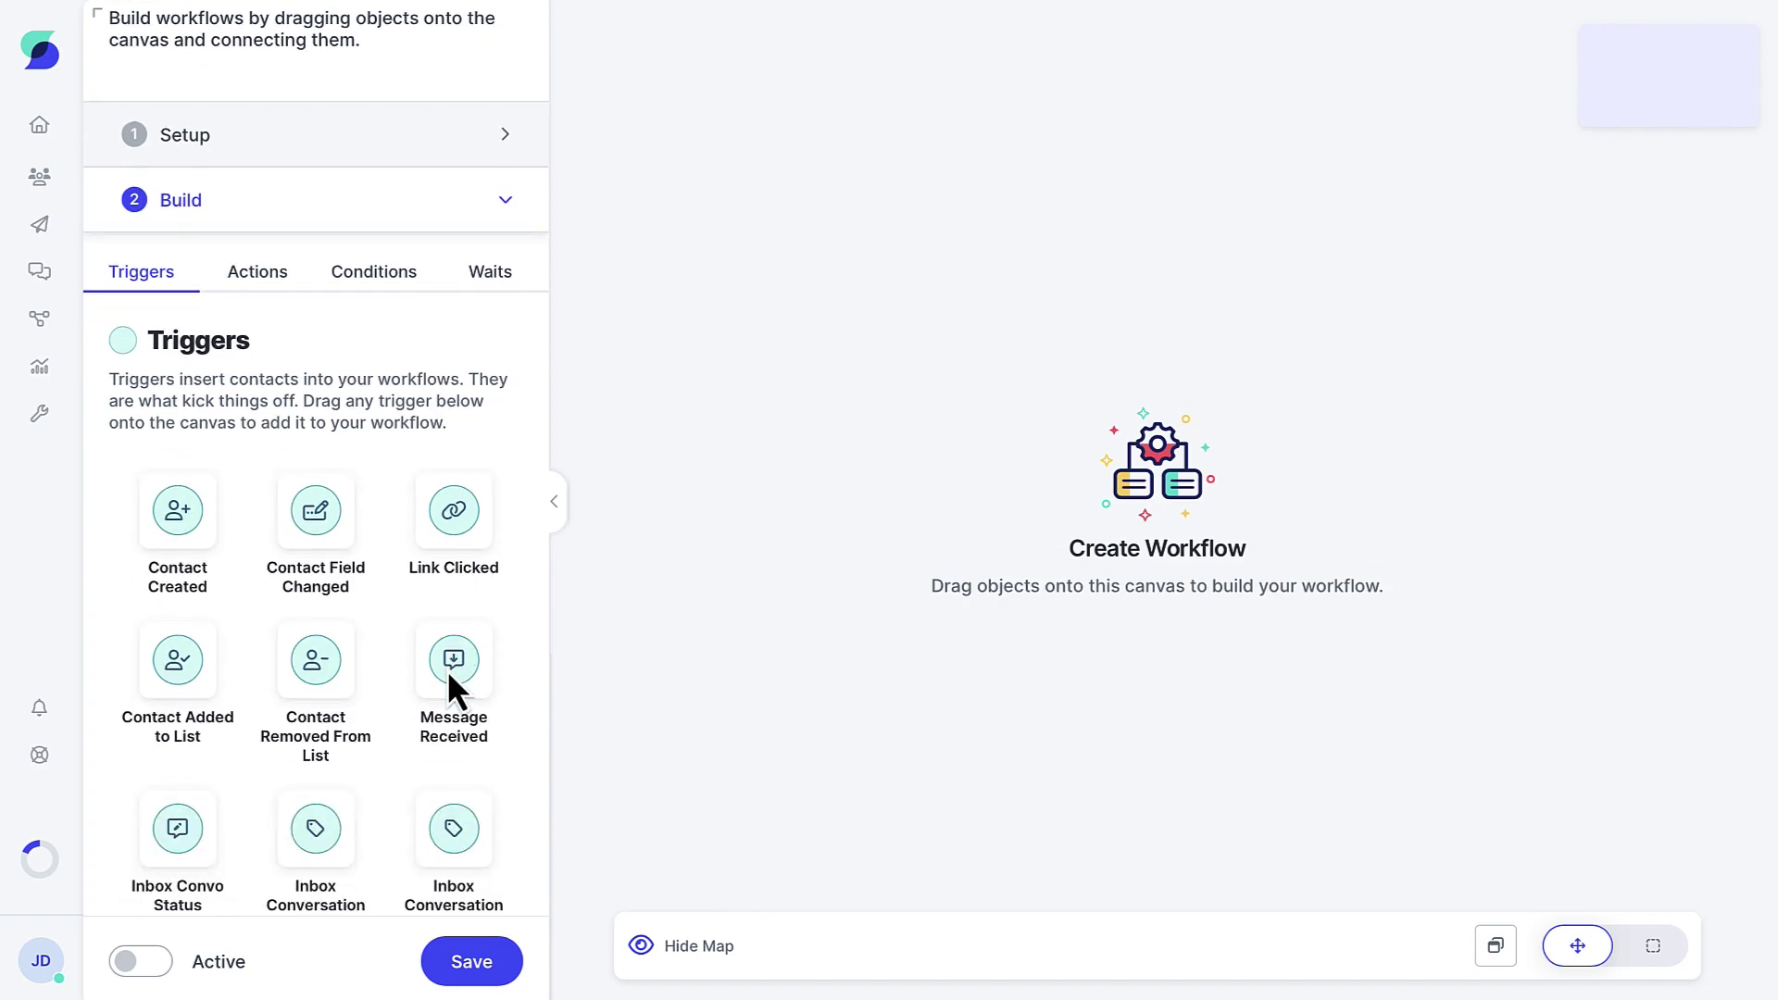
{"action": "scroll", "coordinate": [447, 670], "scroll_direction": "down", "scroll_amount": 1}
{"action": "scroll", "coordinate": [447, 670], "scroll_direction": "down", "scroll_amount": 2}
{"action": "scroll", "coordinate": [448, 670], "scroll_direction": "down", "scroll_amount": 1}
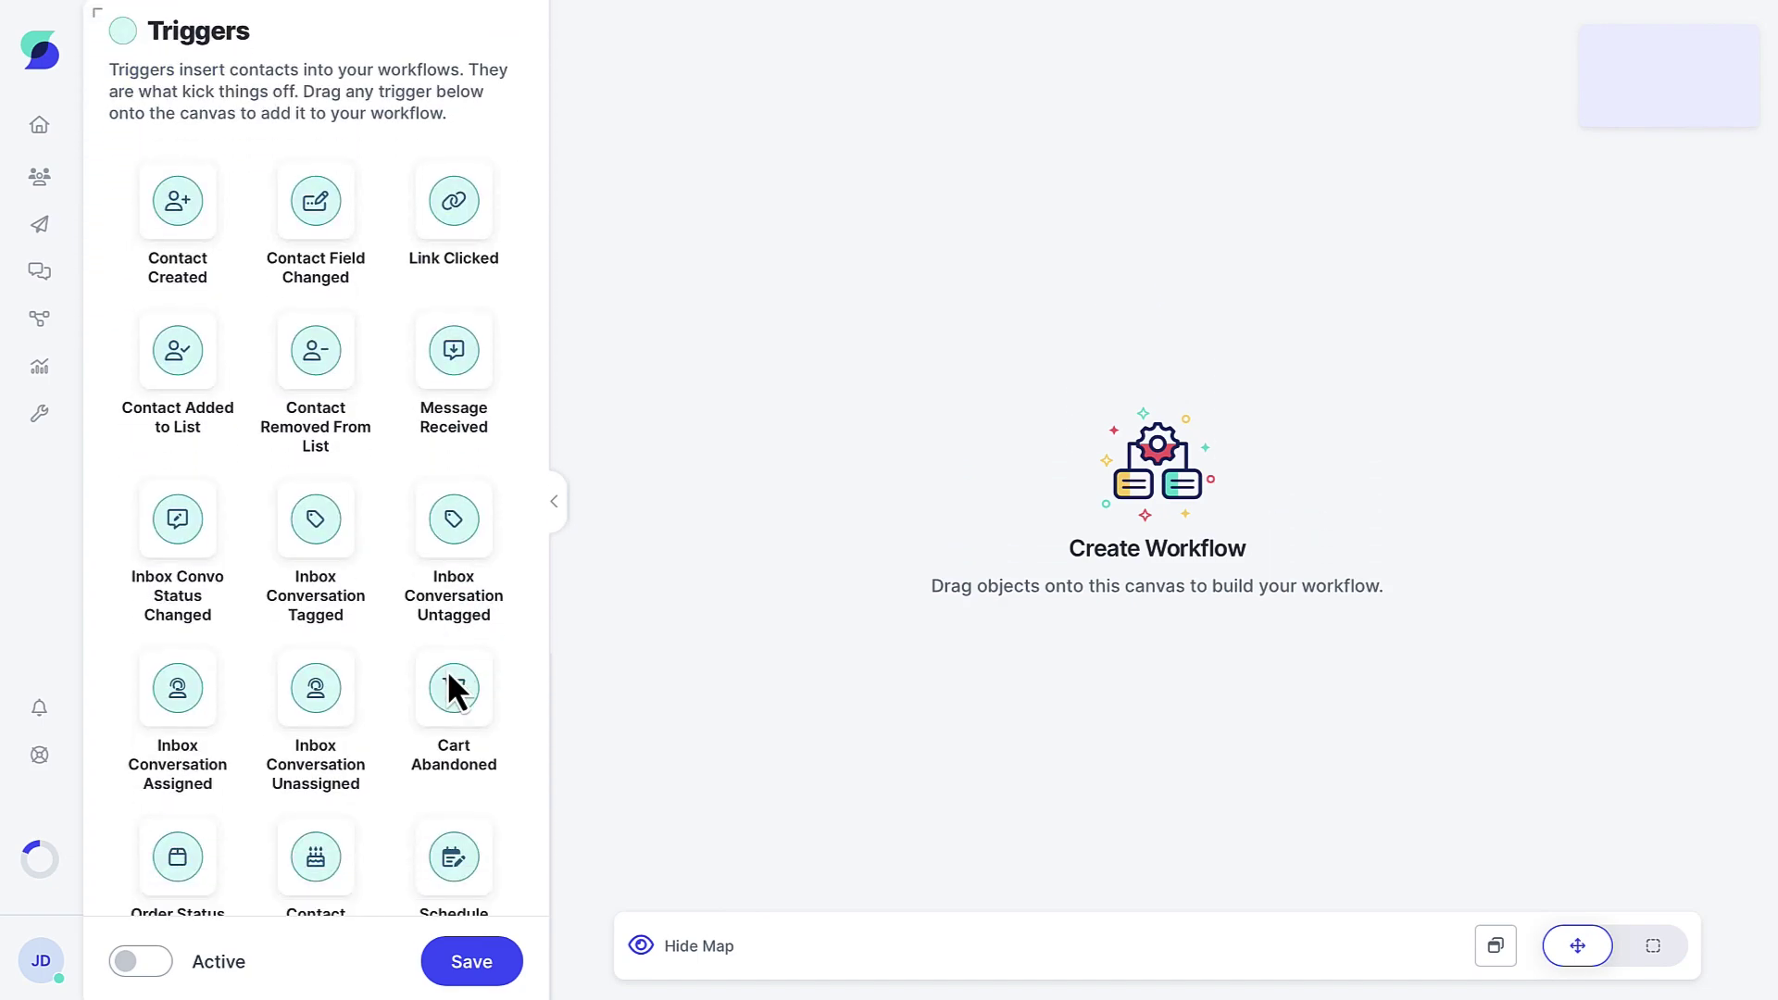
{"action": "scroll", "coordinate": [447, 669], "scroll_direction": "down", "scroll_amount": 2}
{"action": "scroll", "coordinate": [448, 670], "scroll_direction": "up", "scroll_amount": 1}
{"action": "scroll", "coordinate": [447, 671], "scroll_direction": "up", "scroll_amount": 1}
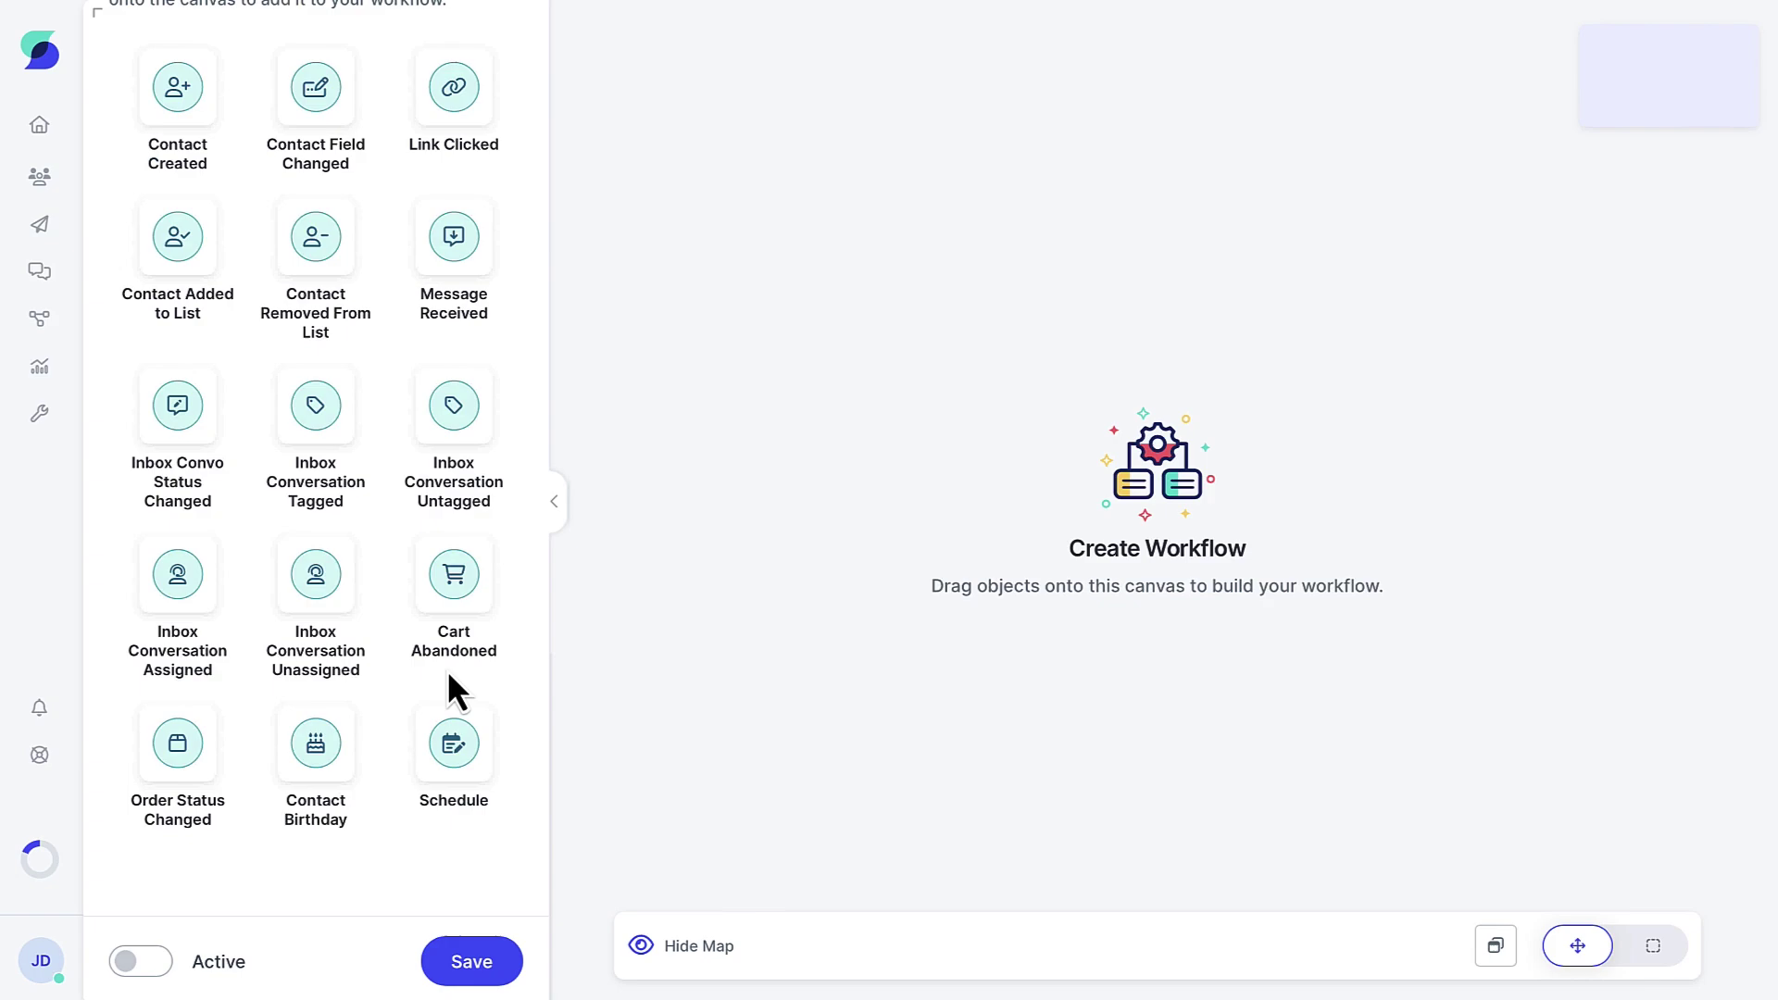
{"action": "scroll", "coordinate": [448, 669], "scroll_direction": "up", "scroll_amount": 1}
{"action": "scroll", "coordinate": [447, 669], "scroll_direction": "up", "scroll_amount": 1}
{"action": "scroll", "coordinate": [448, 669], "scroll_direction": "up", "scroll_amount": 1}
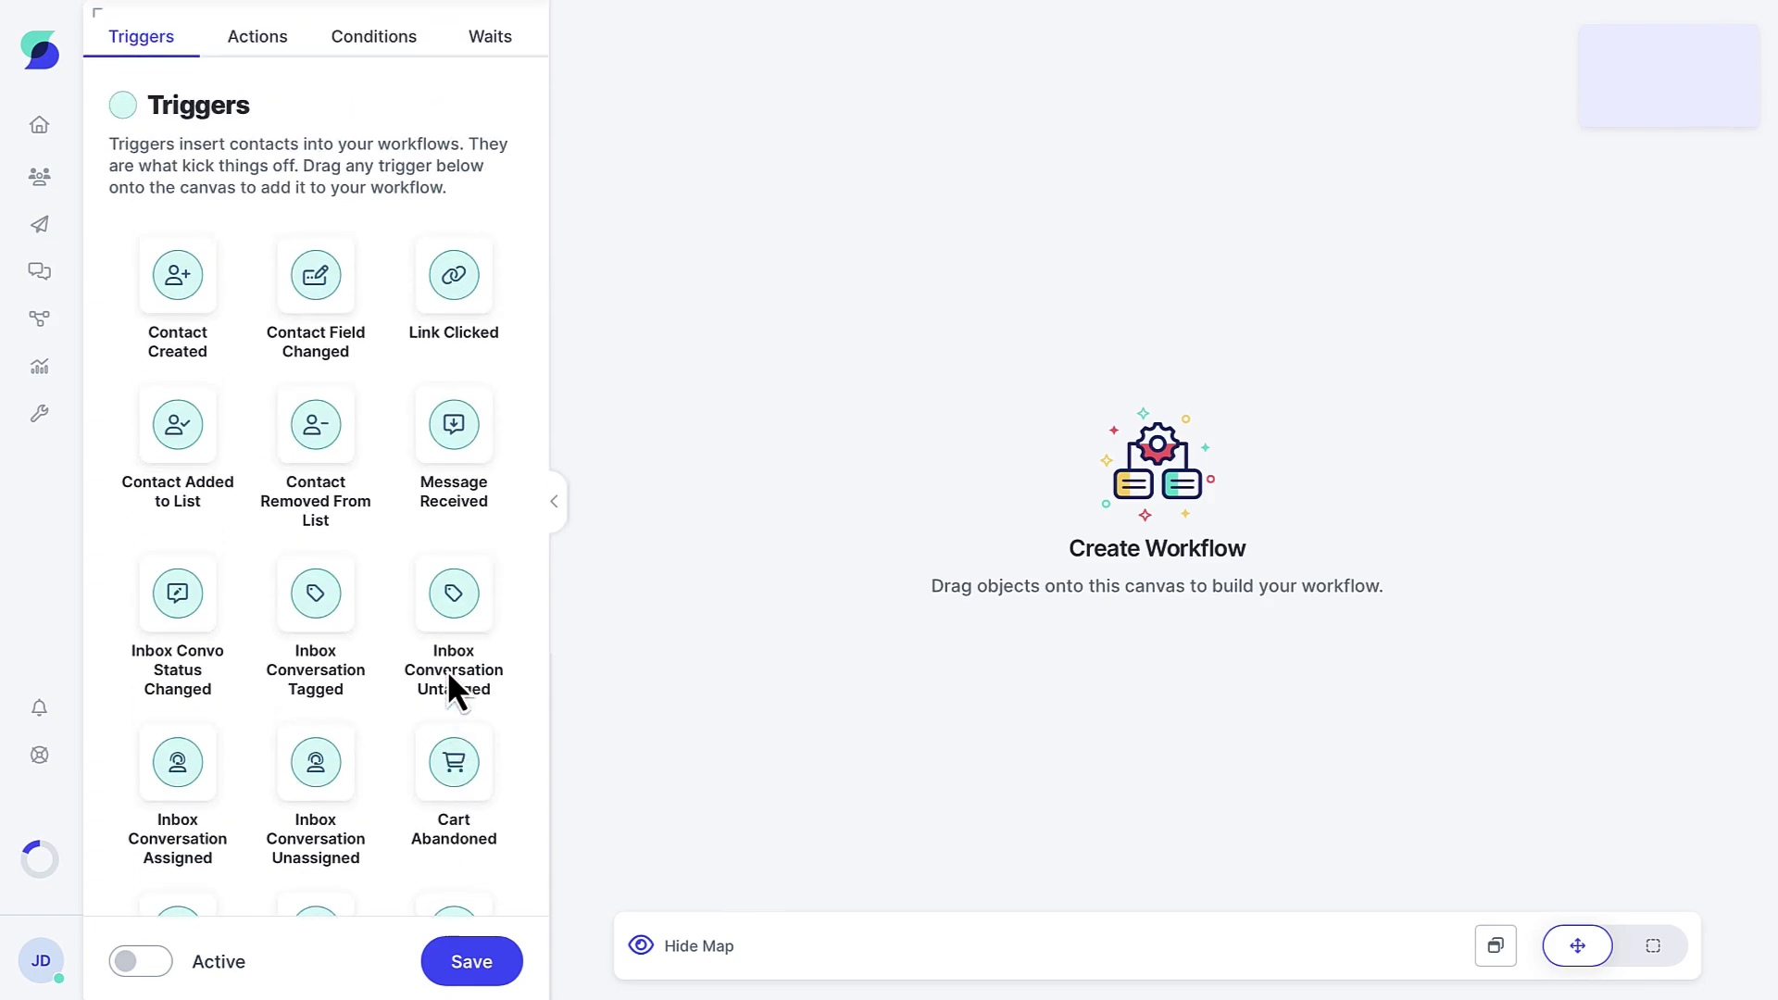
{"action": "scroll", "coordinate": [448, 670], "scroll_direction": "up", "scroll_amount": 1}
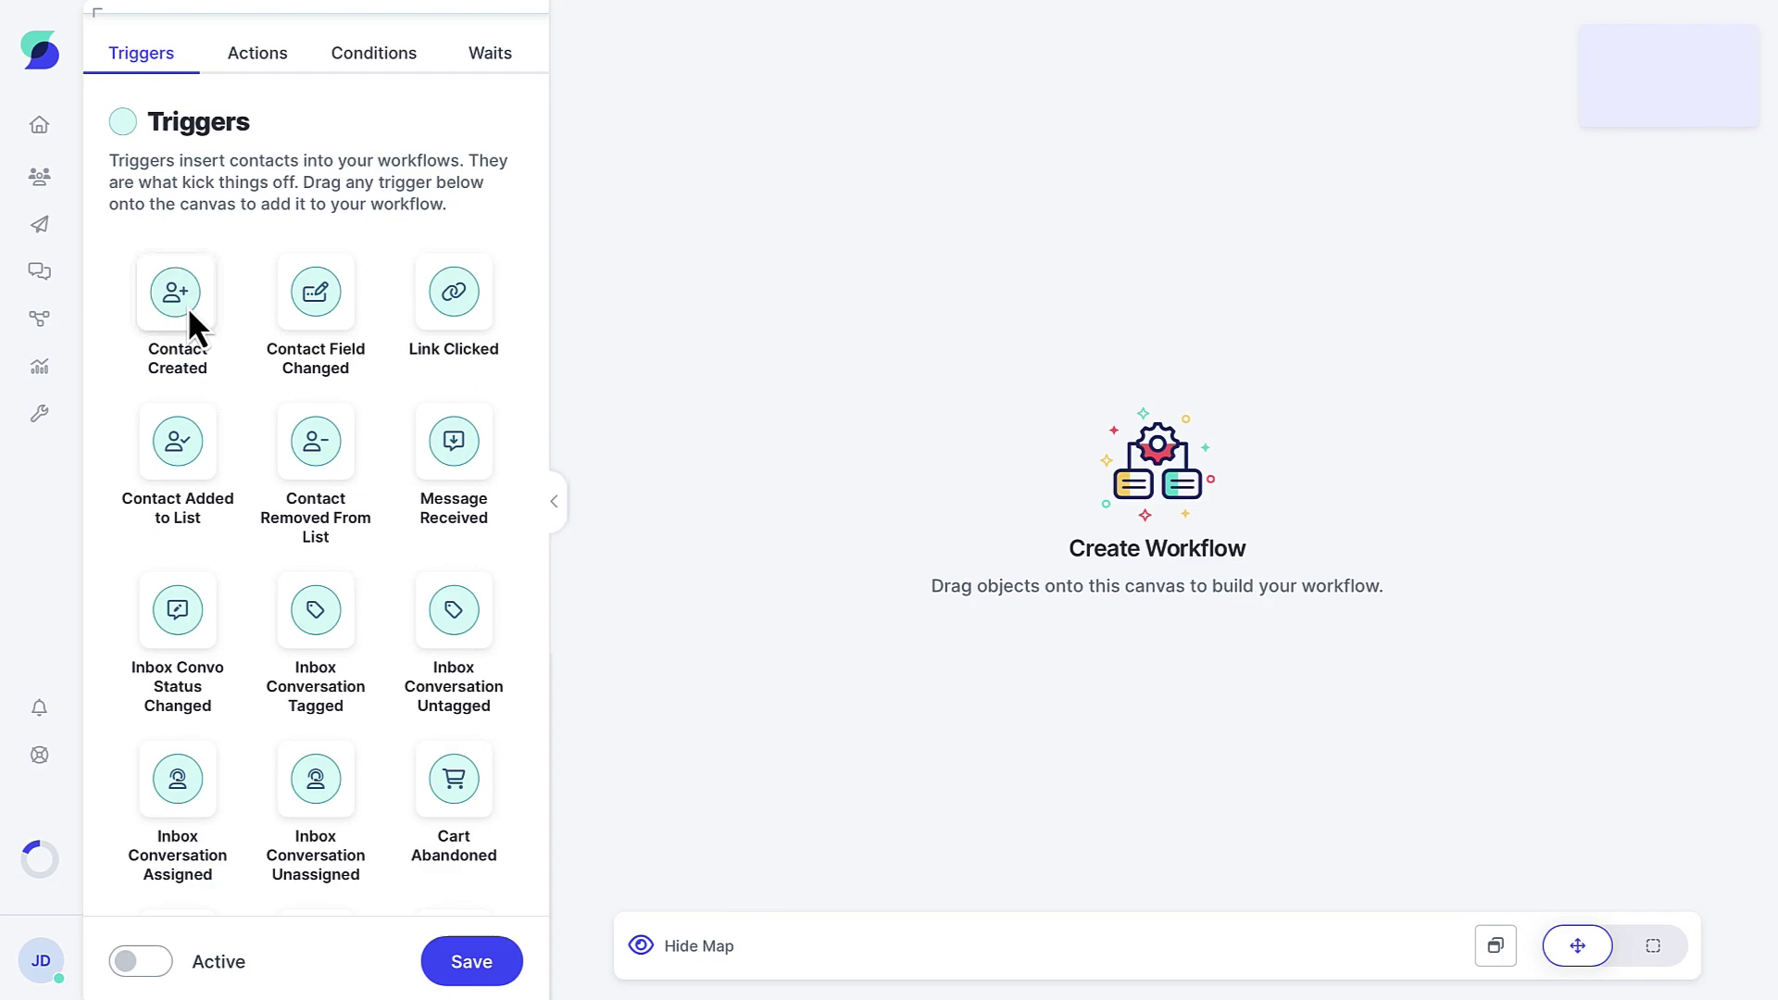
Add a Contact Created trigger that fires for contacts created via Keyword.
{"action": "left_click_drag", "start_coordinate": [188, 307], "coordinate": [788, 488]}
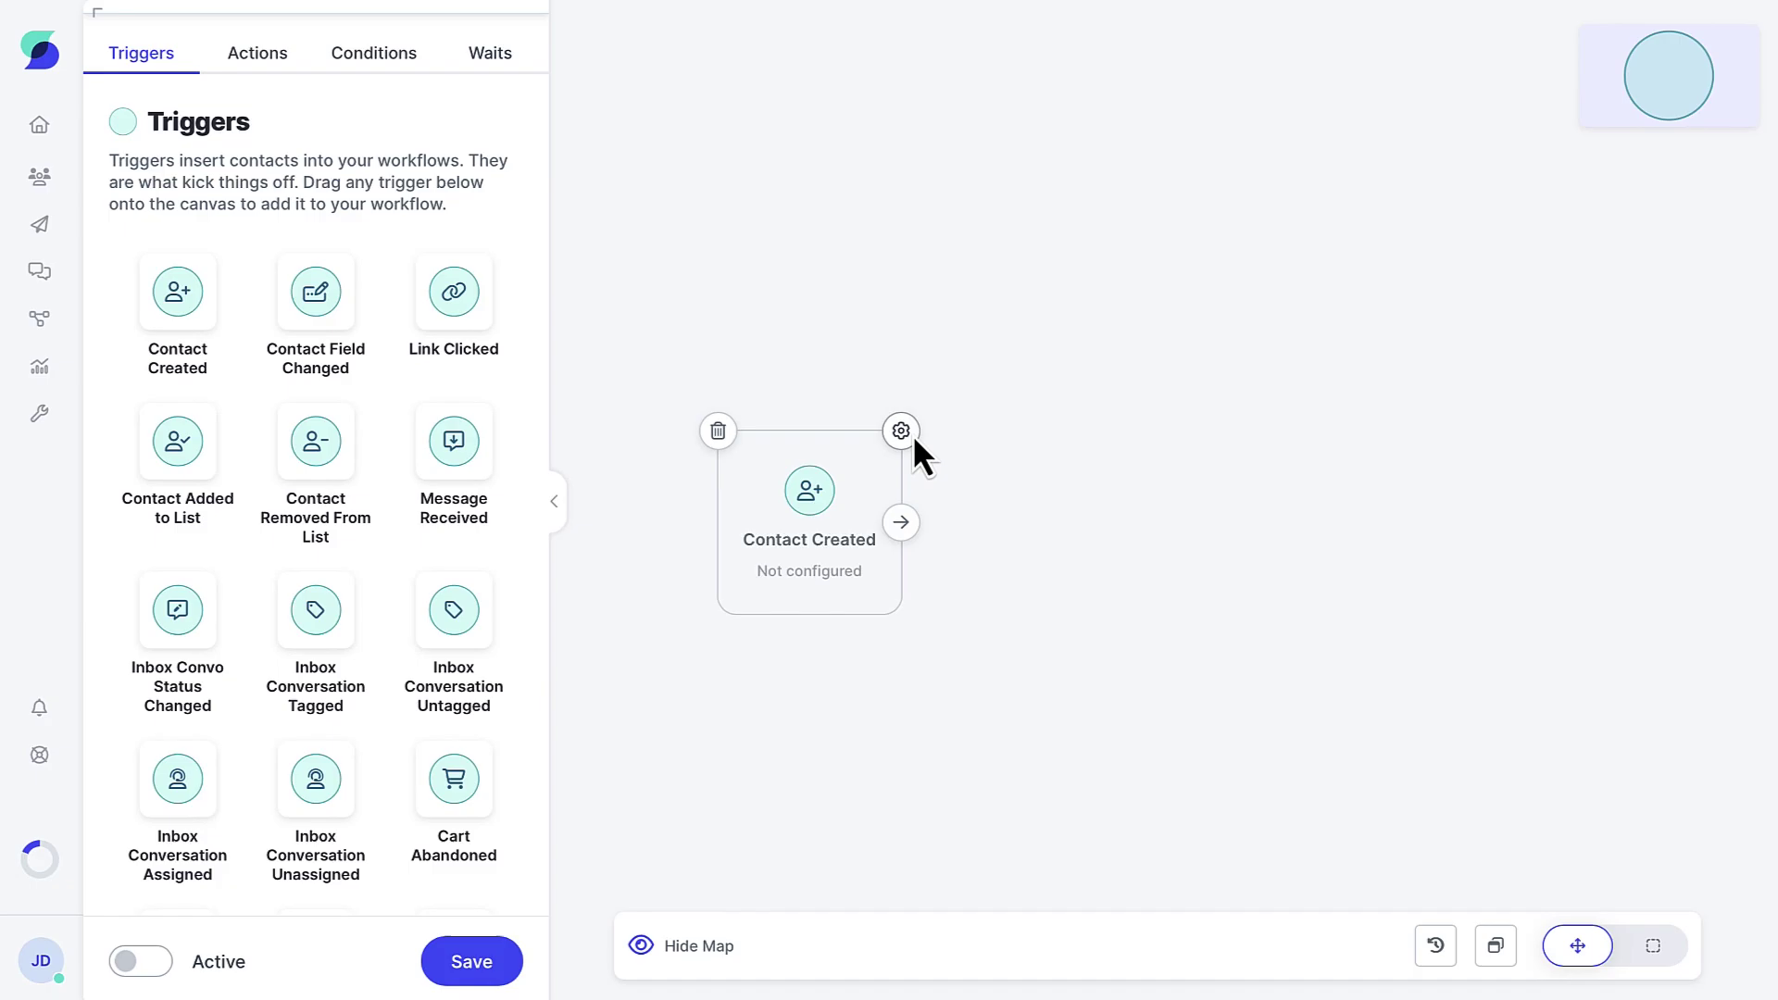
{"action": "left_click", "coordinate": [903, 432]}
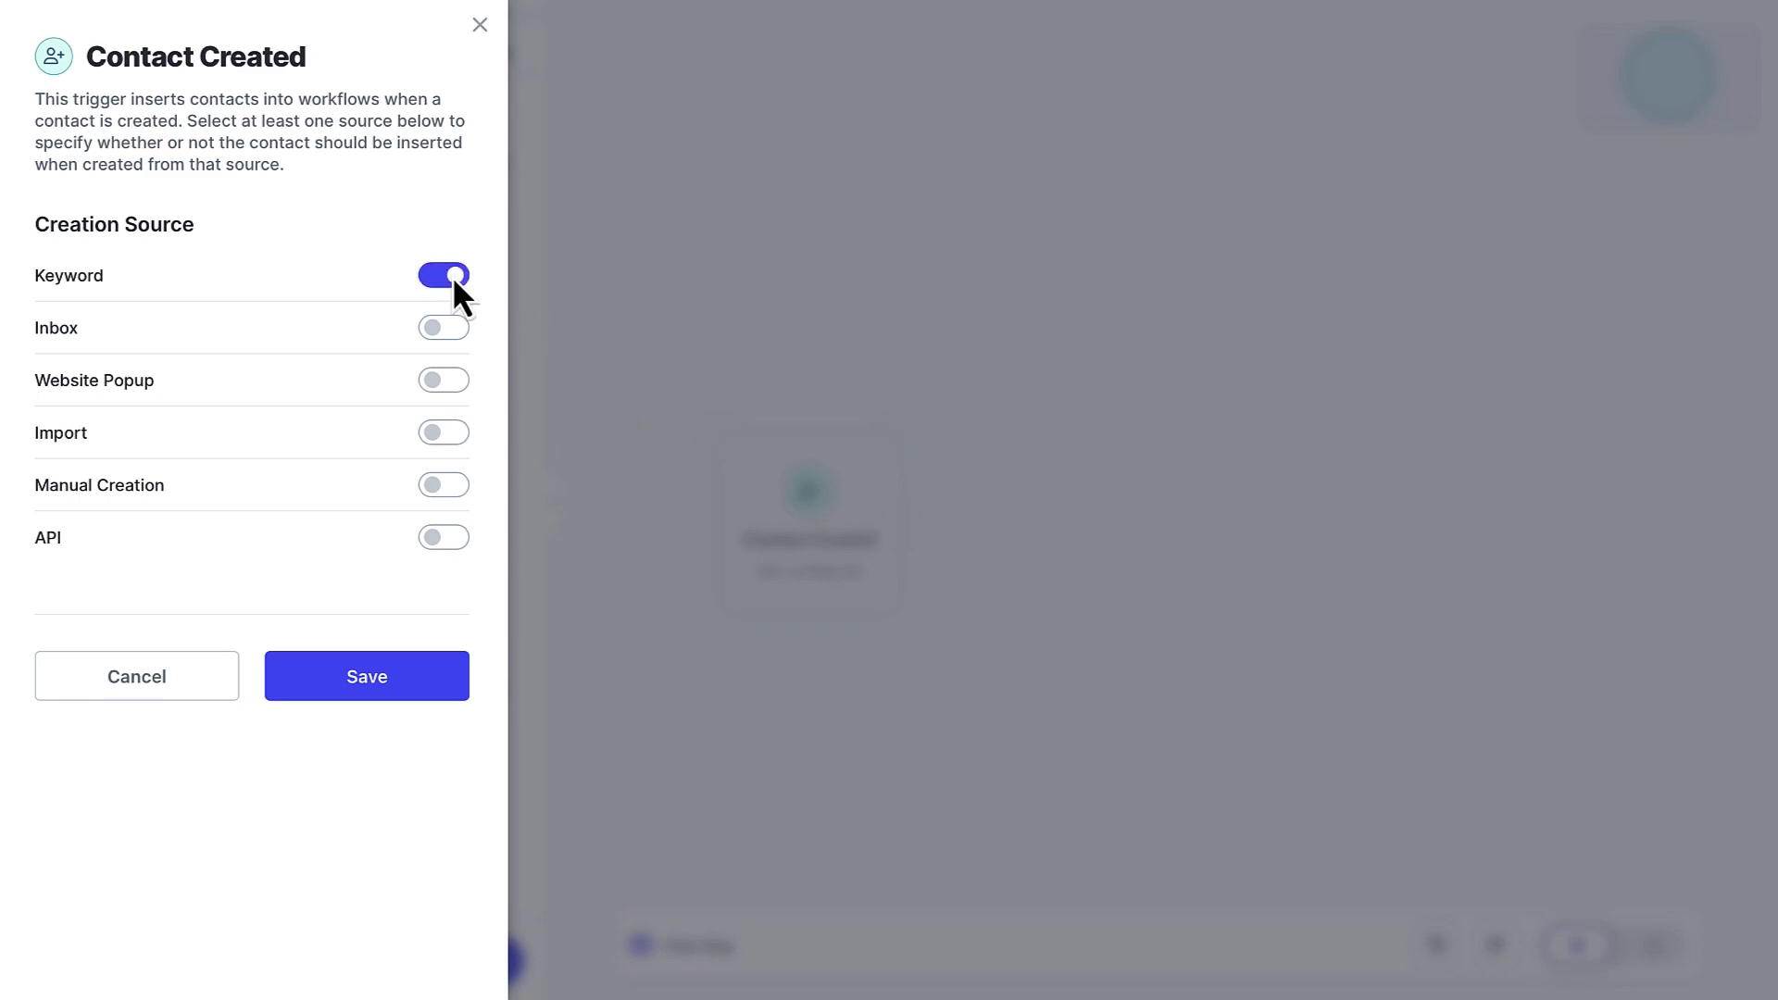
{"action": "left_click", "coordinate": [364, 682]}
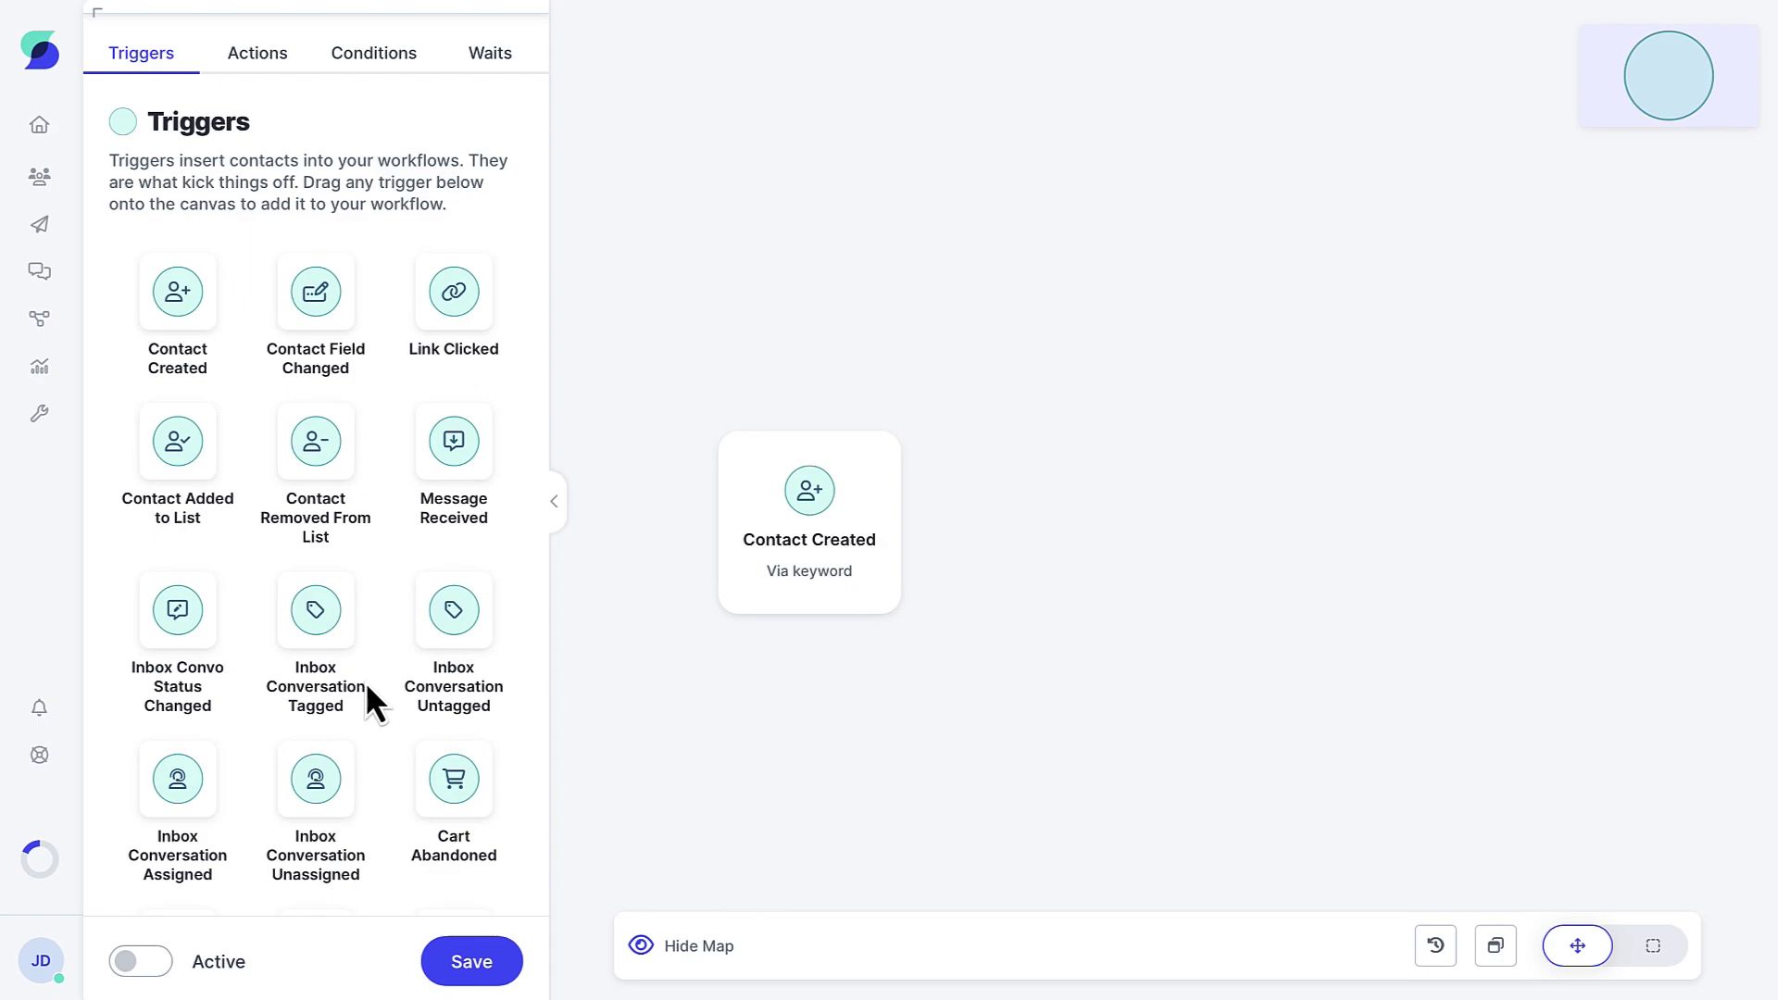
From Conditions, place a Contact Field Matches node next to the Contact Created trigger.
{"action": "left_click", "coordinate": [385, 62]}
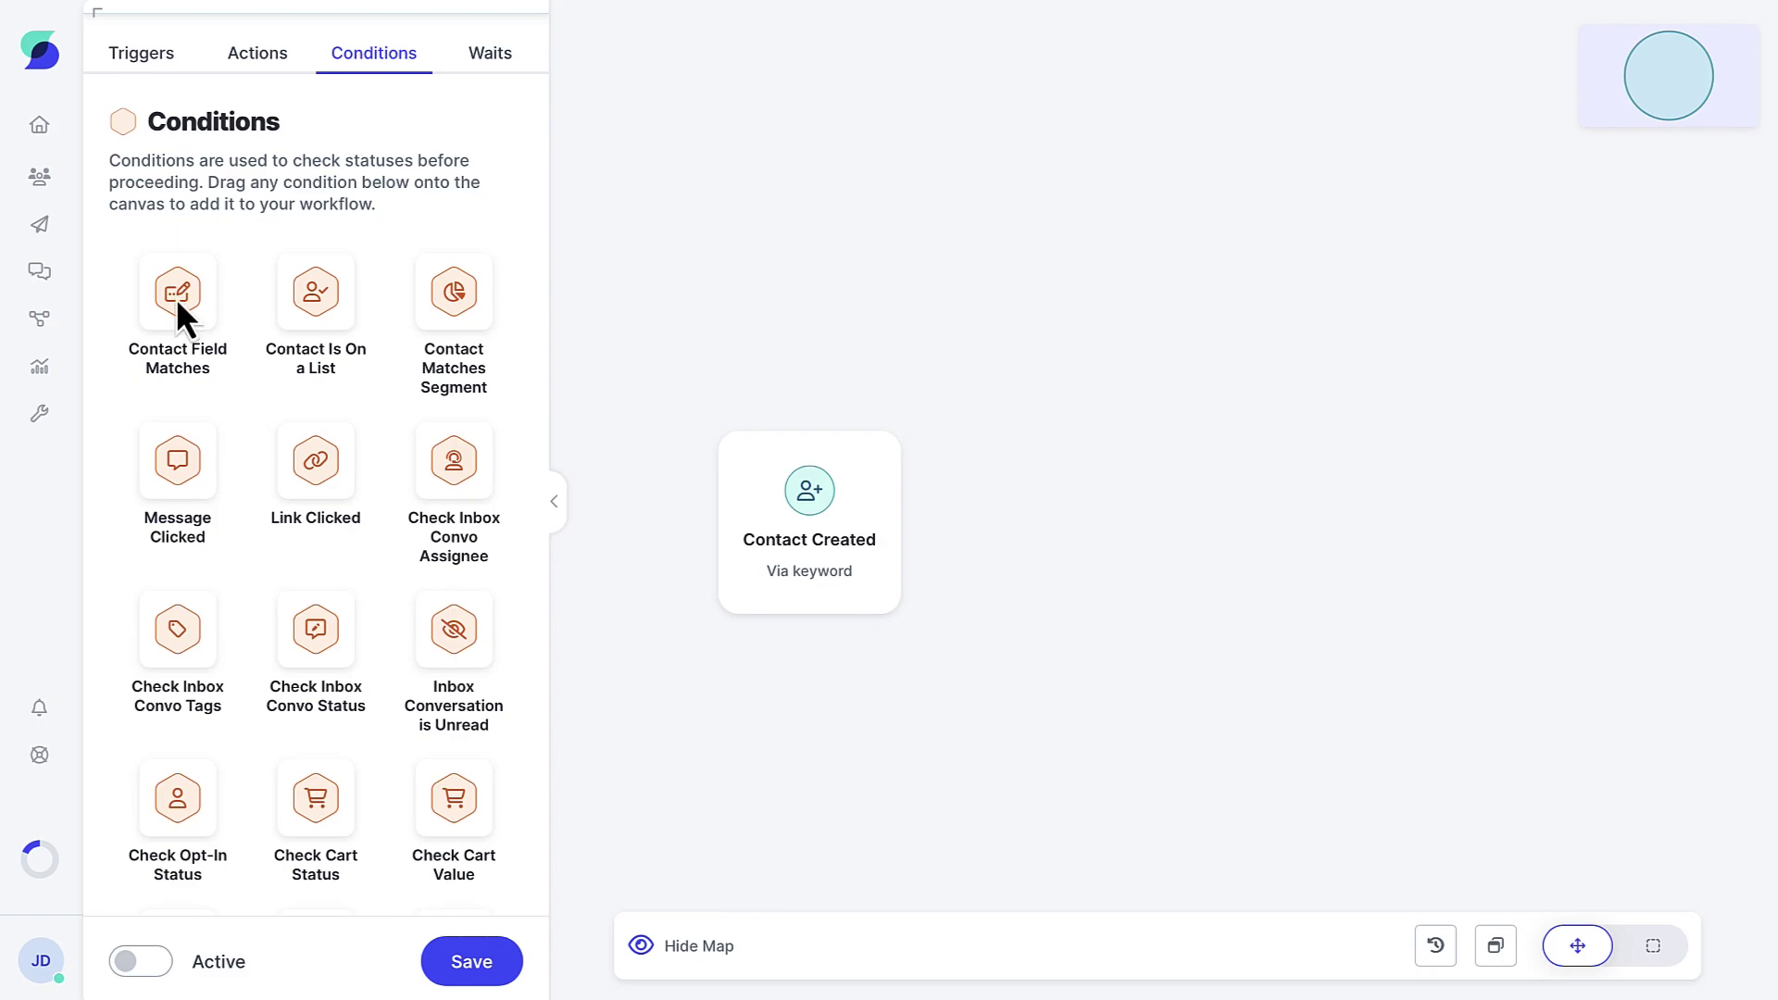
{"action": "left_click_drag", "start_coordinate": [177, 298], "coordinate": [1139, 511]}
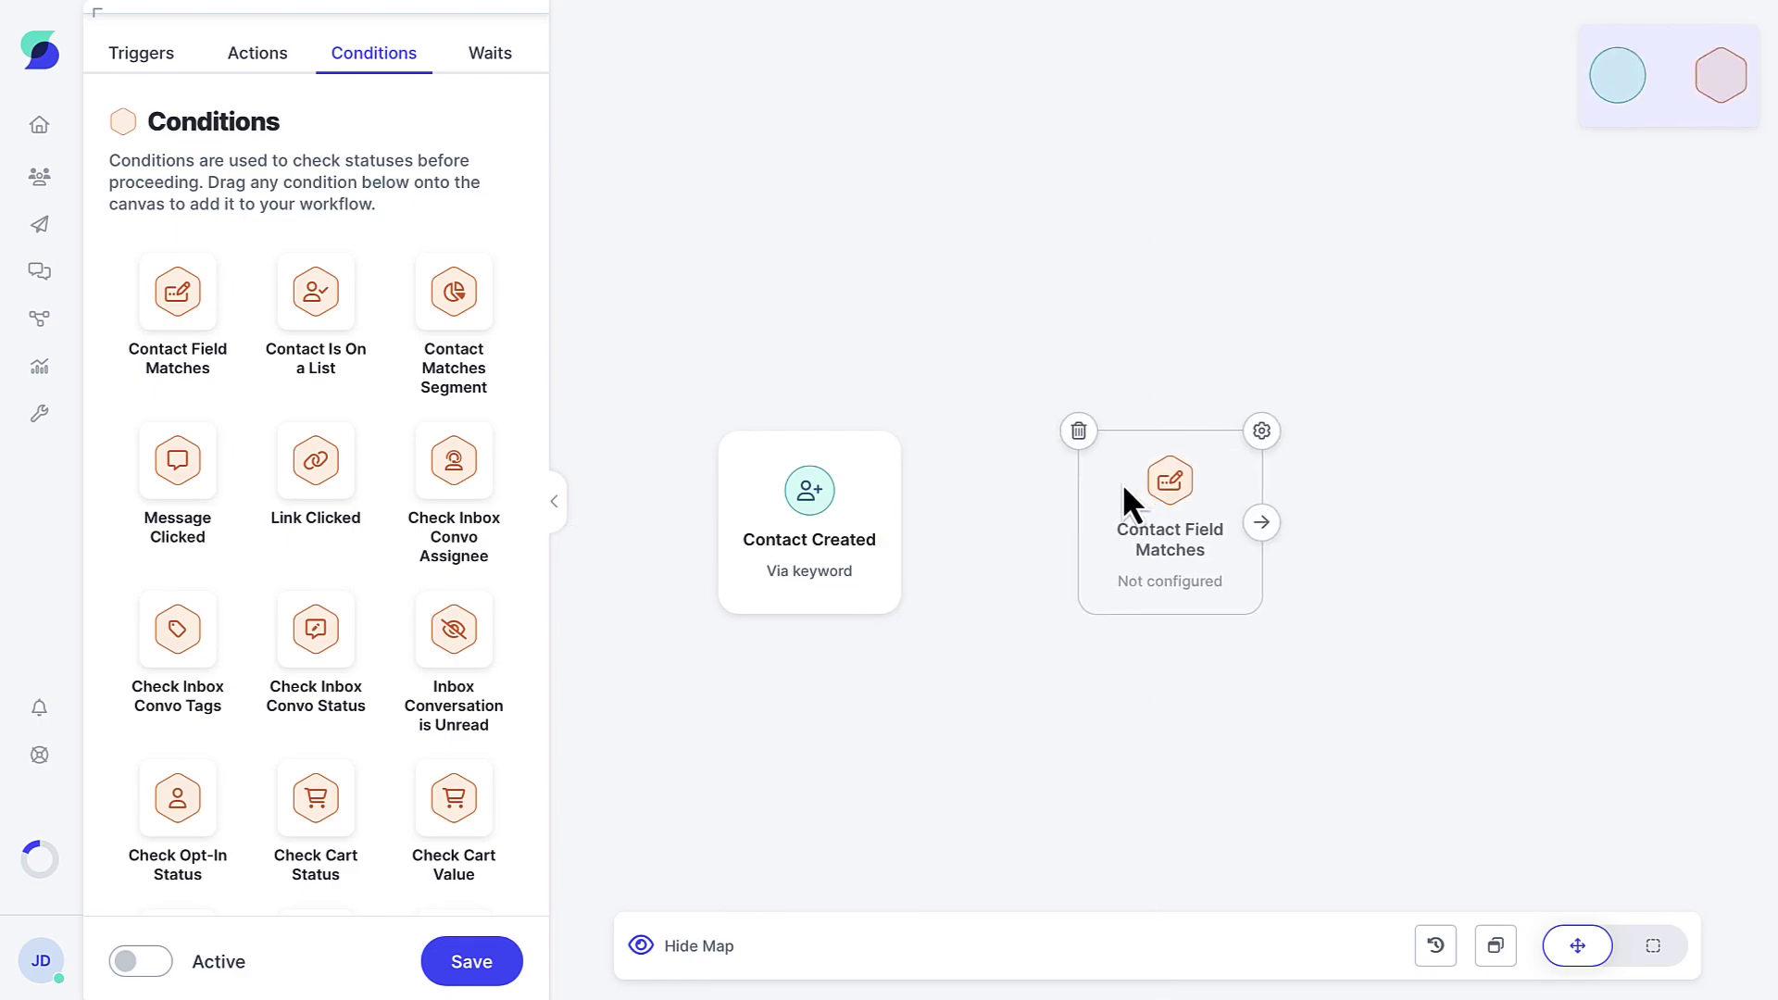
Save the condition with field Email and condition type 'Has No Value'.
{"action": "left_click", "coordinate": [1261, 433]}
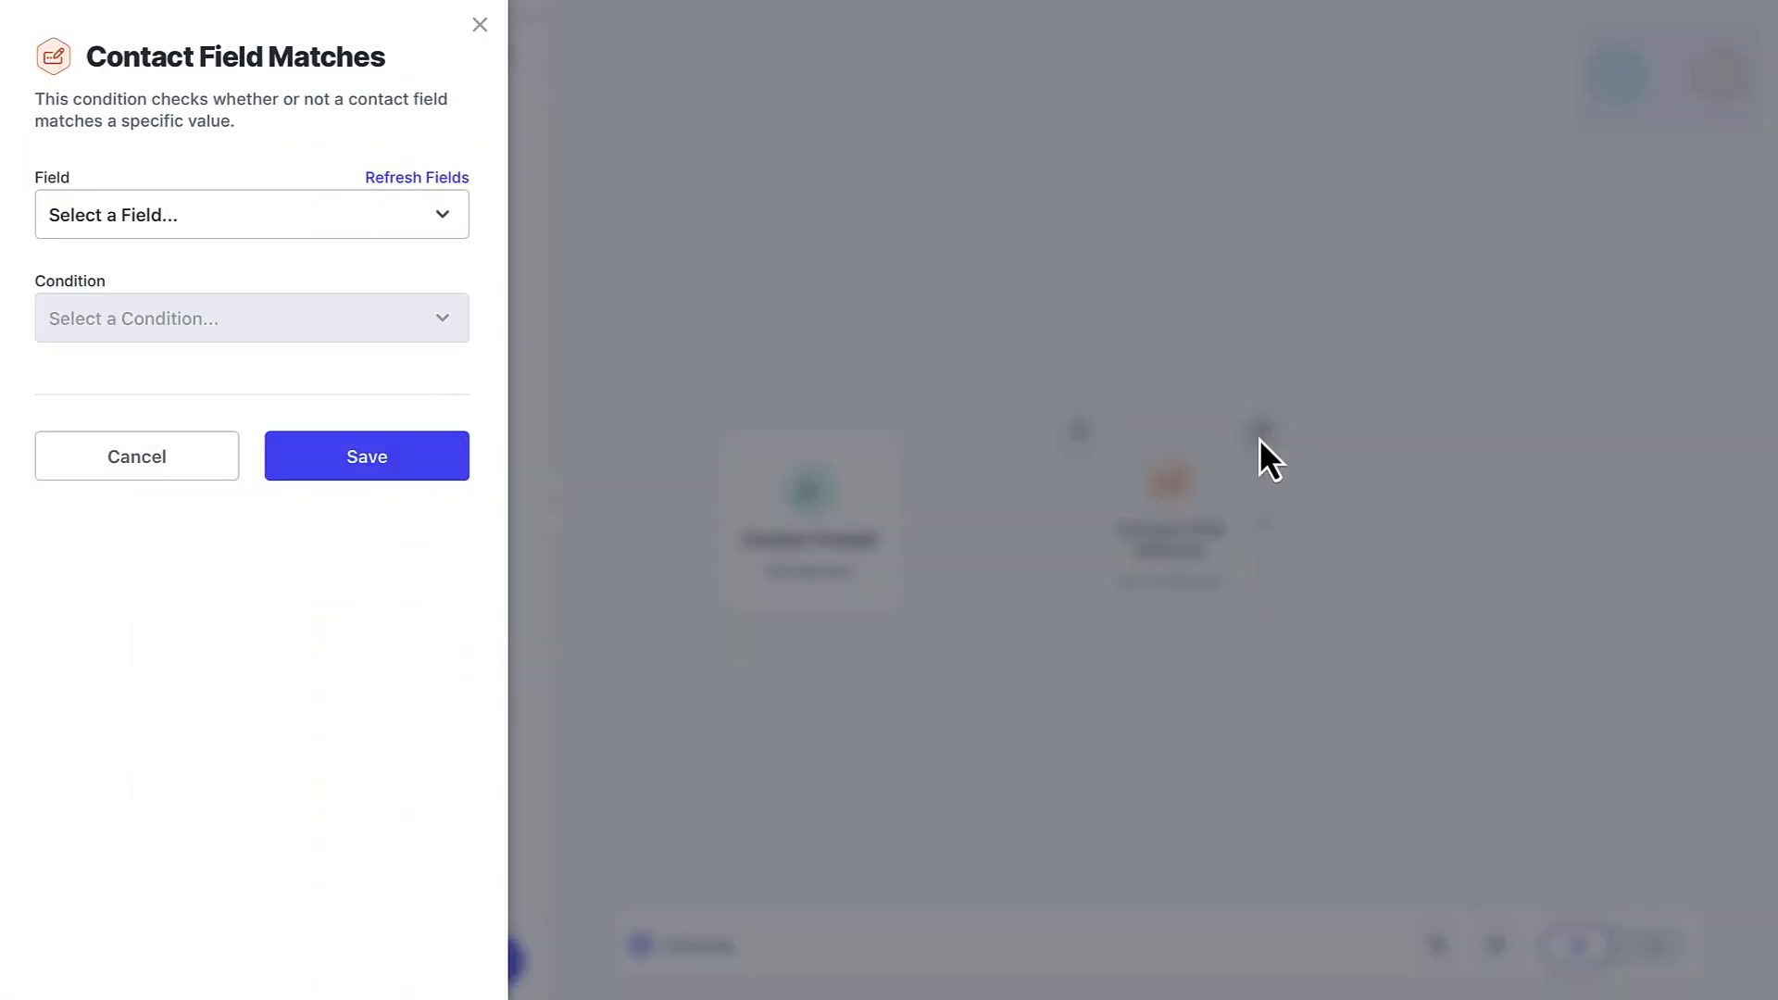
{"action": "left_click", "coordinate": [224, 233]}
{"action": "left_click", "coordinate": [191, 472]}
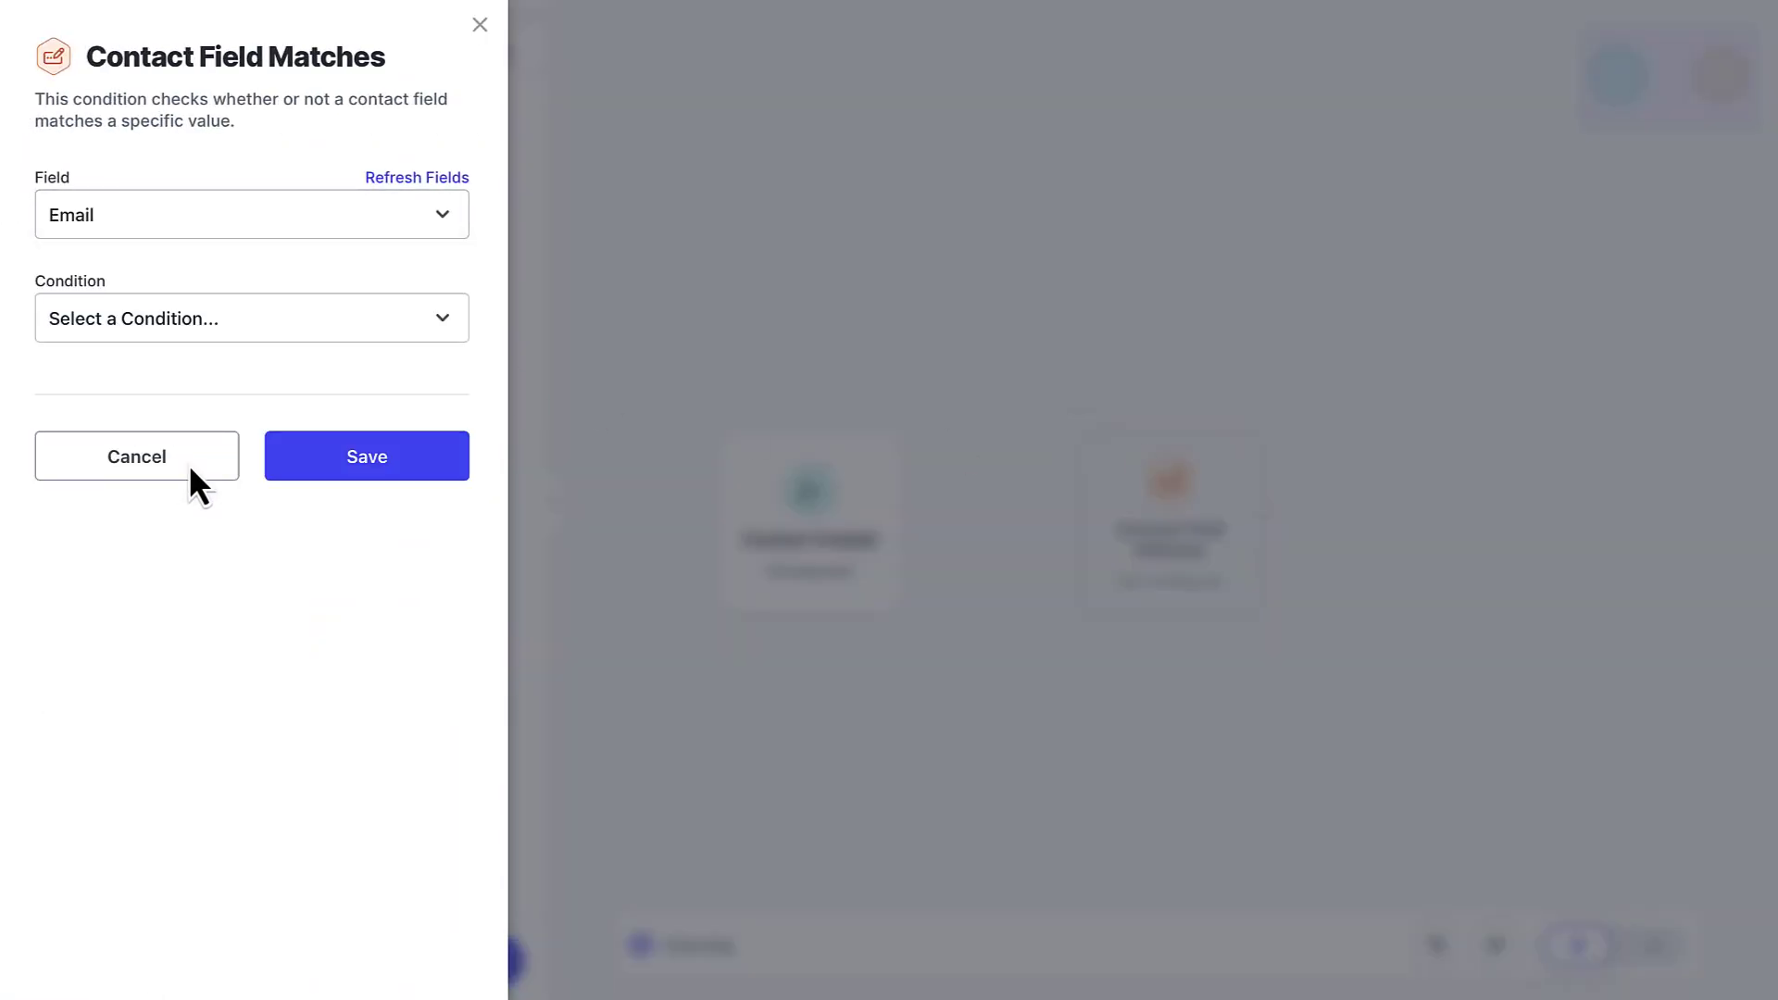
{"action": "left_click", "coordinate": [207, 325]}
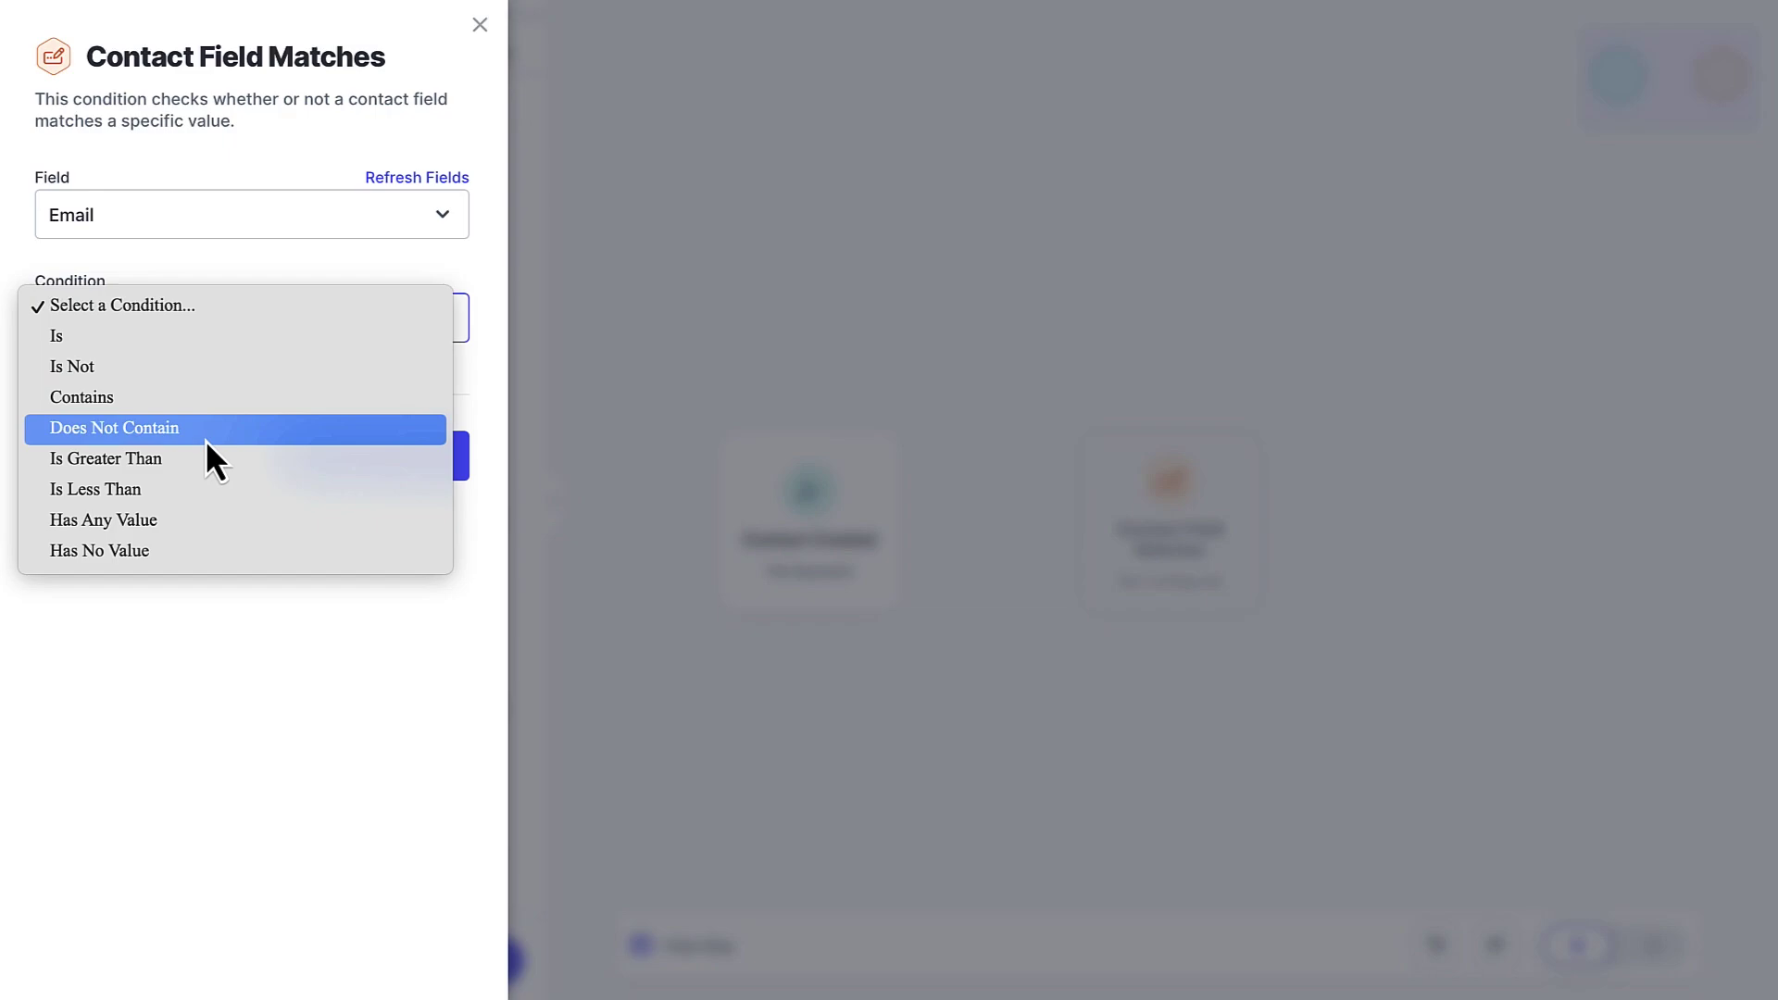
{"action": "left_click", "coordinate": [196, 545]}
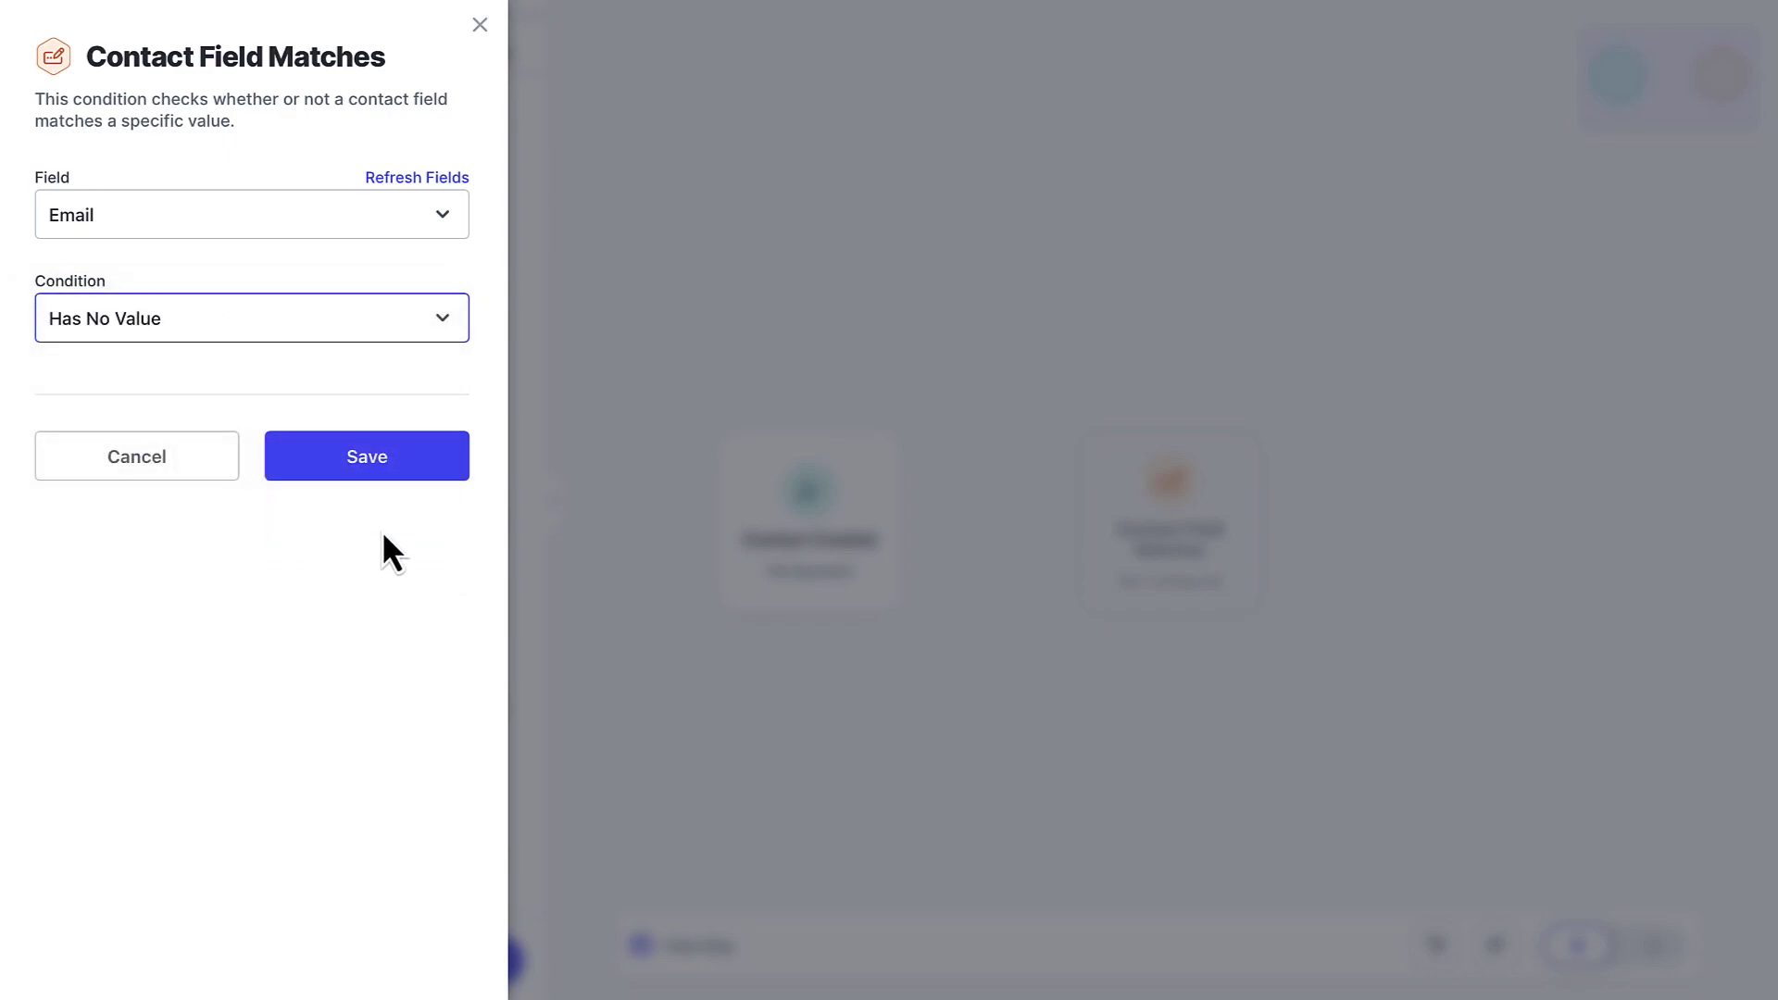
{"action": "left_click", "coordinate": [404, 458]}
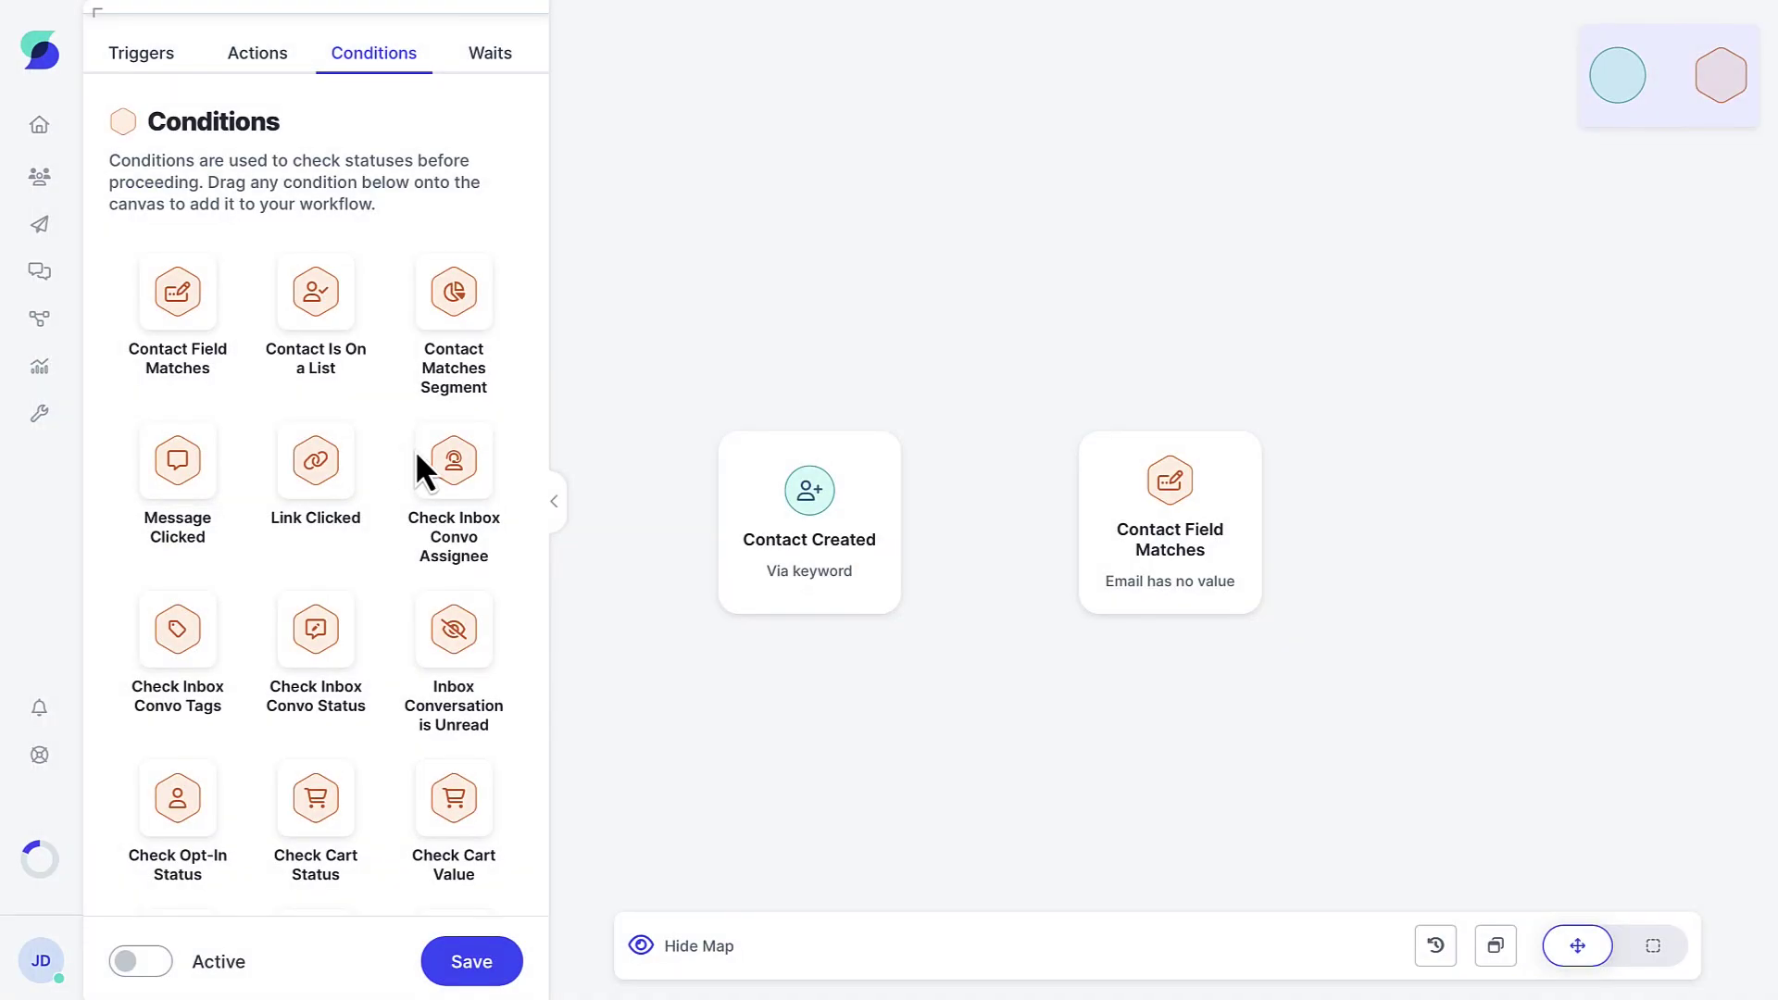
{"action": "mouse_move", "coordinate": [809, 523]}
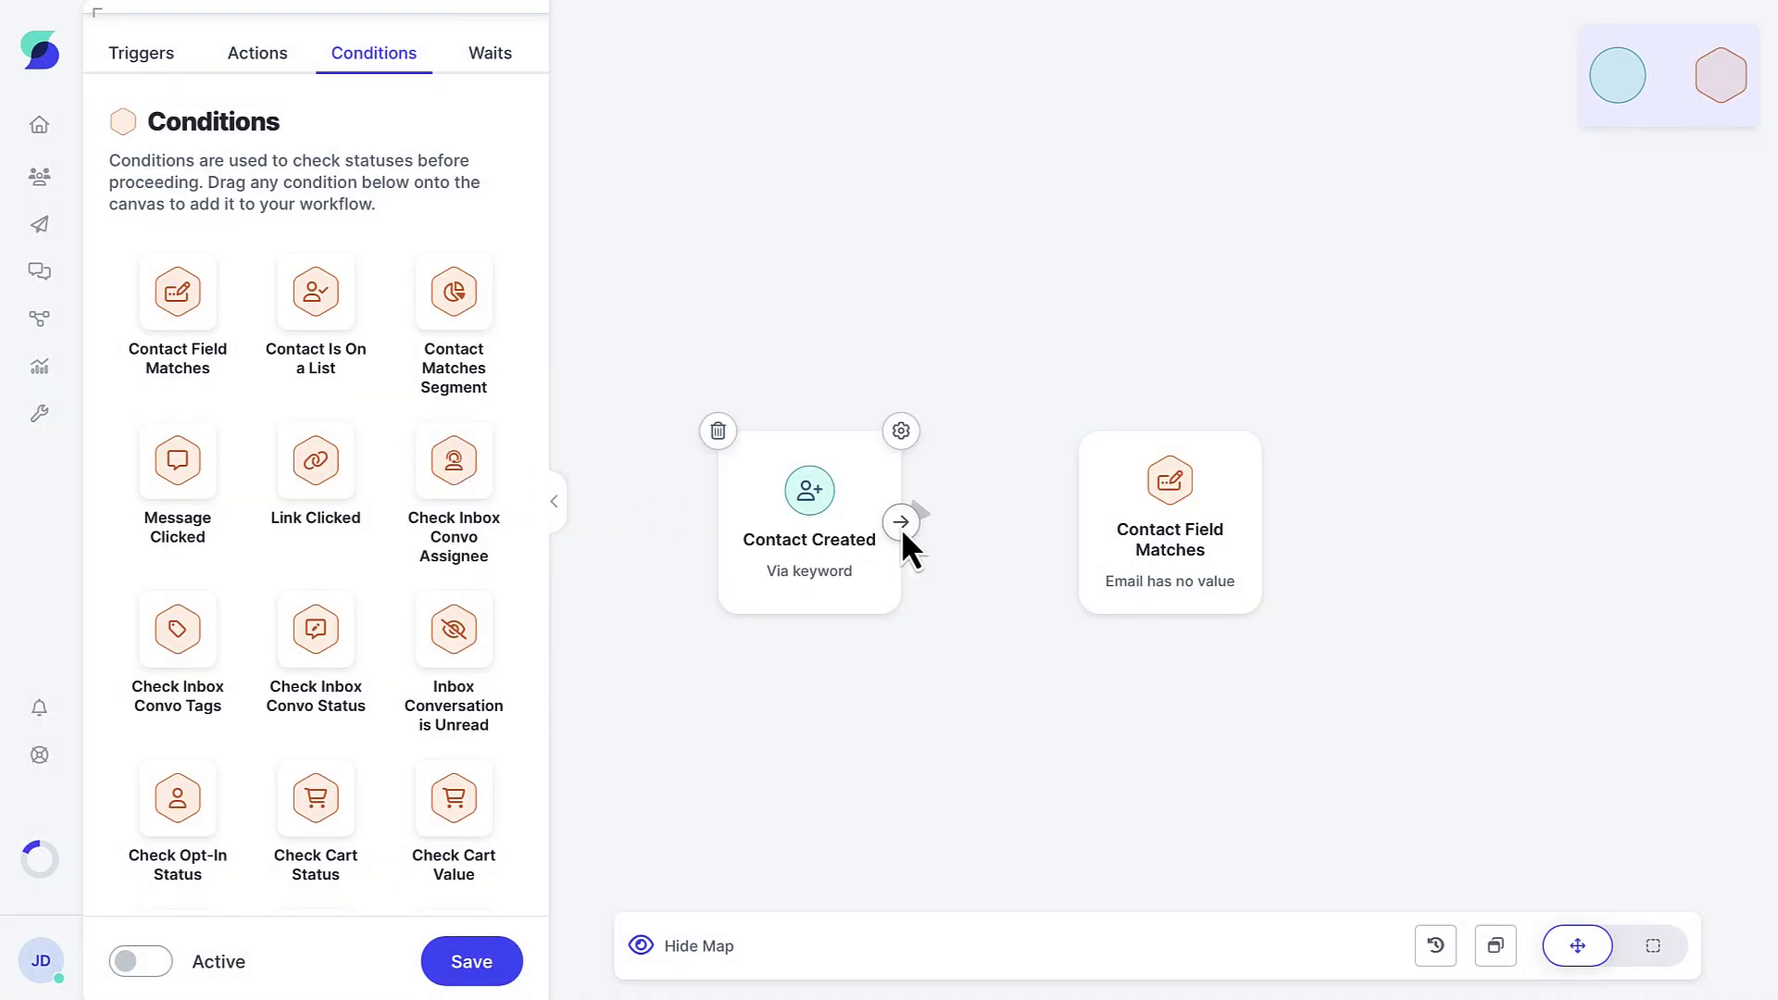
Connect Contact Created to the Contact Field Matches condition, then shift the canvas left.
{"action": "left_click_drag", "start_coordinate": [901, 524], "coordinate": [1074, 532]}
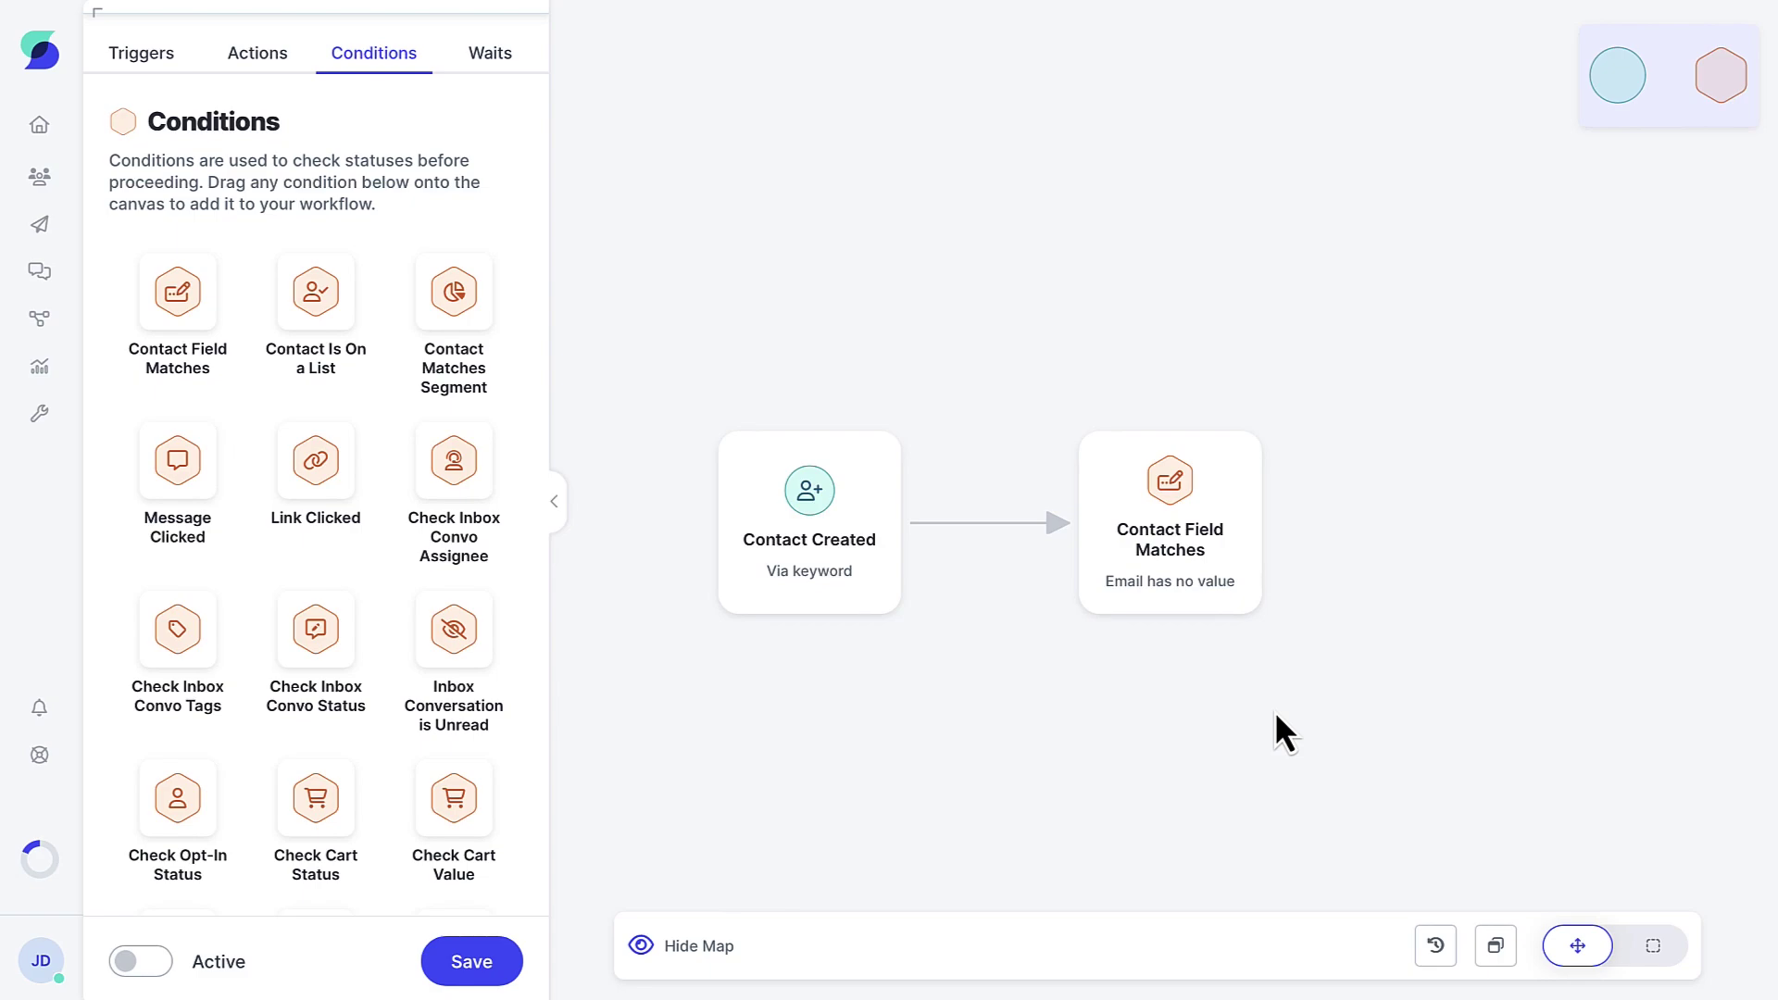
{"action": "left_click_drag", "start_coordinate": [1274, 710], "coordinate": [1016, 679]}
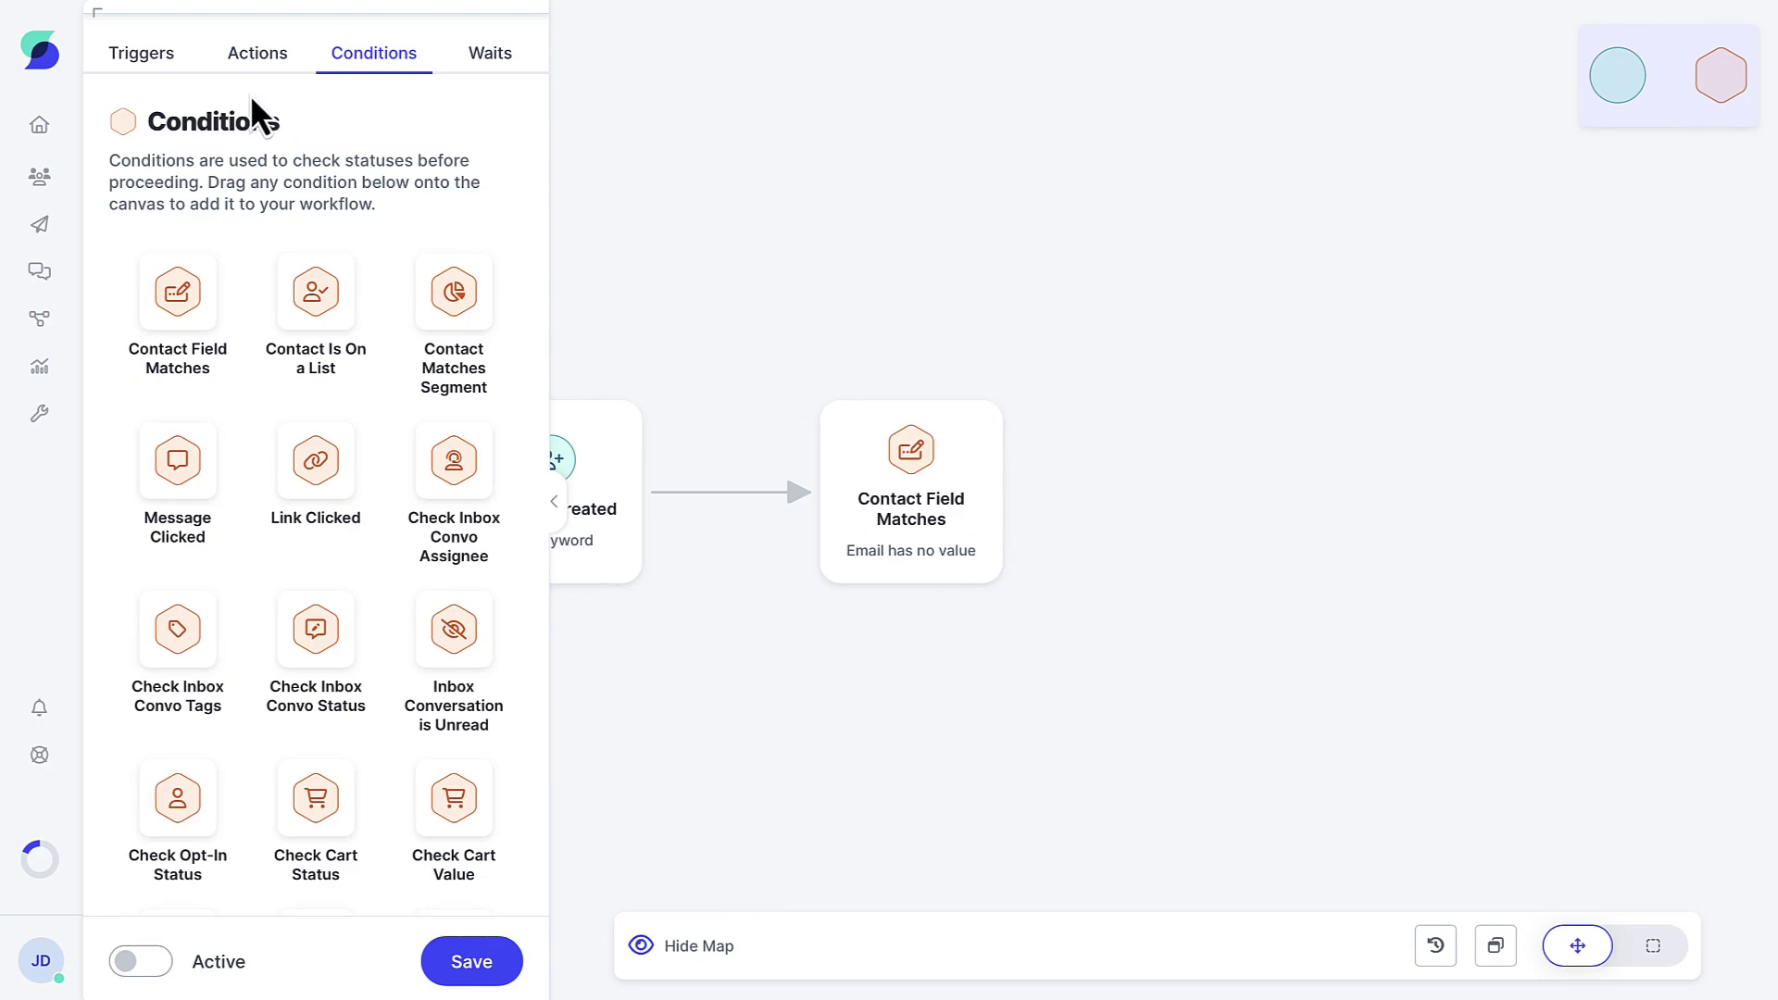
Place a Send Message action and wire the Email condition's Yes branch to it.
{"action": "left_click", "coordinate": [252, 64]}
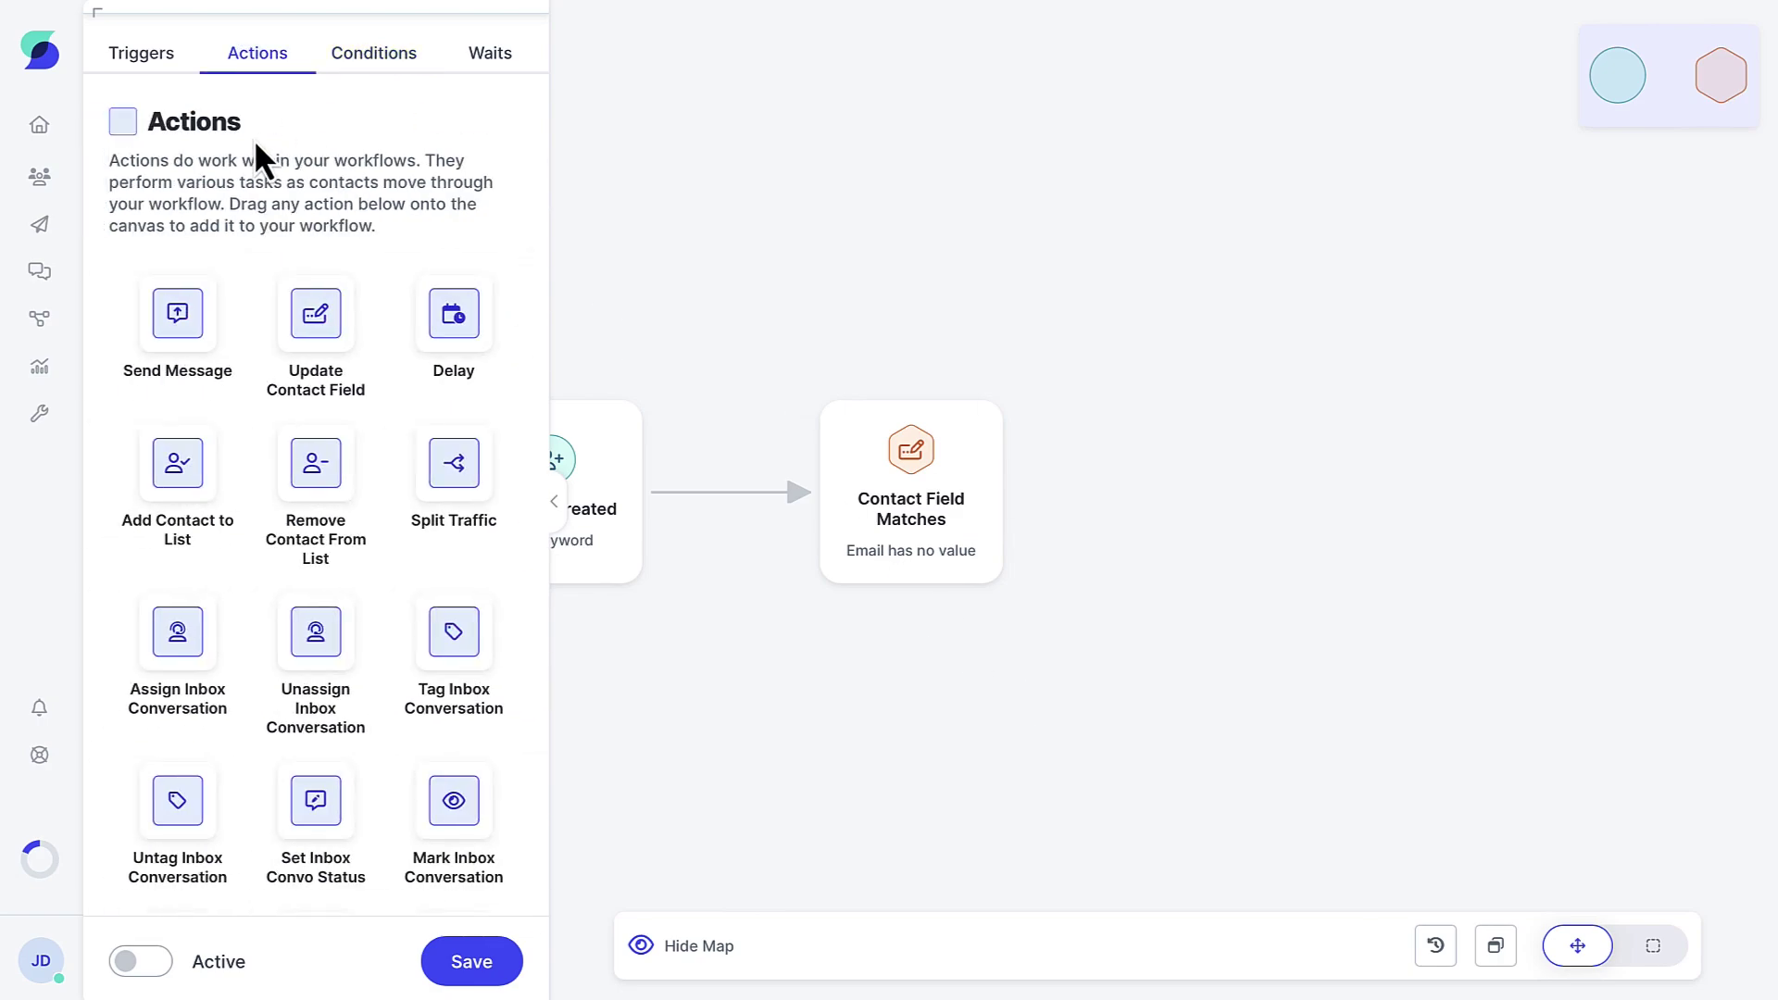
{"action": "scroll", "coordinate": [357, 695], "scroll_direction": "down", "scroll_amount": 2}
{"action": "scroll", "coordinate": [358, 694], "scroll_direction": "down", "scroll_amount": 3}
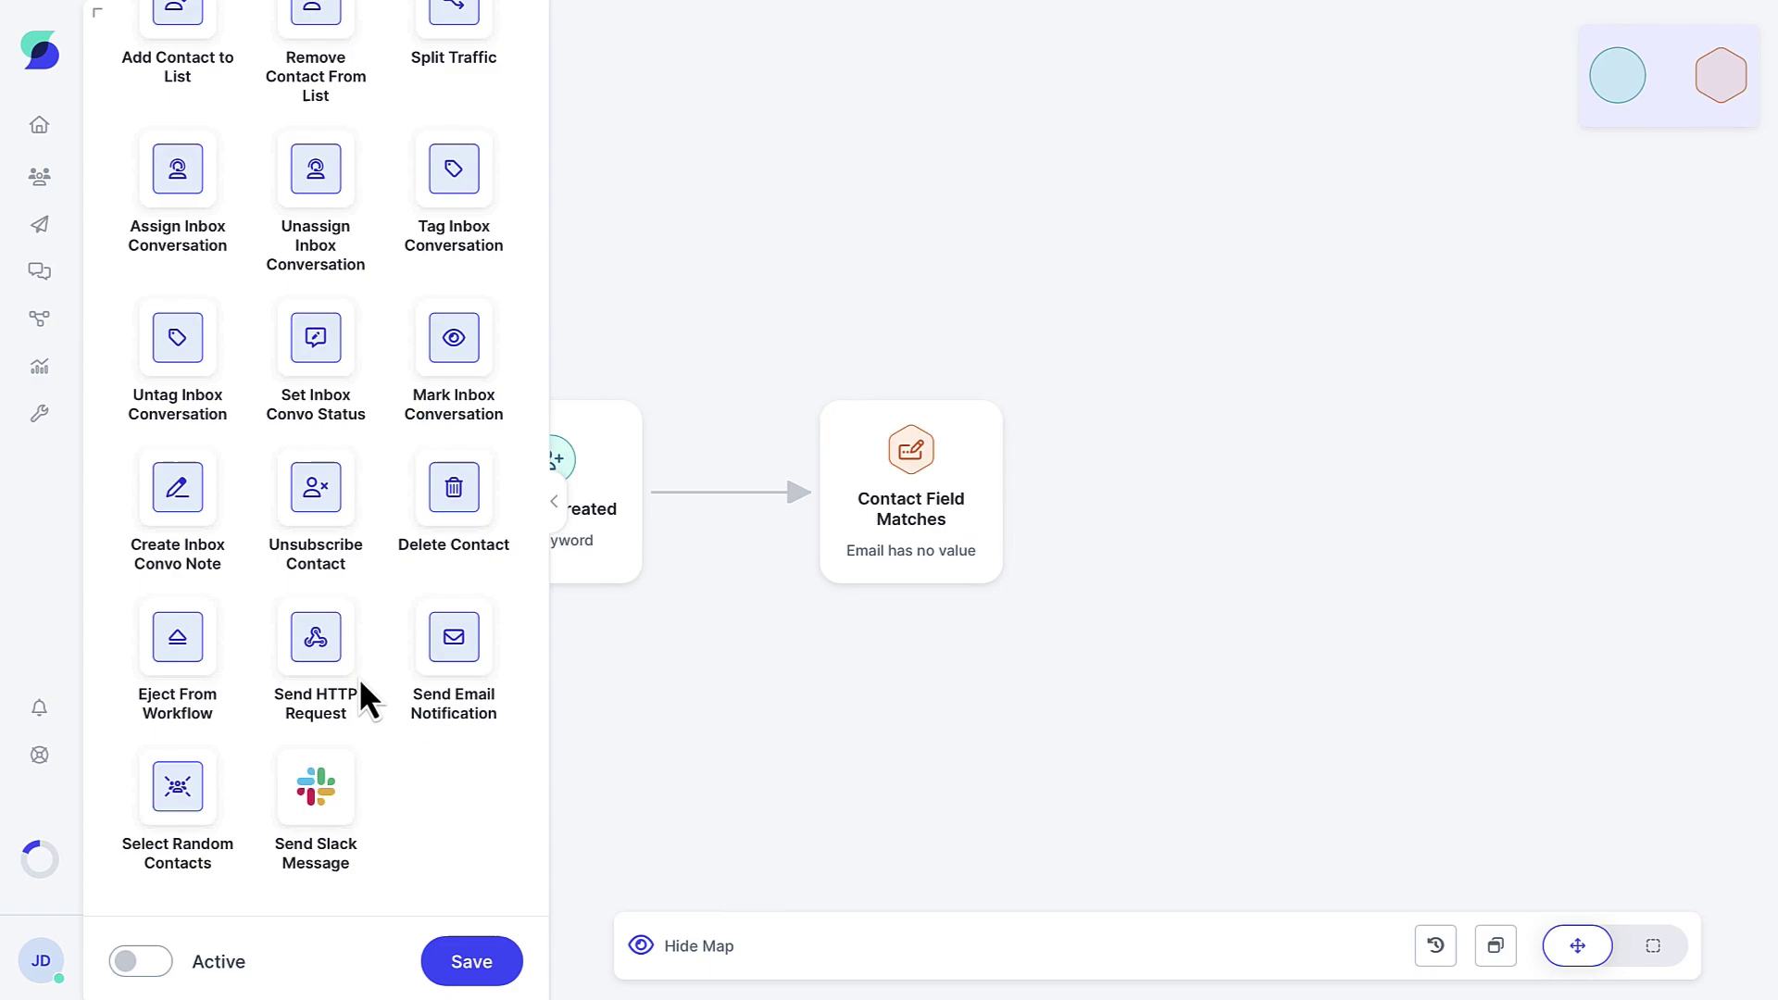
{"action": "scroll", "coordinate": [358, 695], "scroll_direction": "up", "scroll_amount": 2}
{"action": "scroll", "coordinate": [359, 694], "scroll_direction": "up", "scroll_amount": 1}
{"action": "scroll", "coordinate": [291, 591], "scroll_direction": "up", "scroll_amount": 1}
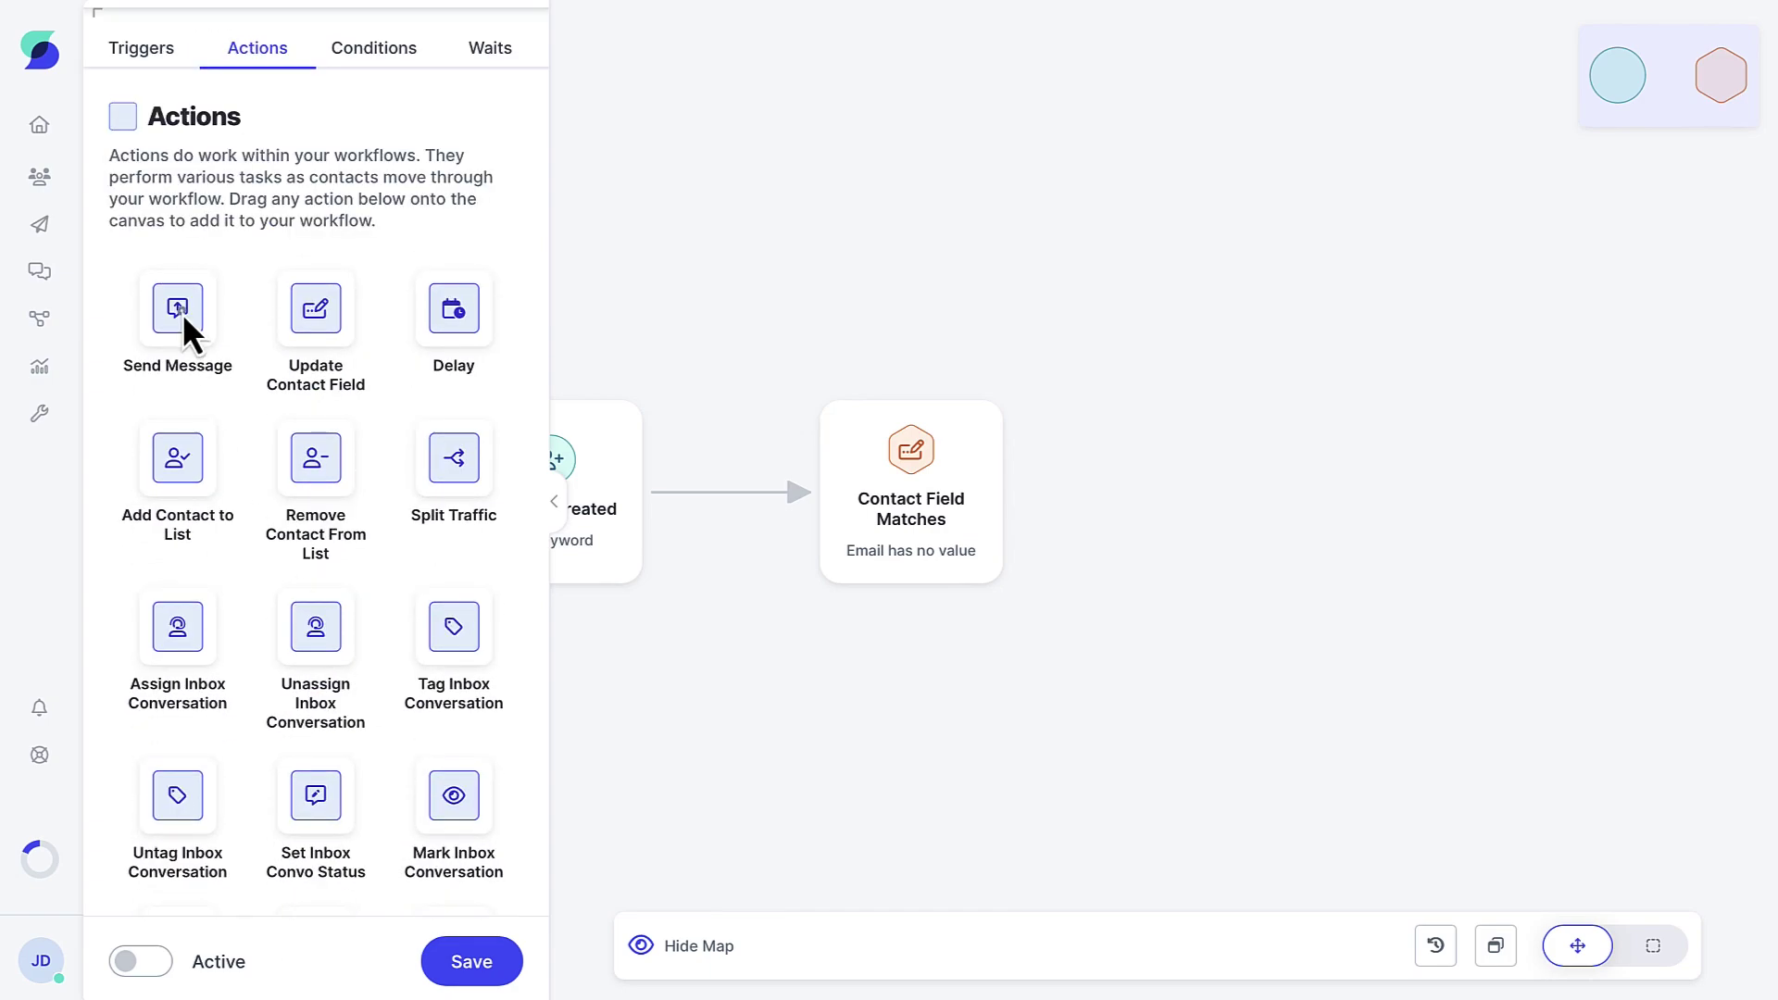
{"action": "left_click_drag", "start_coordinate": [181, 317], "coordinate": [1282, 461]}
{"action": "left_click", "coordinate": [1001, 492]}
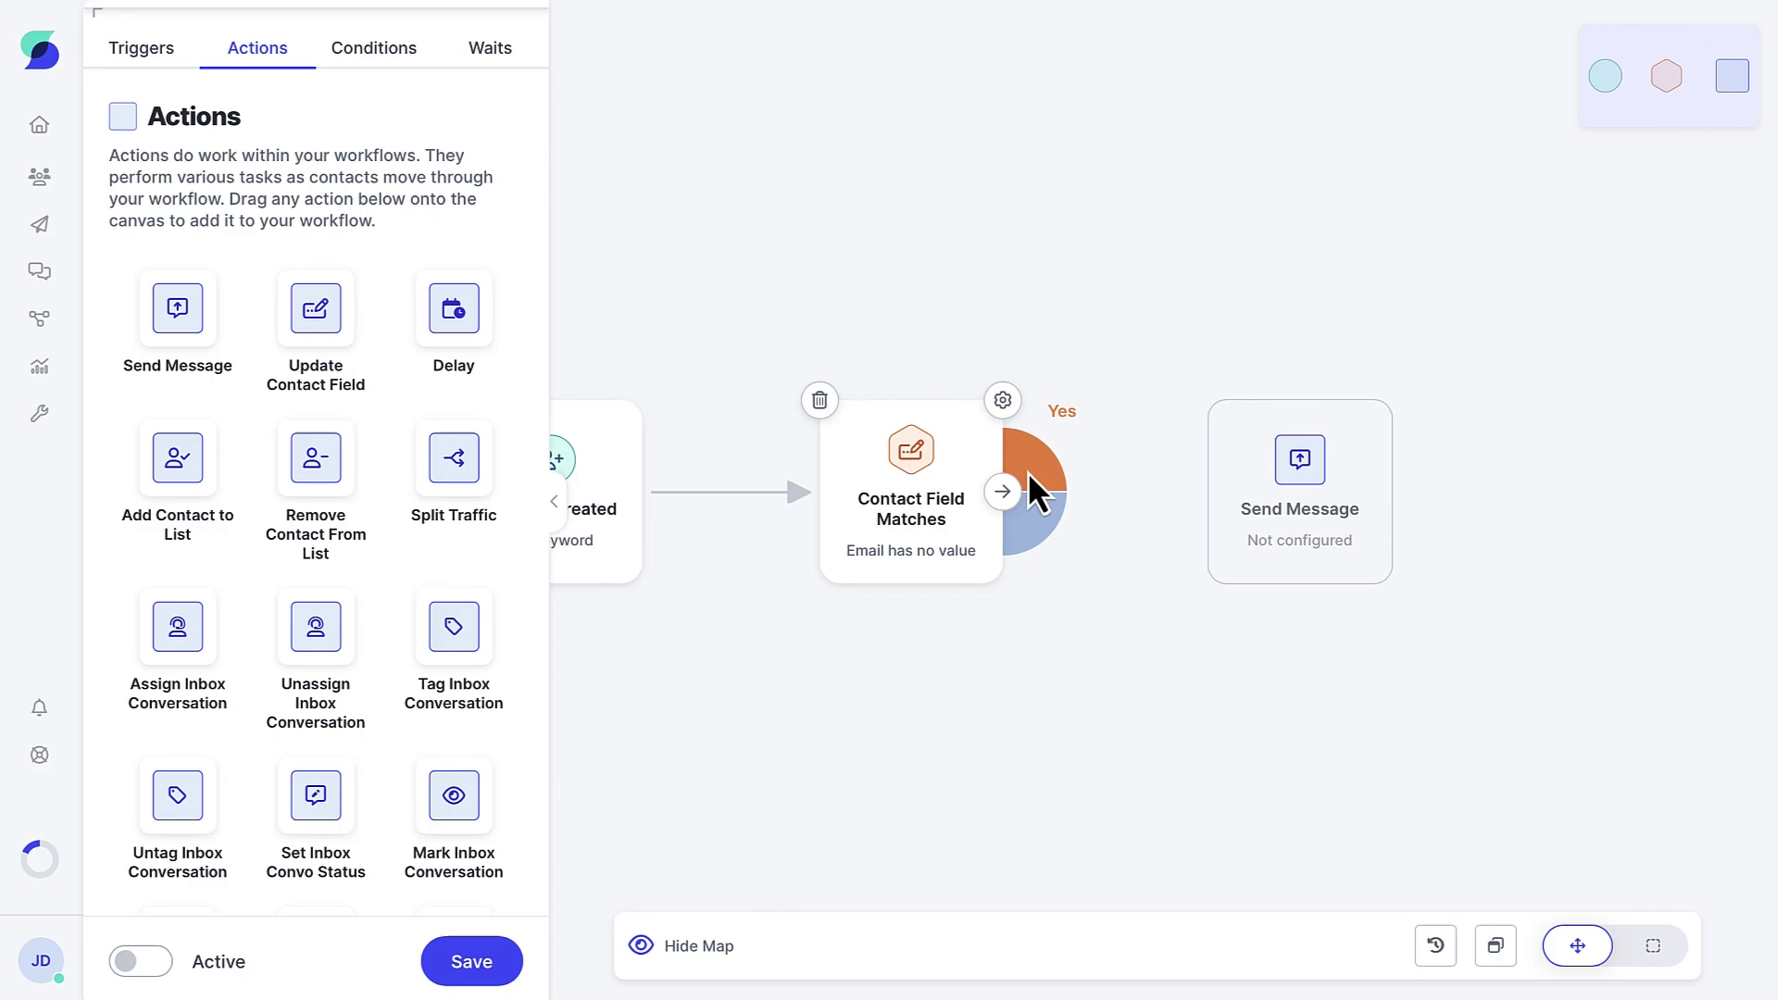
{"action": "mouse_move", "coordinate": [1028, 469]}
{"action": "left_mouse_down"}
{"action": "mouse_move", "coordinate": [1124, 444]}
{"action": "mouse_move", "coordinate": [1201, 494]}
{"action": "left_mouse_up"}
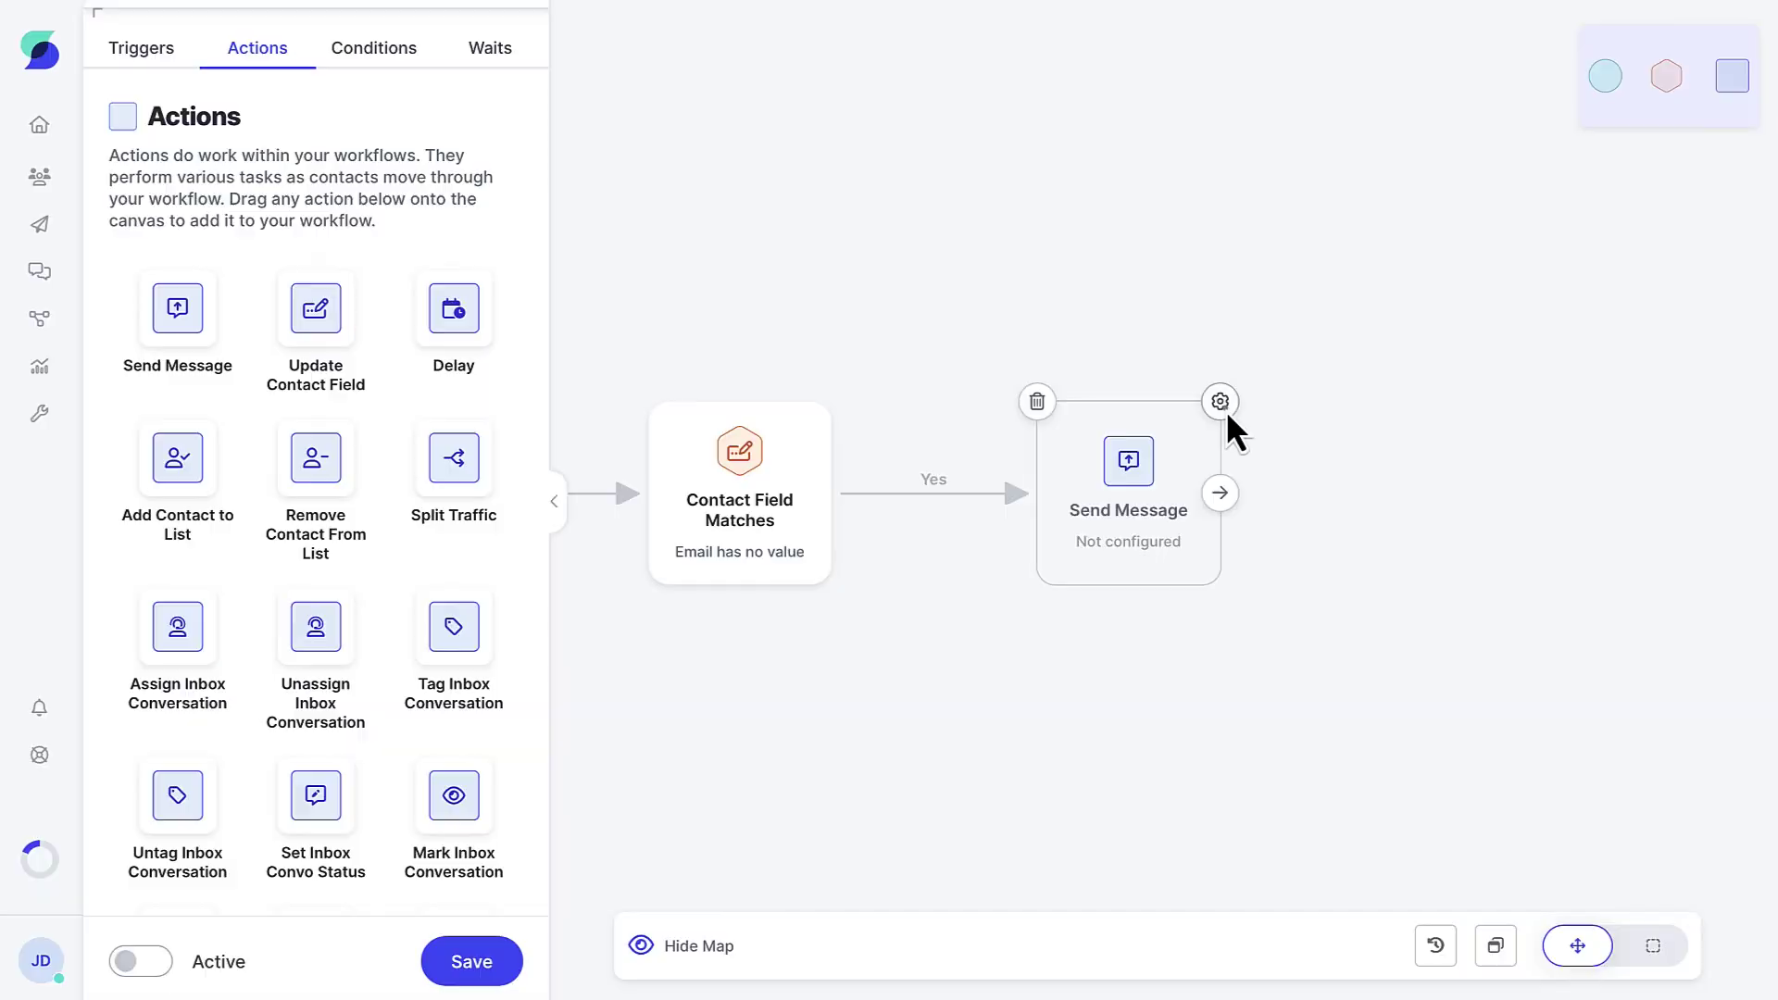
Save the message as 'Email Request', asking contacts to reply with their email for a special offer.
{"action": "left_click", "coordinate": [1227, 409]}
{"action": "left_click", "coordinate": [307, 194]}
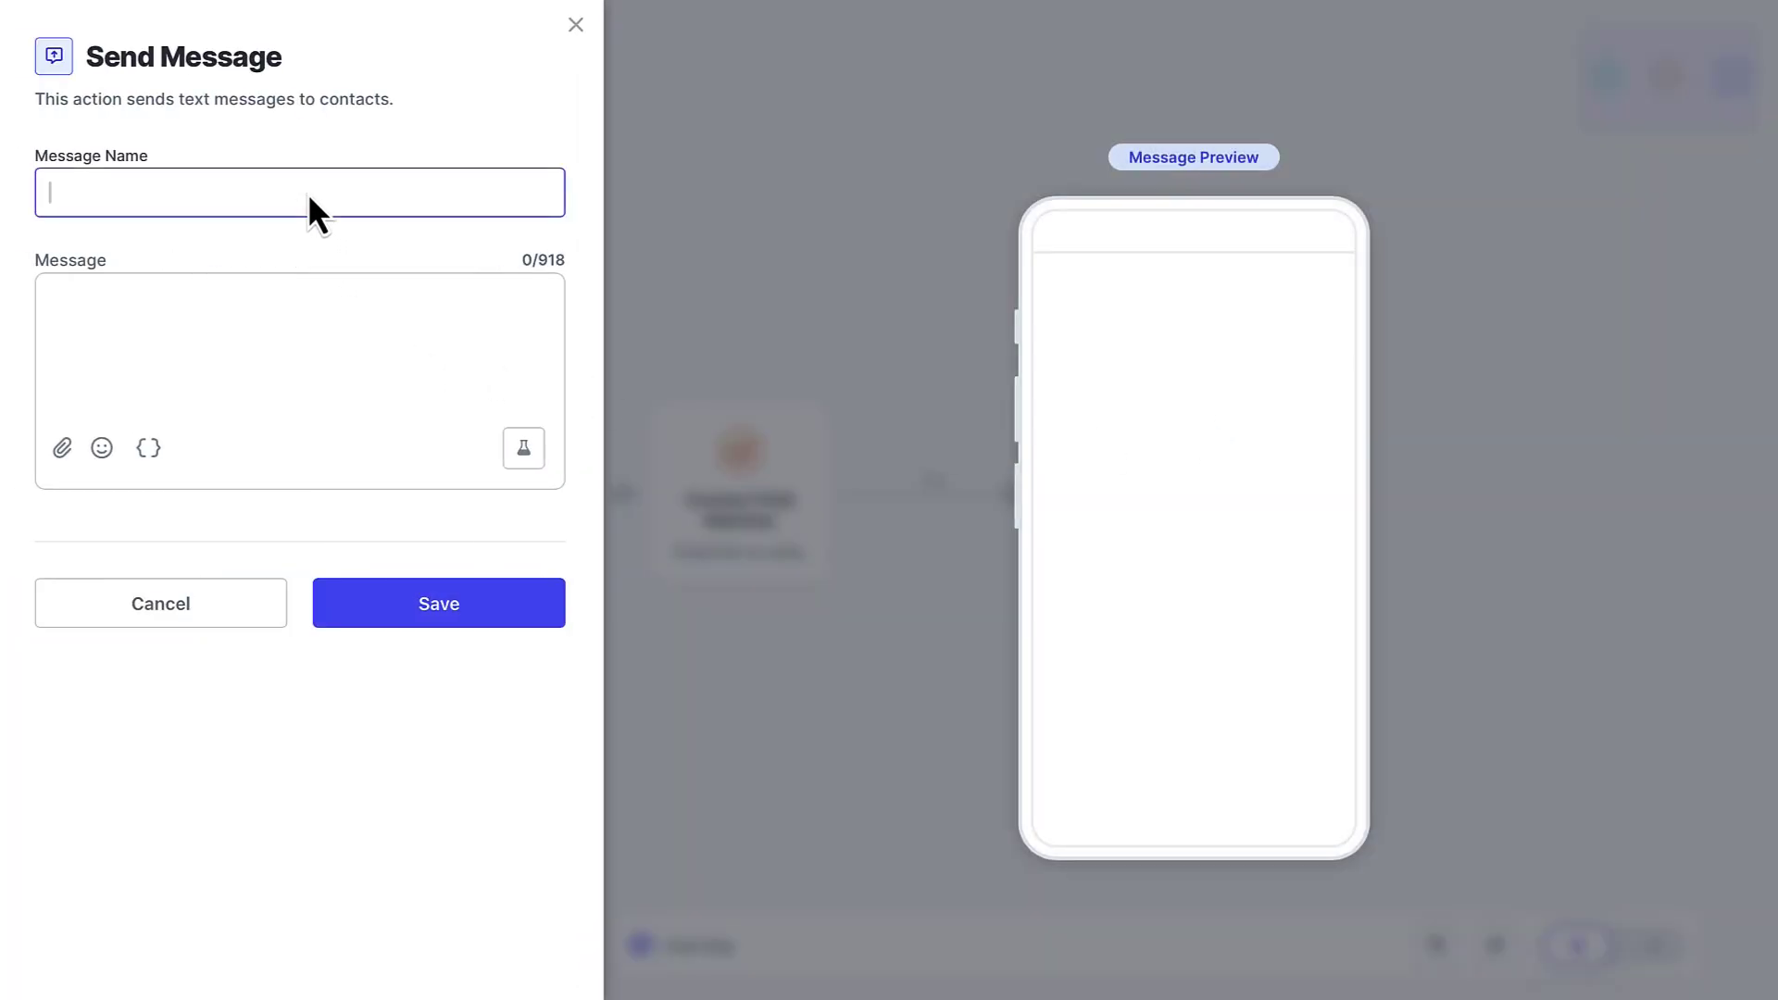
{"action": "type", "text": "Email Request"}
{"action": "key", "text": "Tab"}
{"action": "type", "text": "Reply"}
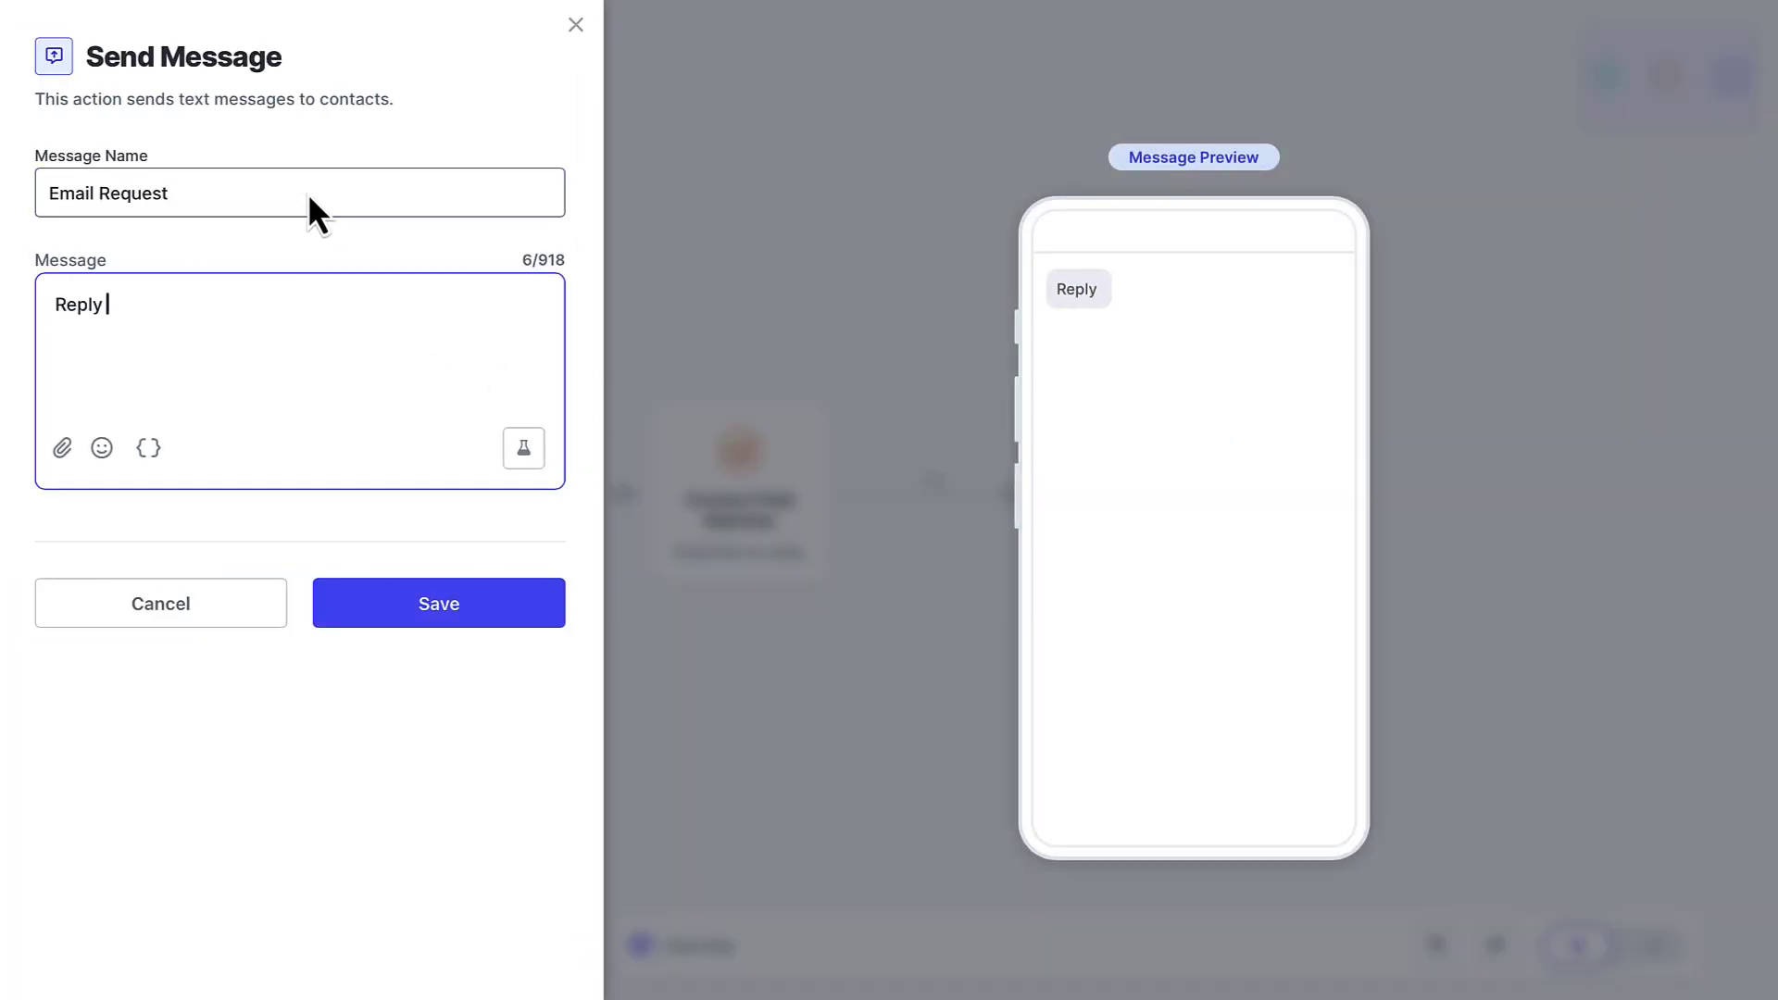
{"action": "type", "text": " with your email address to get a spe"}
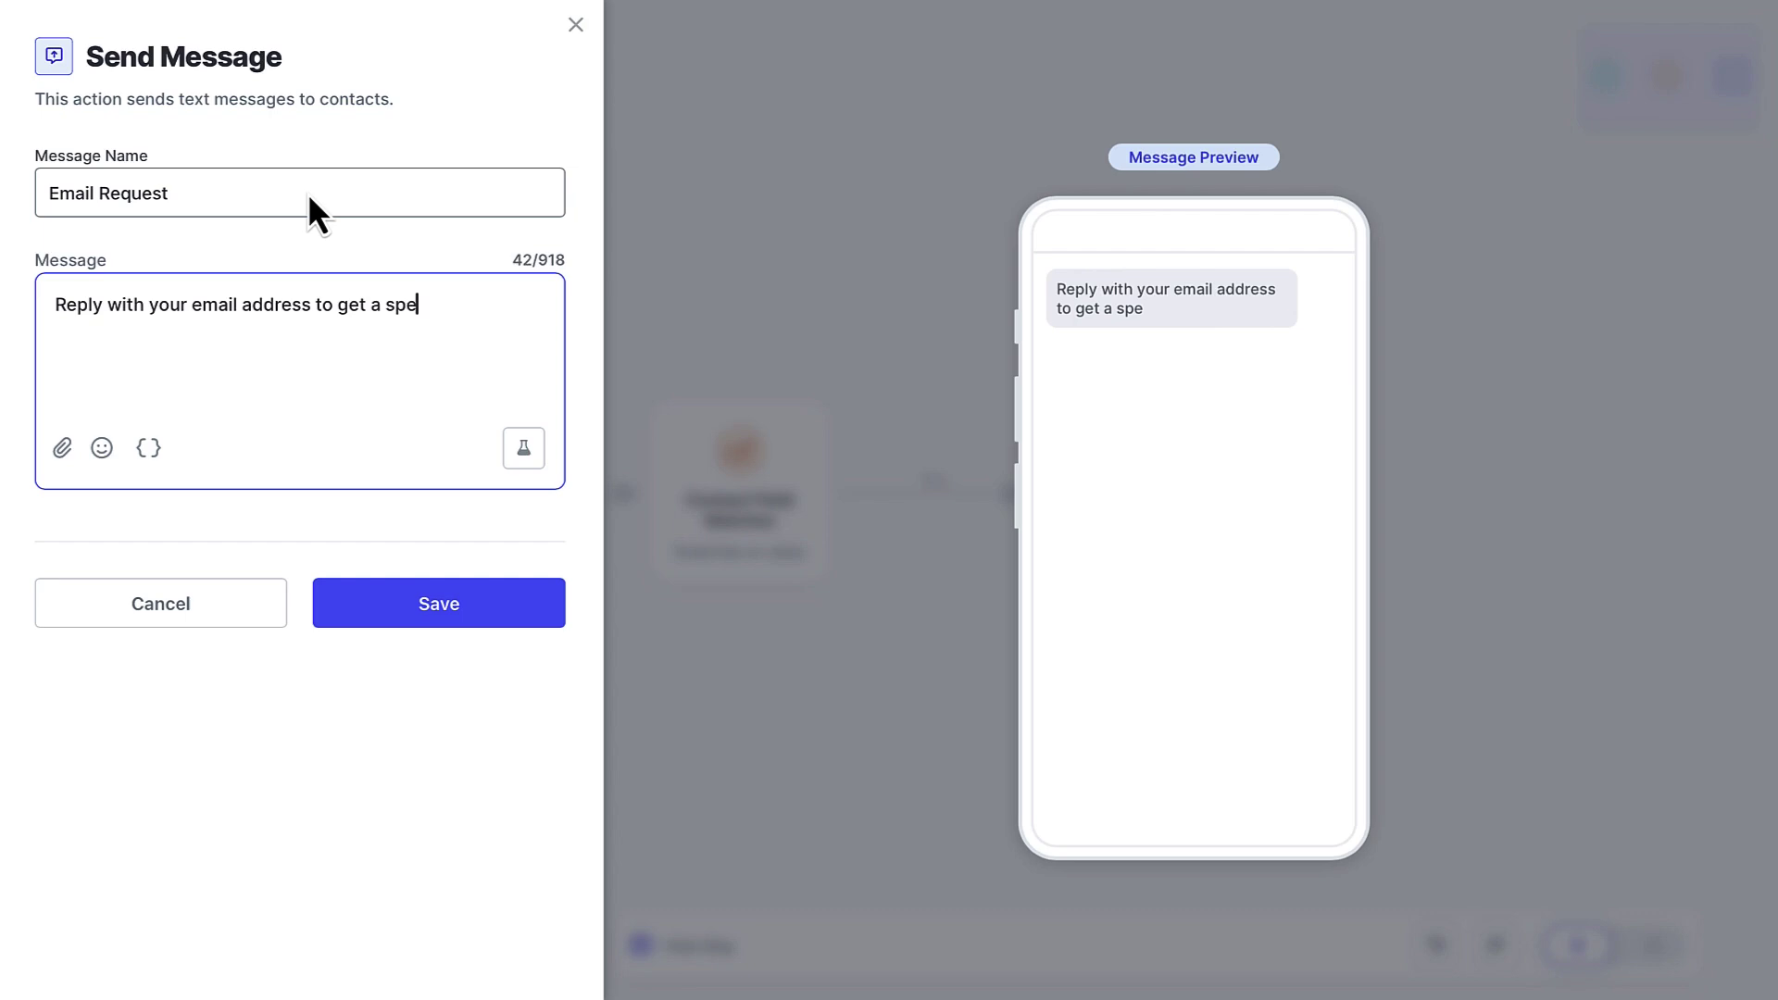
{"action": "type", "text": "cial offer in your inbox"}
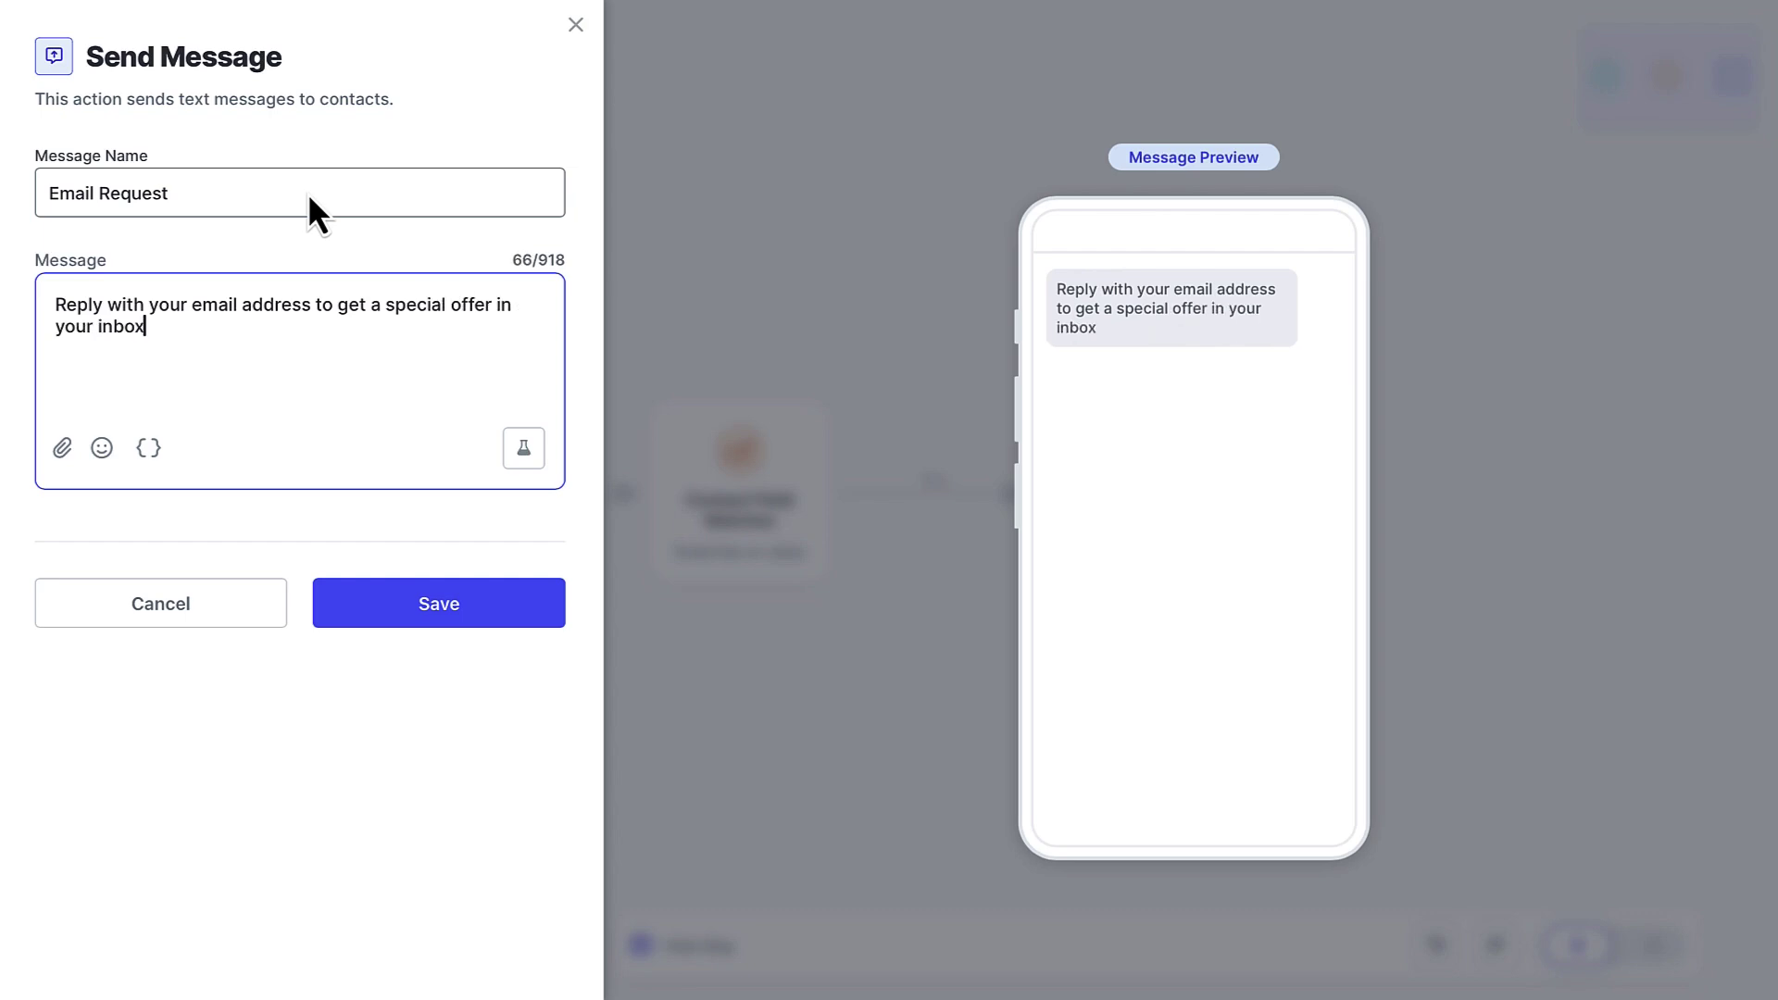
{"action": "type", "text": "!"}
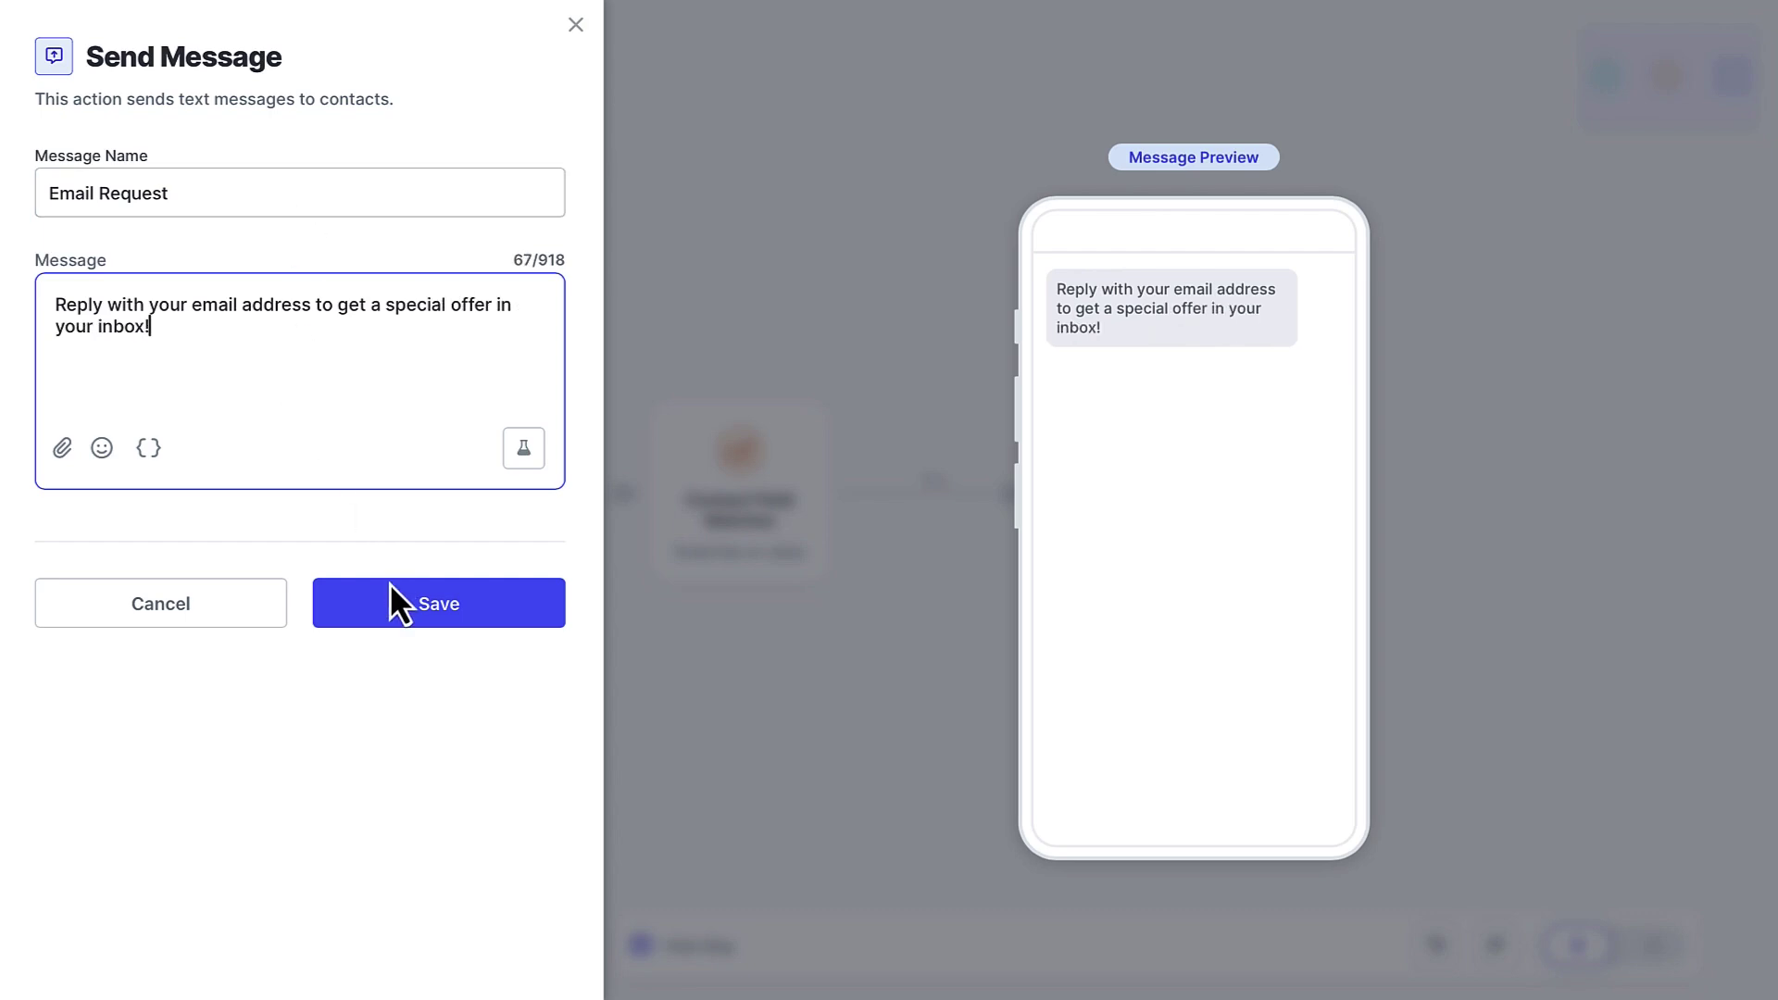
{"action": "left_click", "coordinate": [391, 608]}
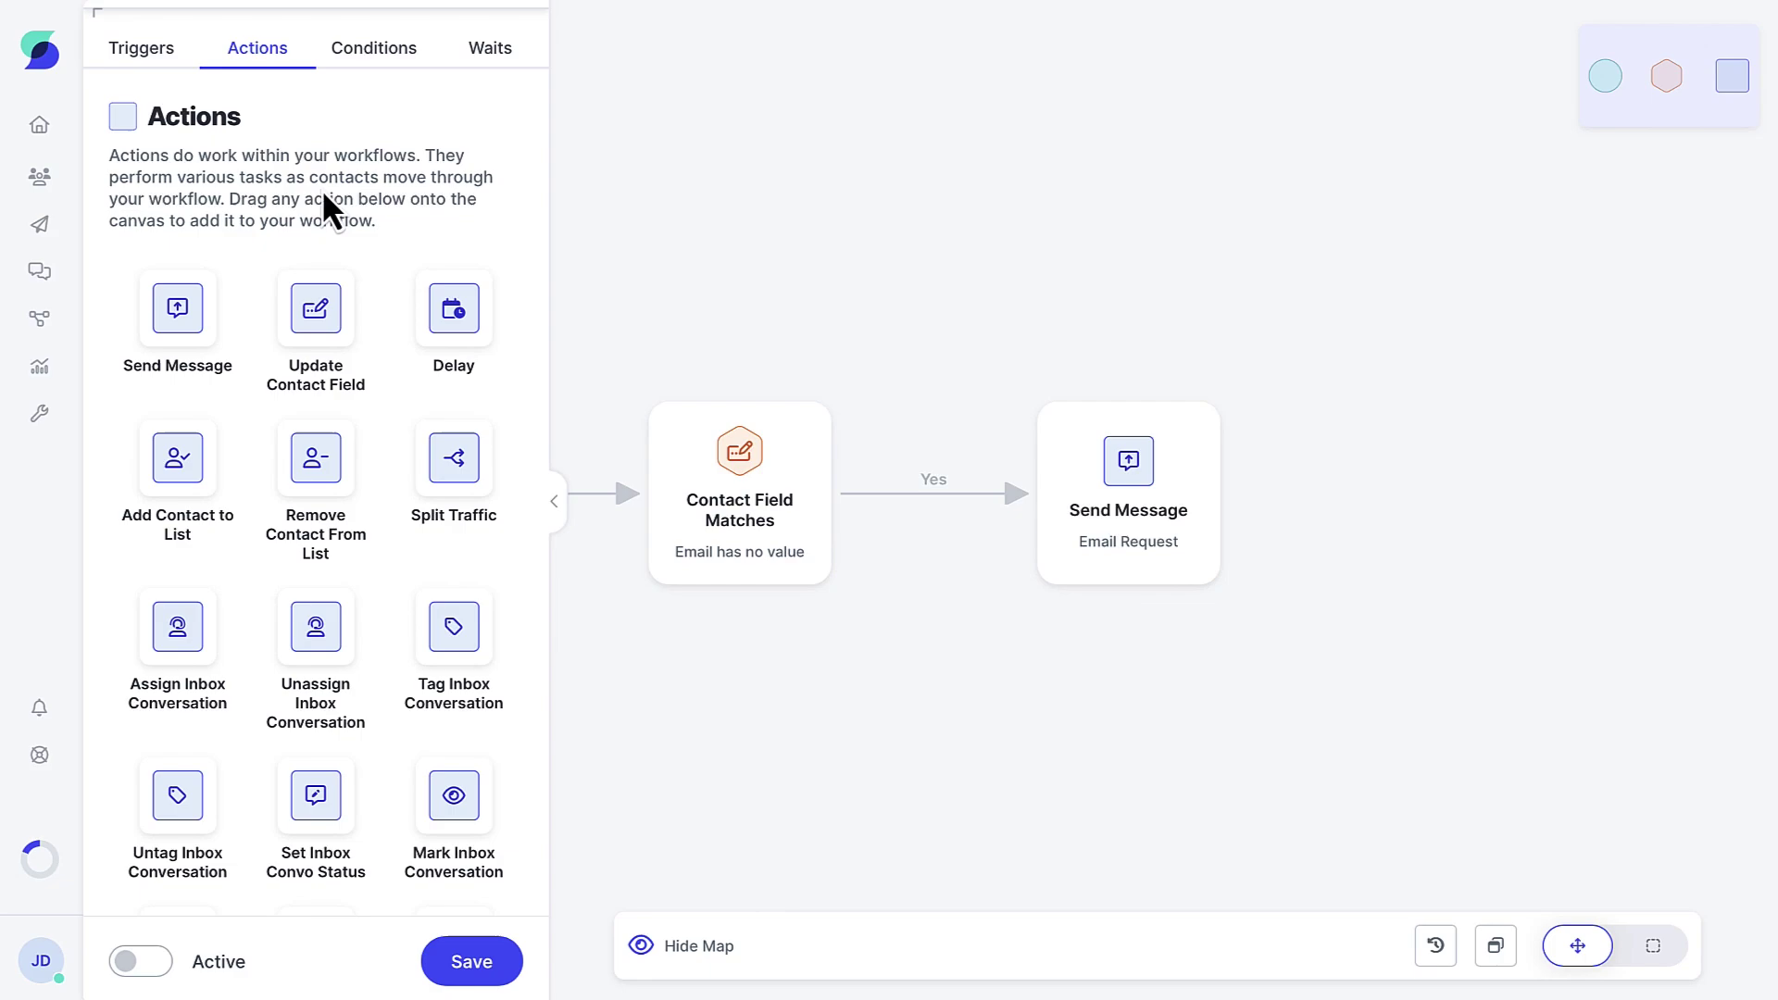
Add a Message Received wait and line it up with the Email Request node.
{"action": "left_click", "coordinate": [480, 41]}
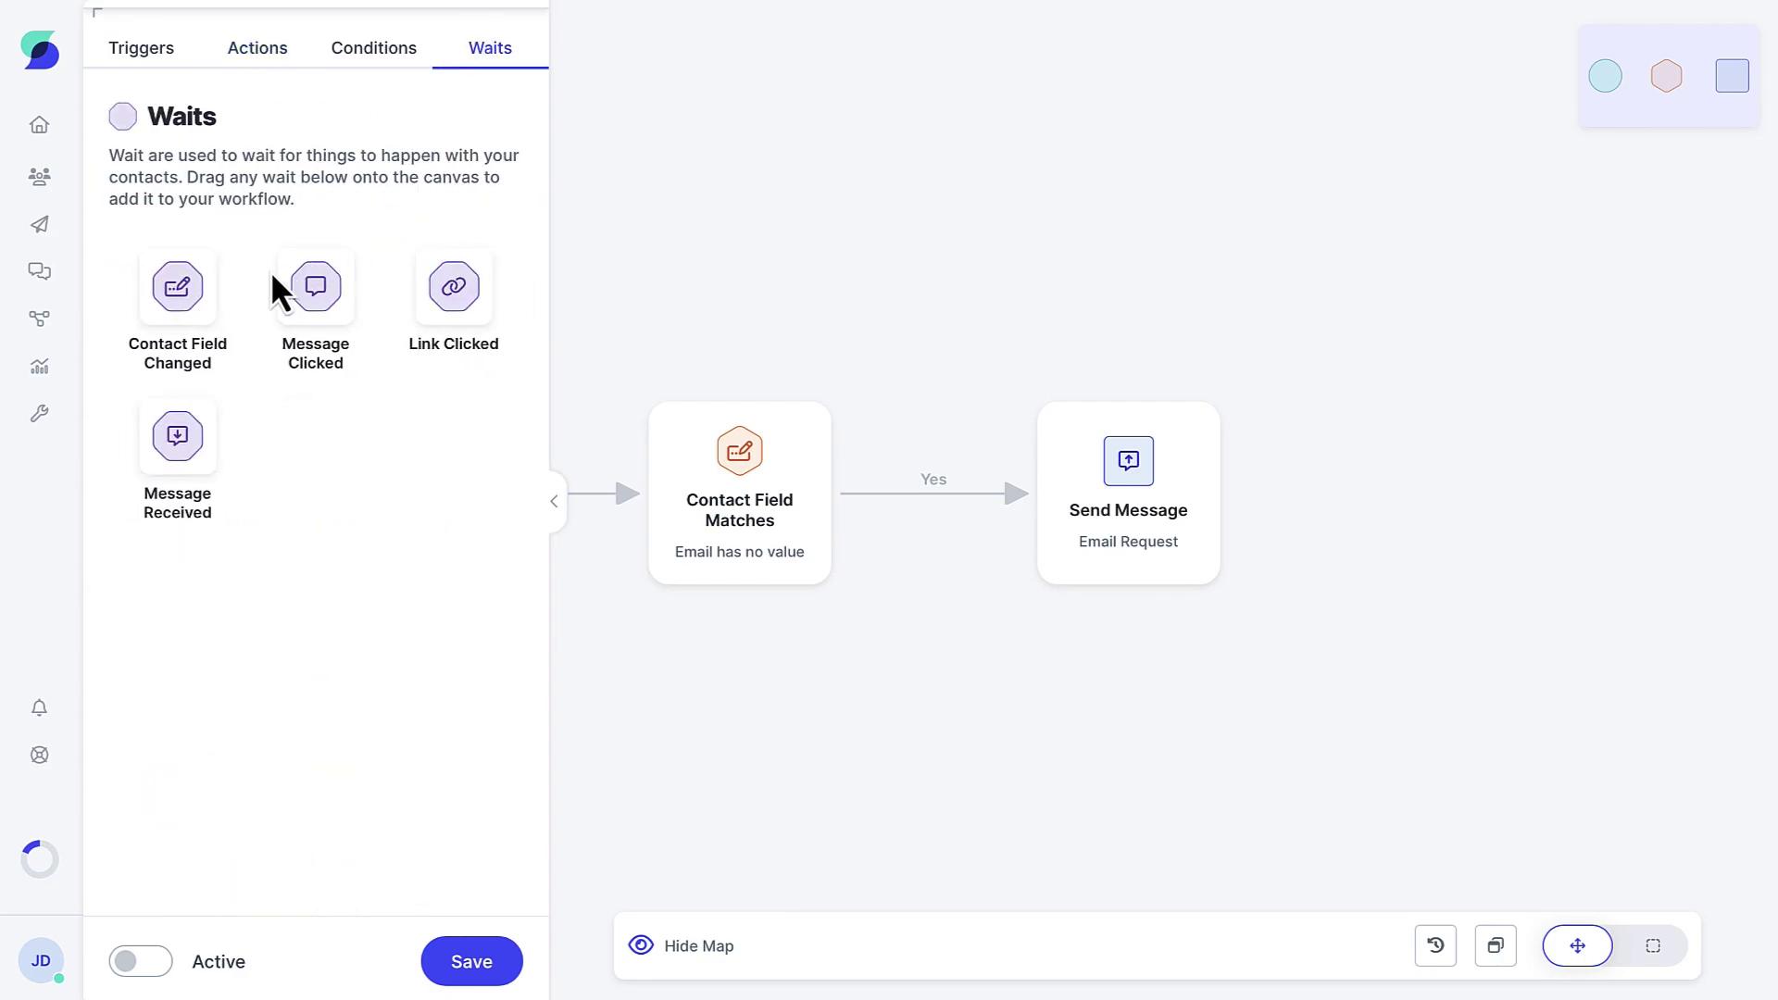
{"action": "left_click_drag", "start_coordinate": [220, 437], "coordinate": [1449, 482]}
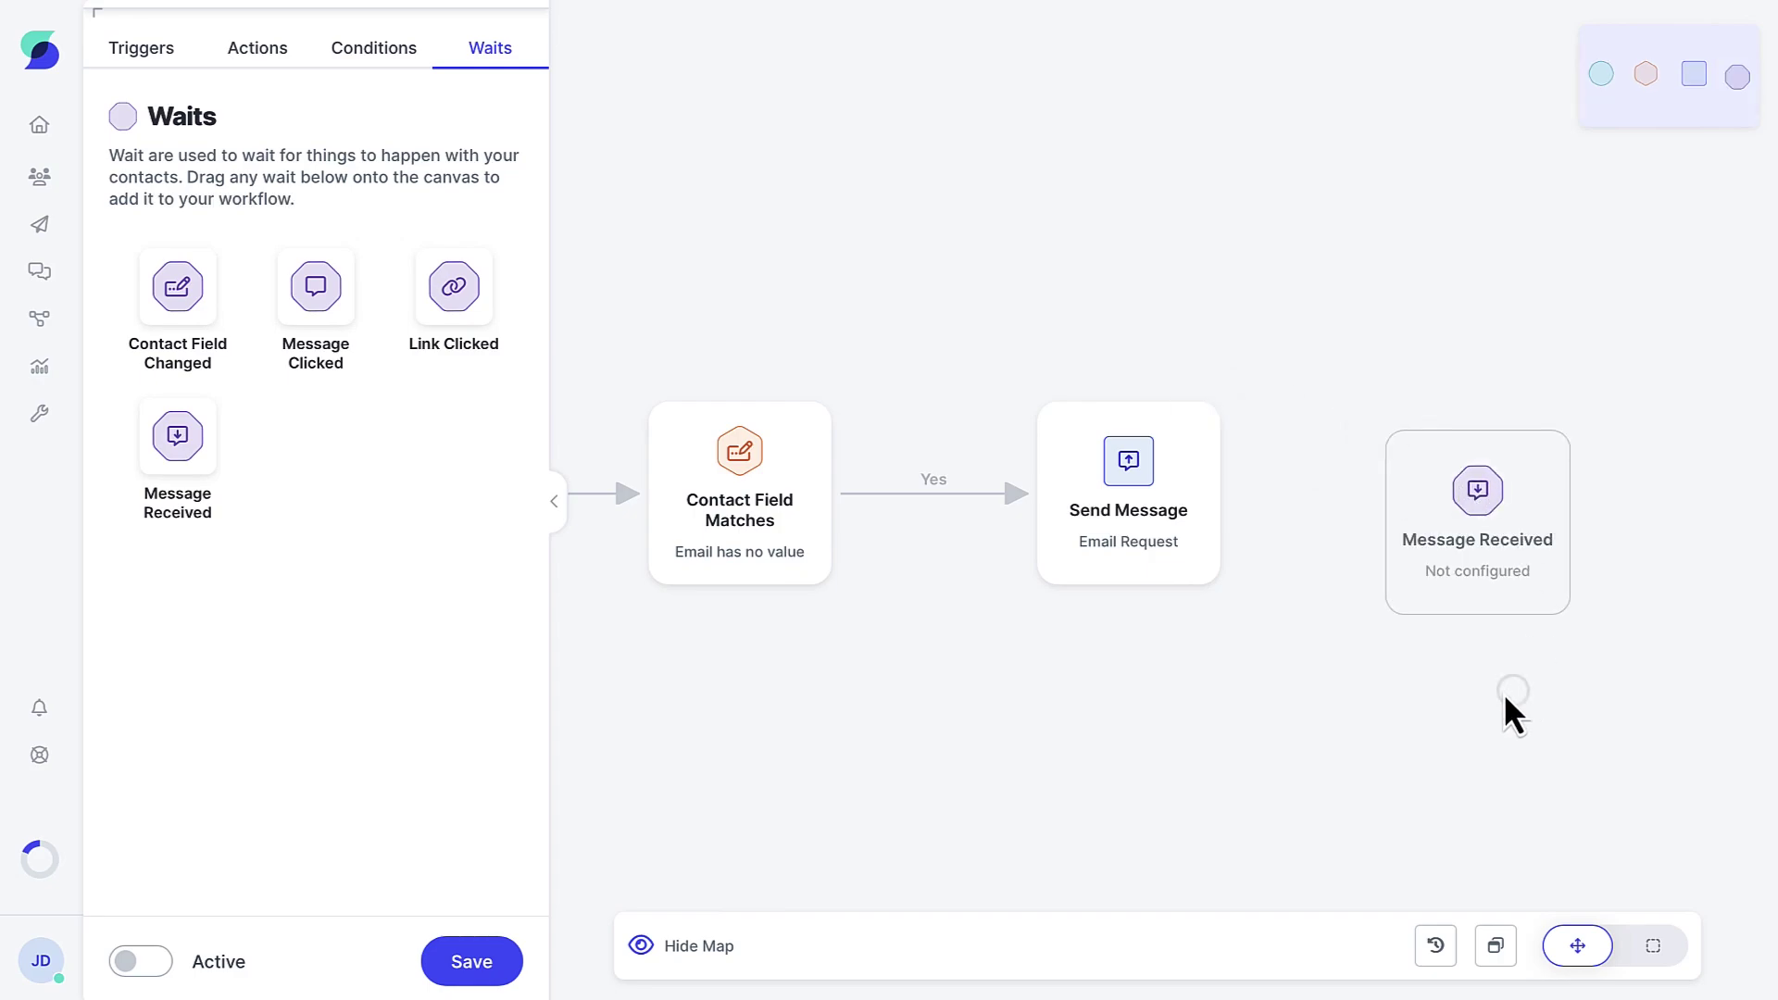
{"action": "left_click_drag", "start_coordinate": [1502, 693], "coordinate": [1319, 631]}
{"action": "left_click_drag", "start_coordinate": [1305, 496], "coordinate": [1320, 456]}
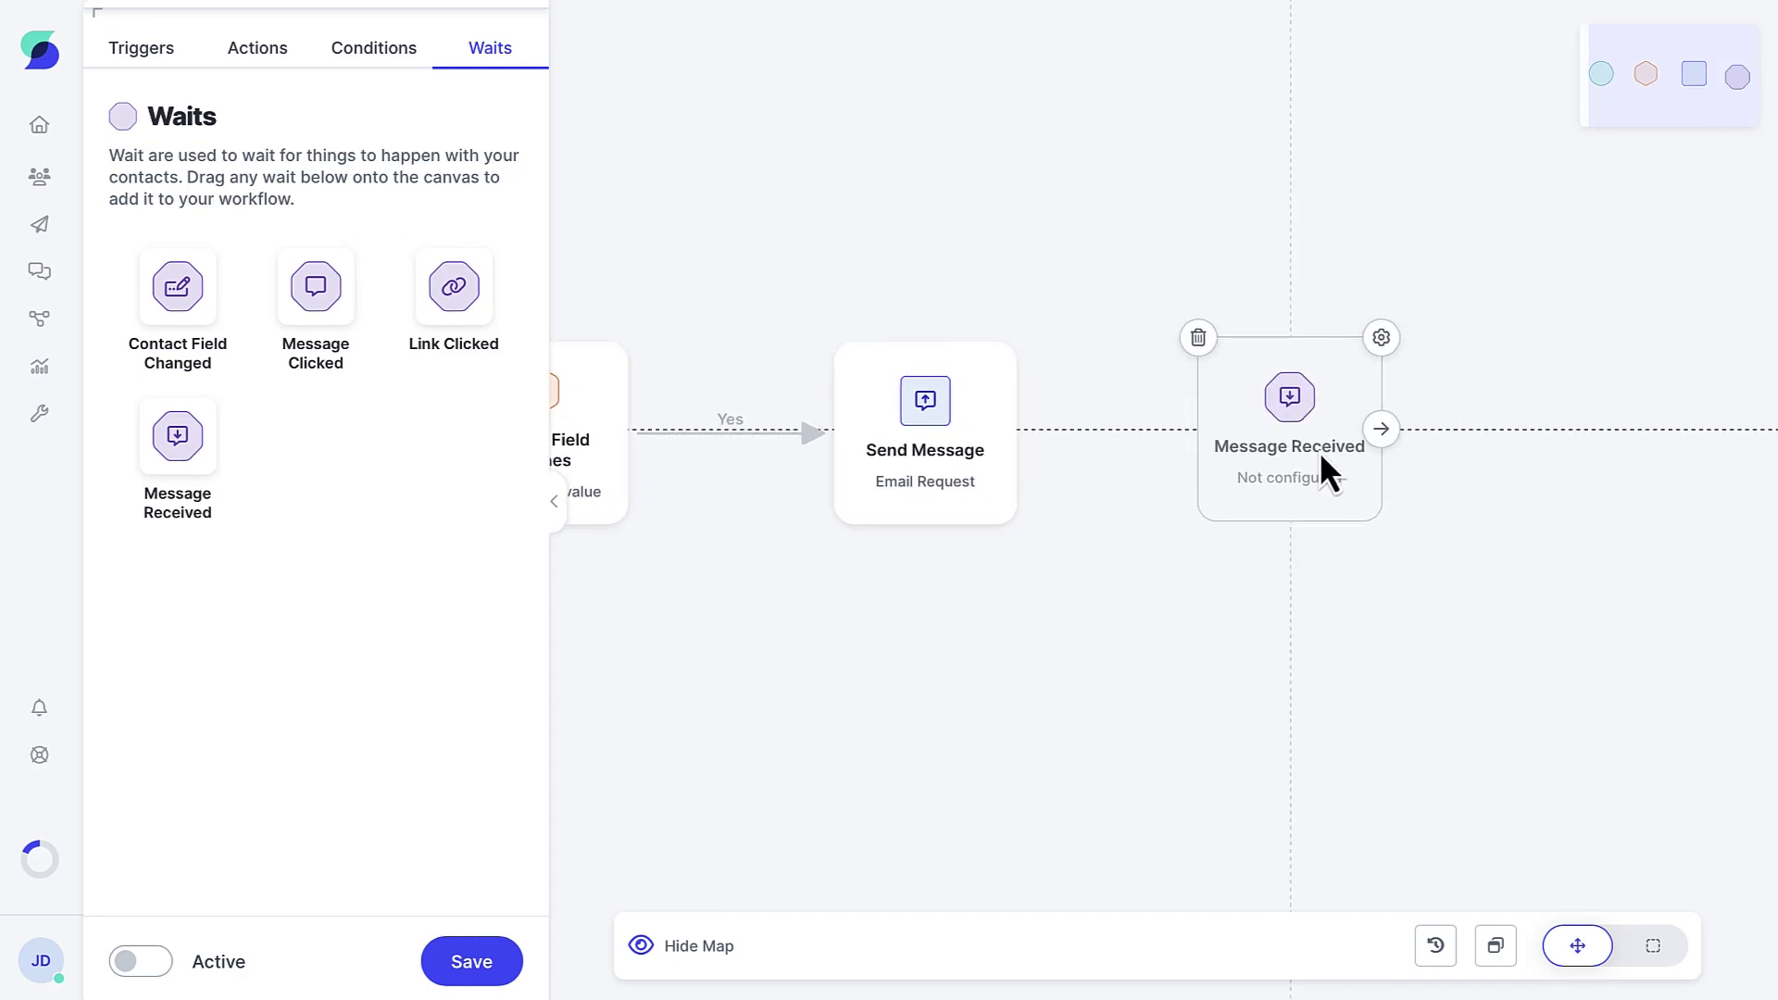
Make the Message Received wait detect An Email, save it to Email, and wait 1 day.
{"action": "left_click", "coordinate": [1361, 341]}
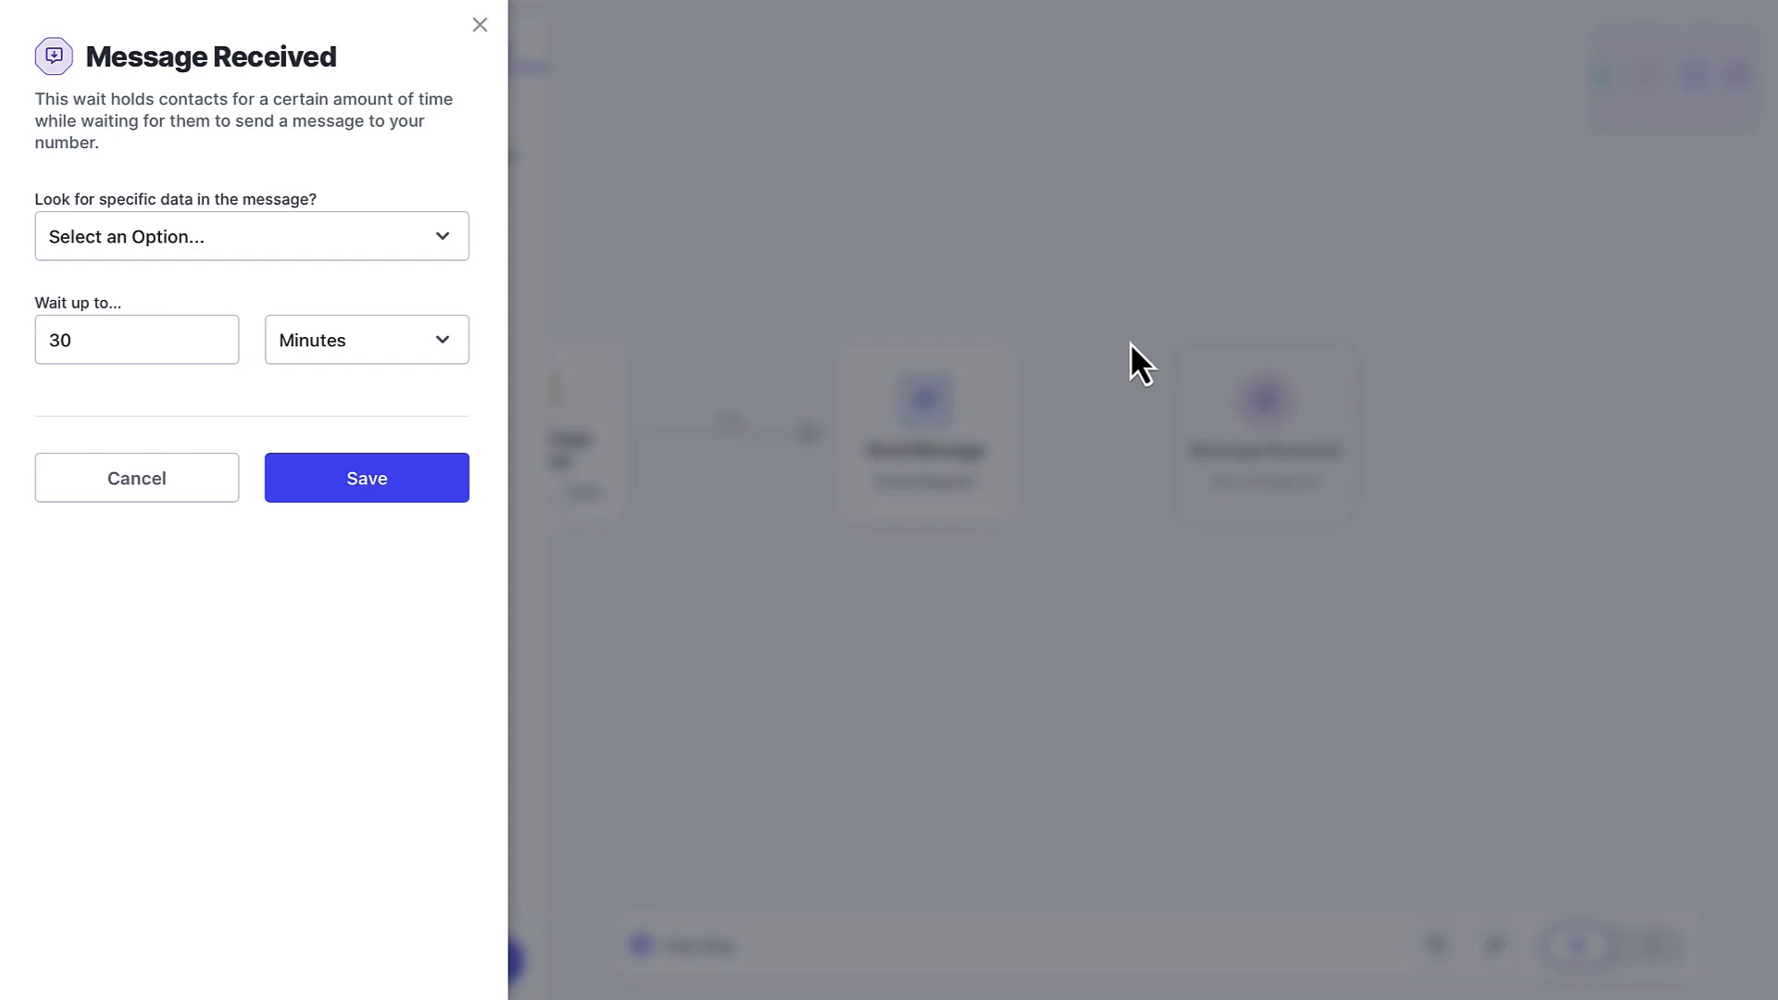
{"action": "left_click", "coordinate": [173, 237]}
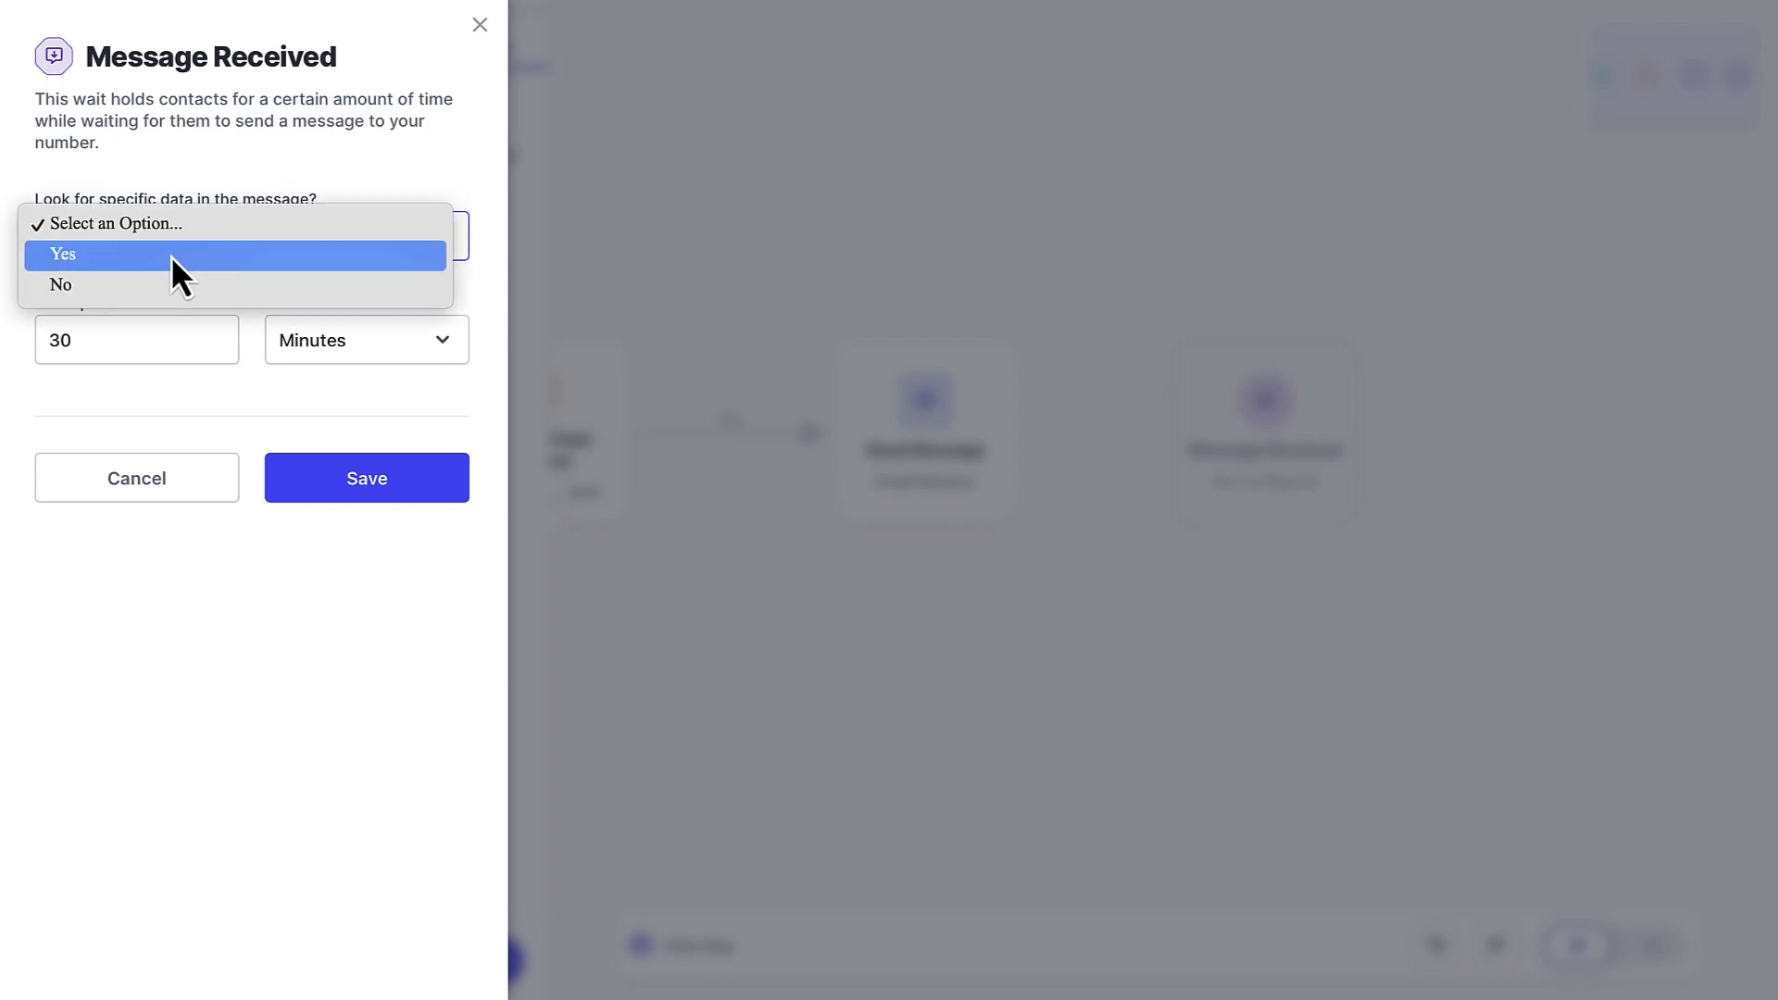
{"action": "left_click", "coordinate": [171, 256]}
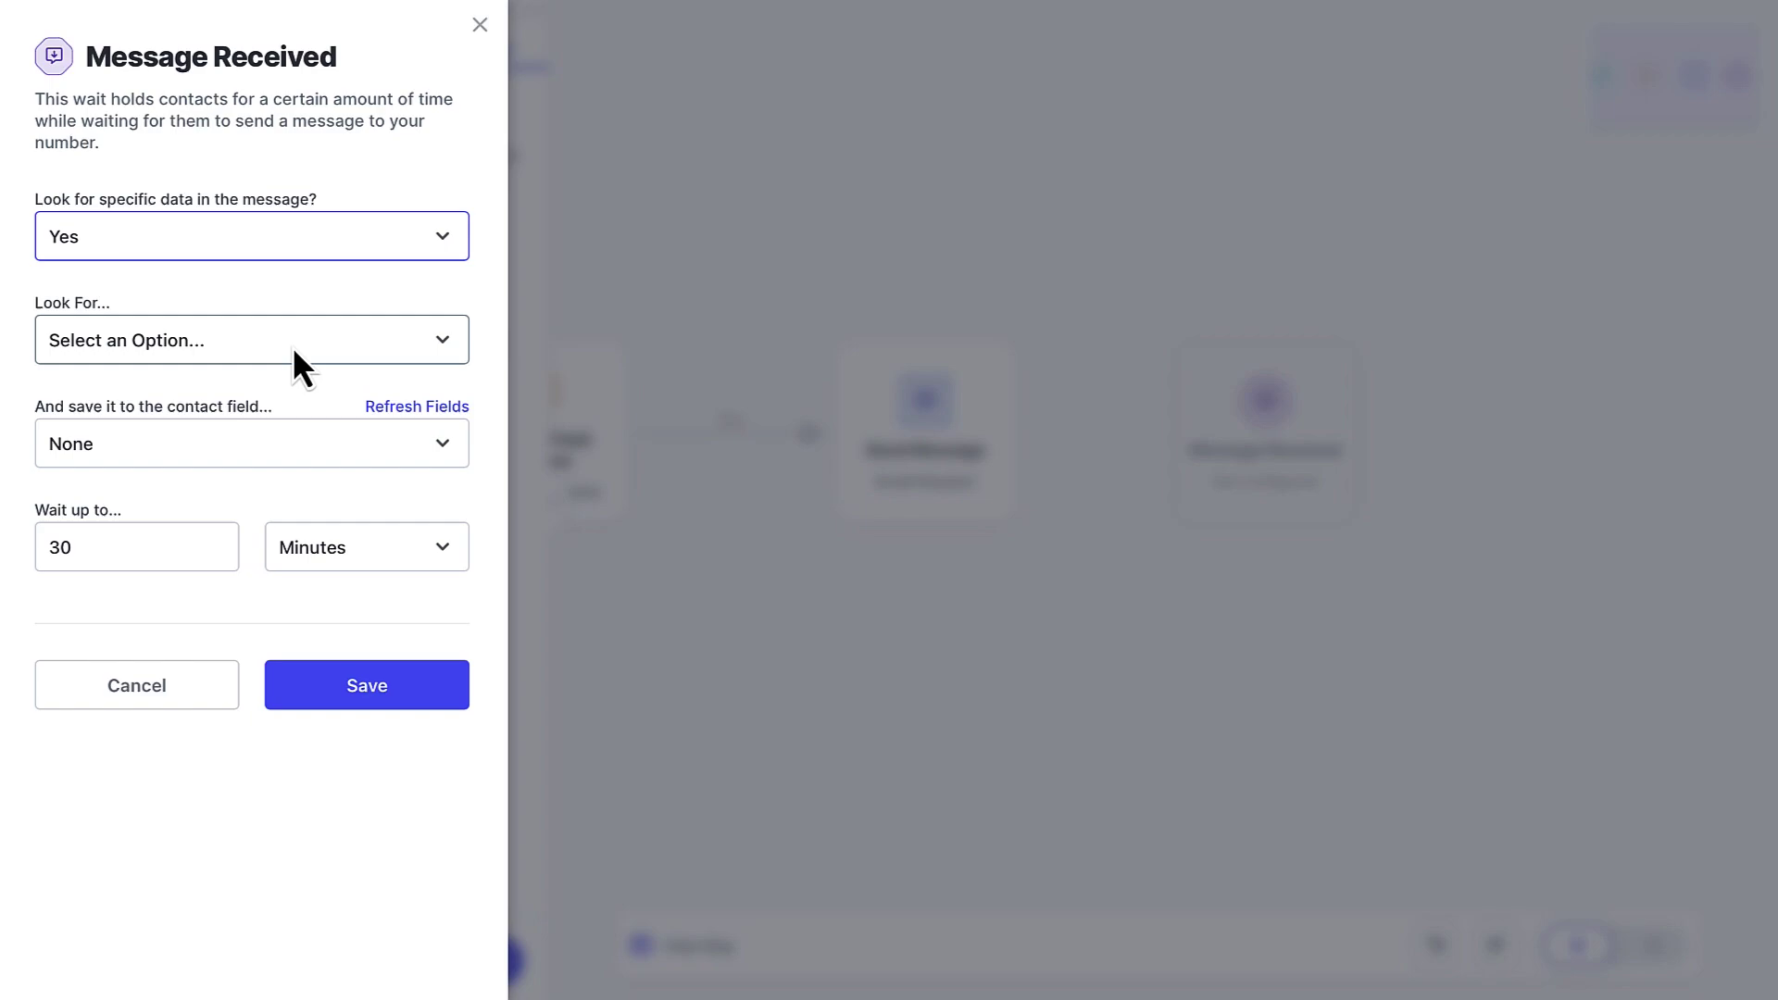
{"action": "left_click", "coordinate": [294, 347]}
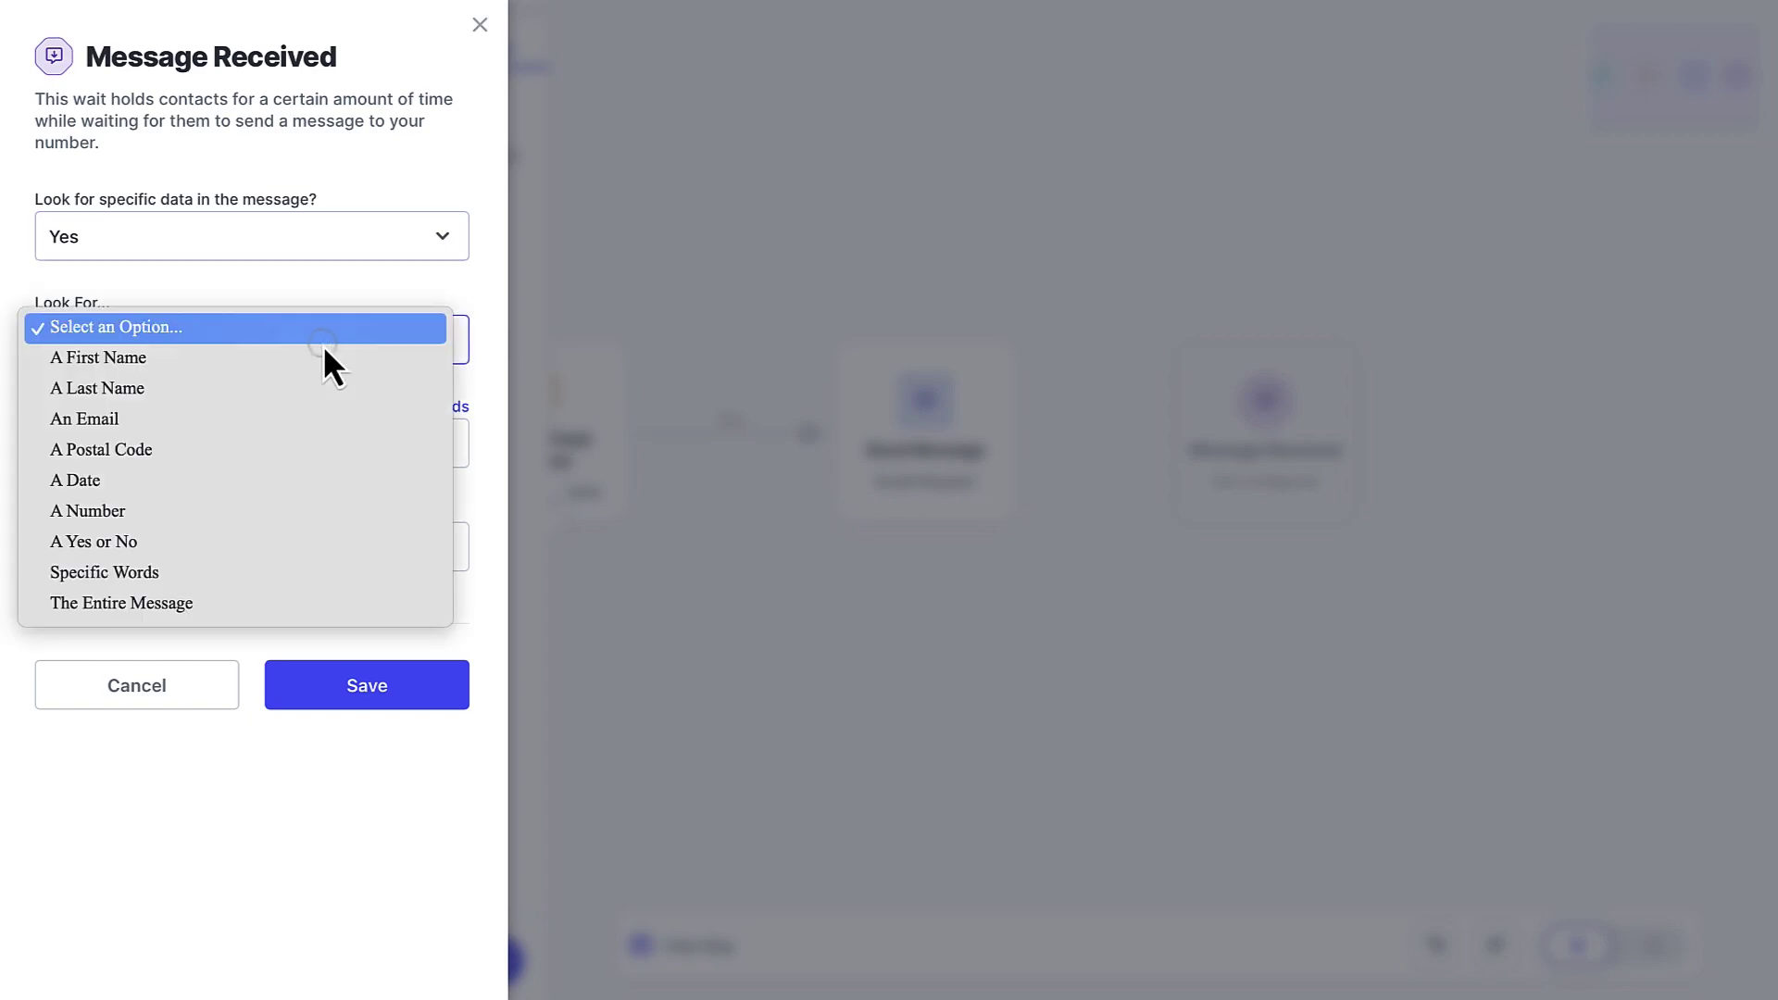
{"action": "left_click", "coordinate": [317, 420]}
{"action": "left_click", "coordinate": [309, 454]}
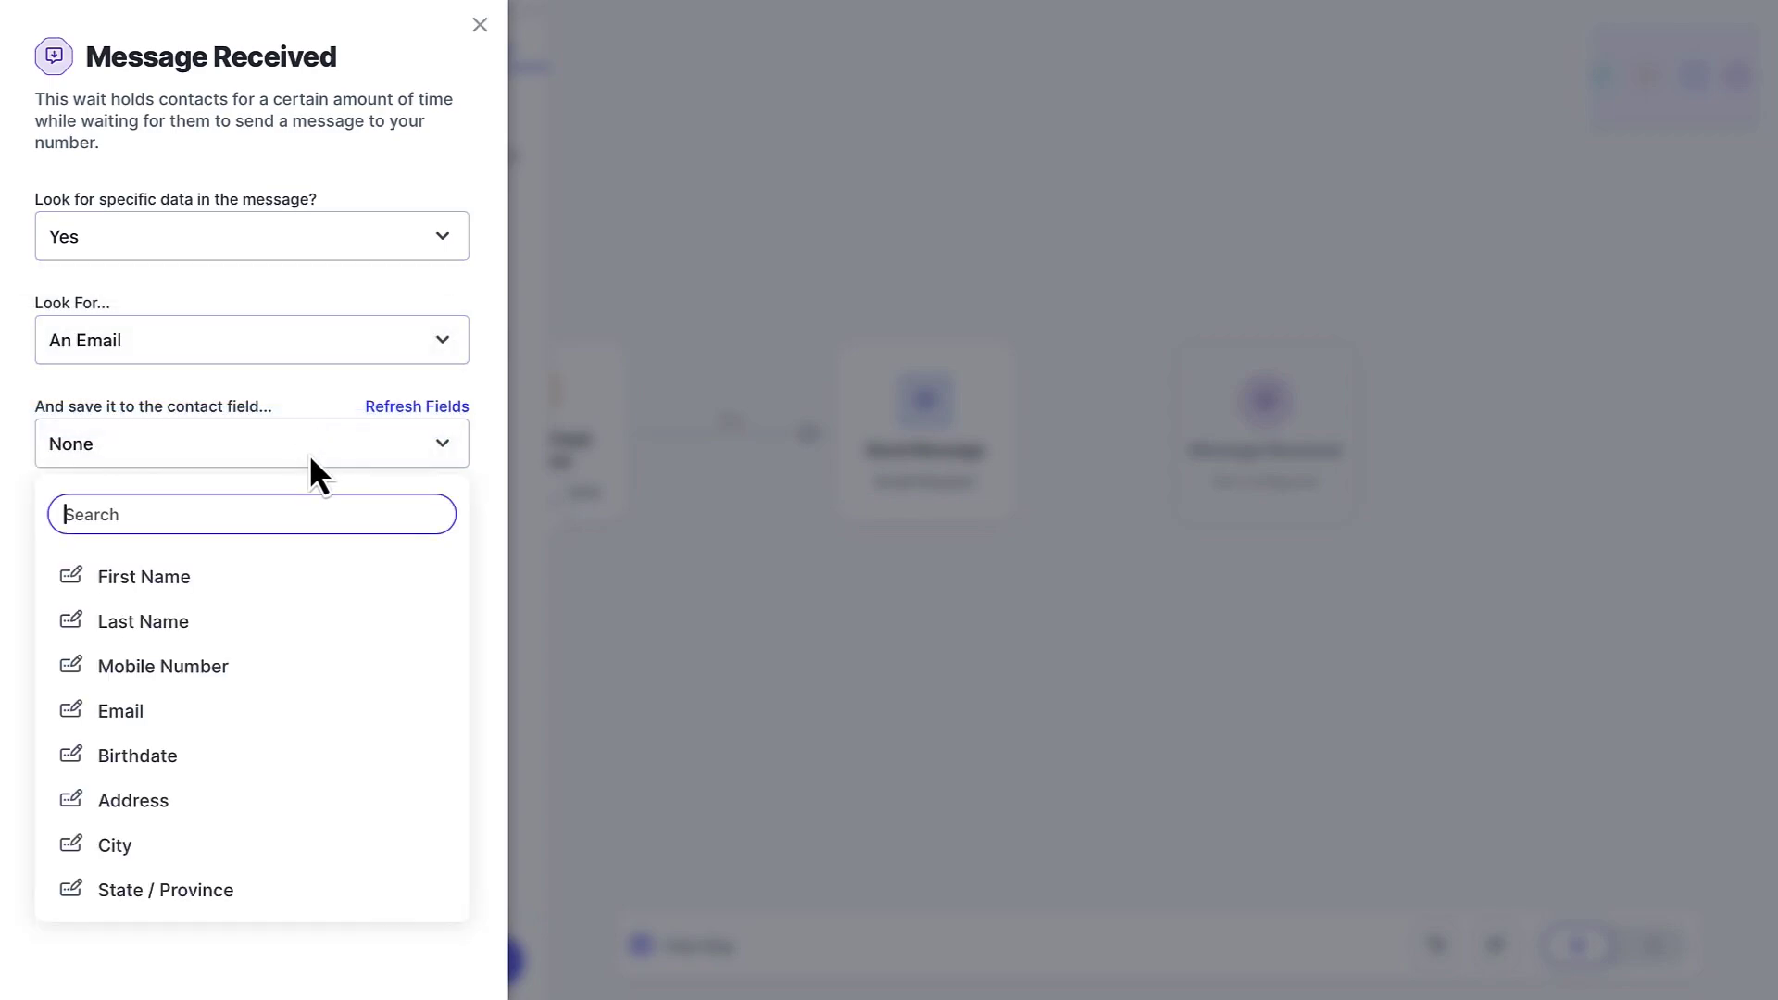
{"action": "left_click", "coordinate": [291, 696]}
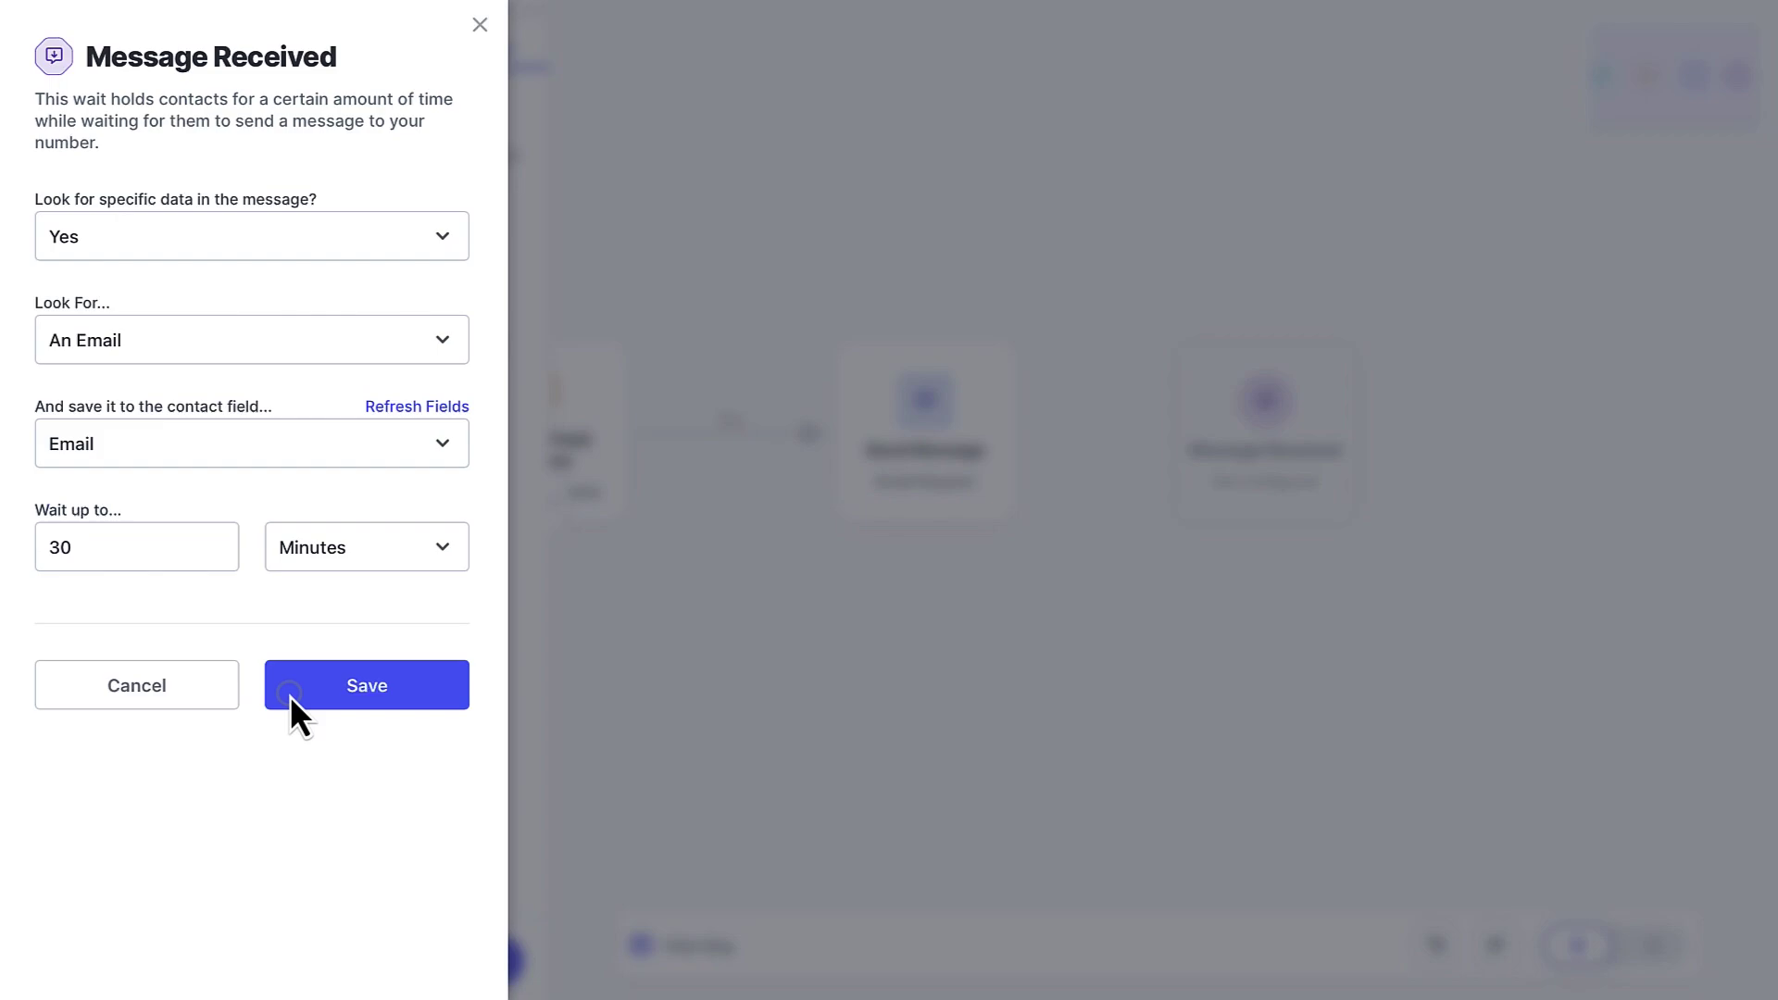
{"action": "double_click", "coordinate": [124, 537]}
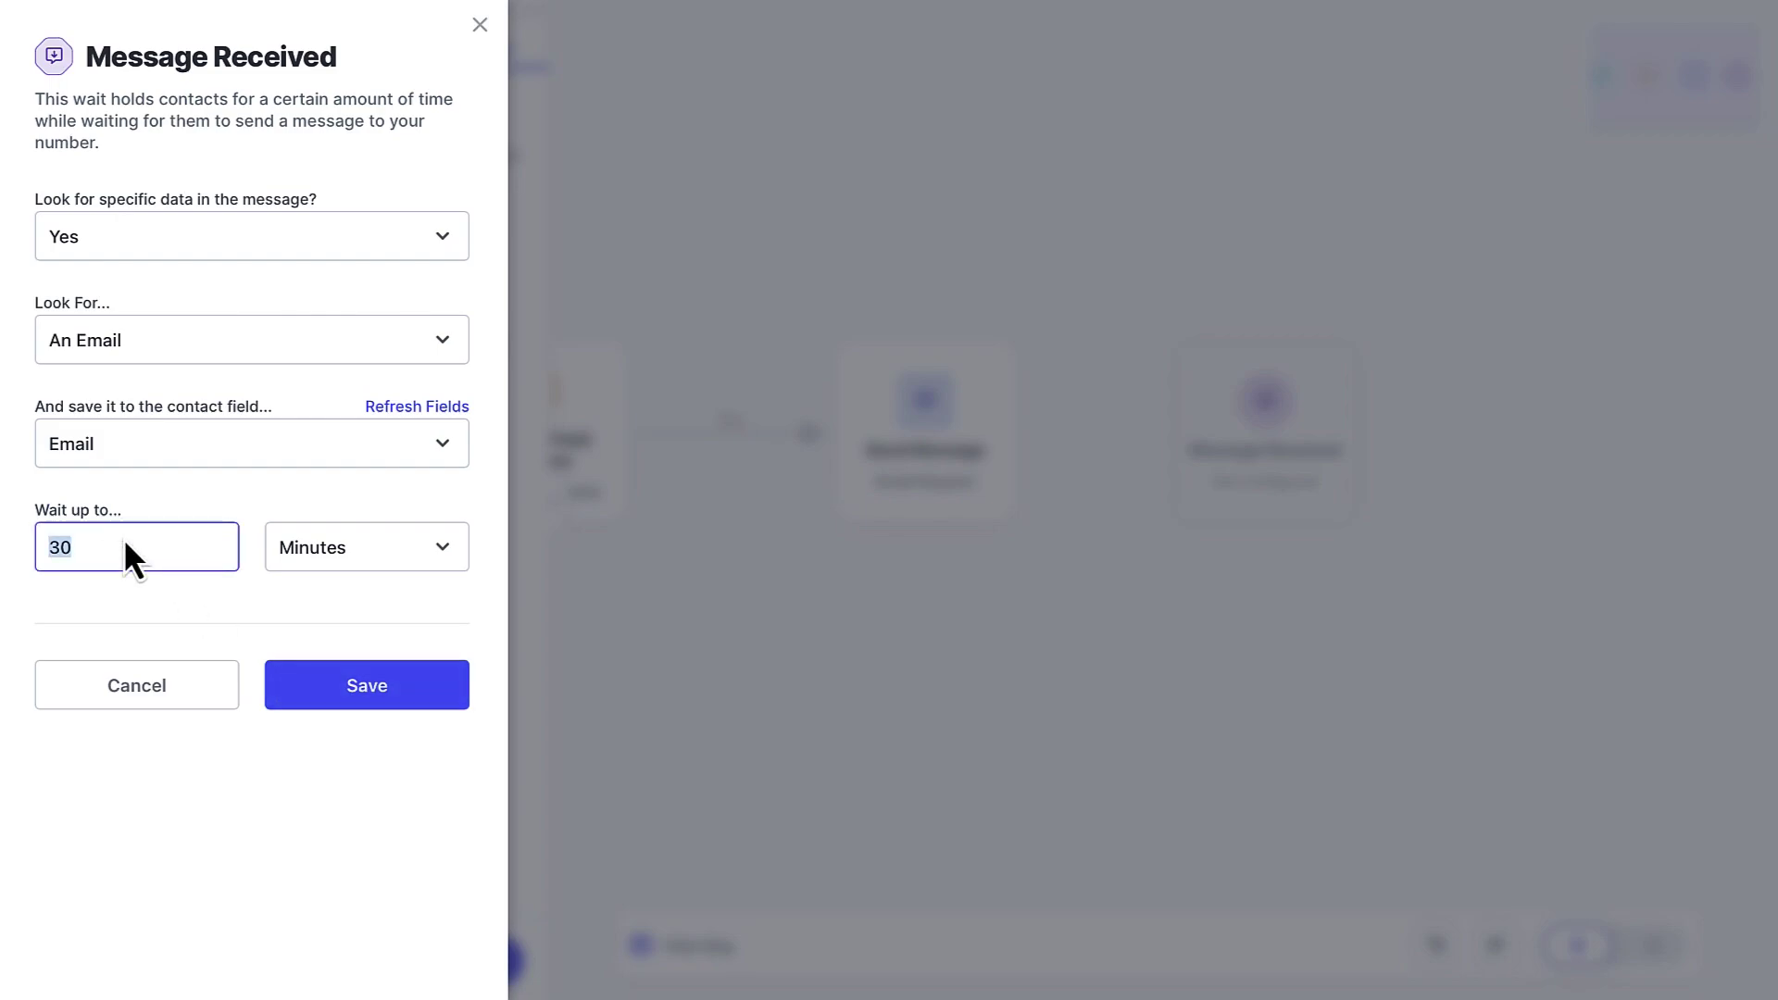
{"action": "type", "text": "1"}
{"action": "left_click", "coordinate": [317, 542]}
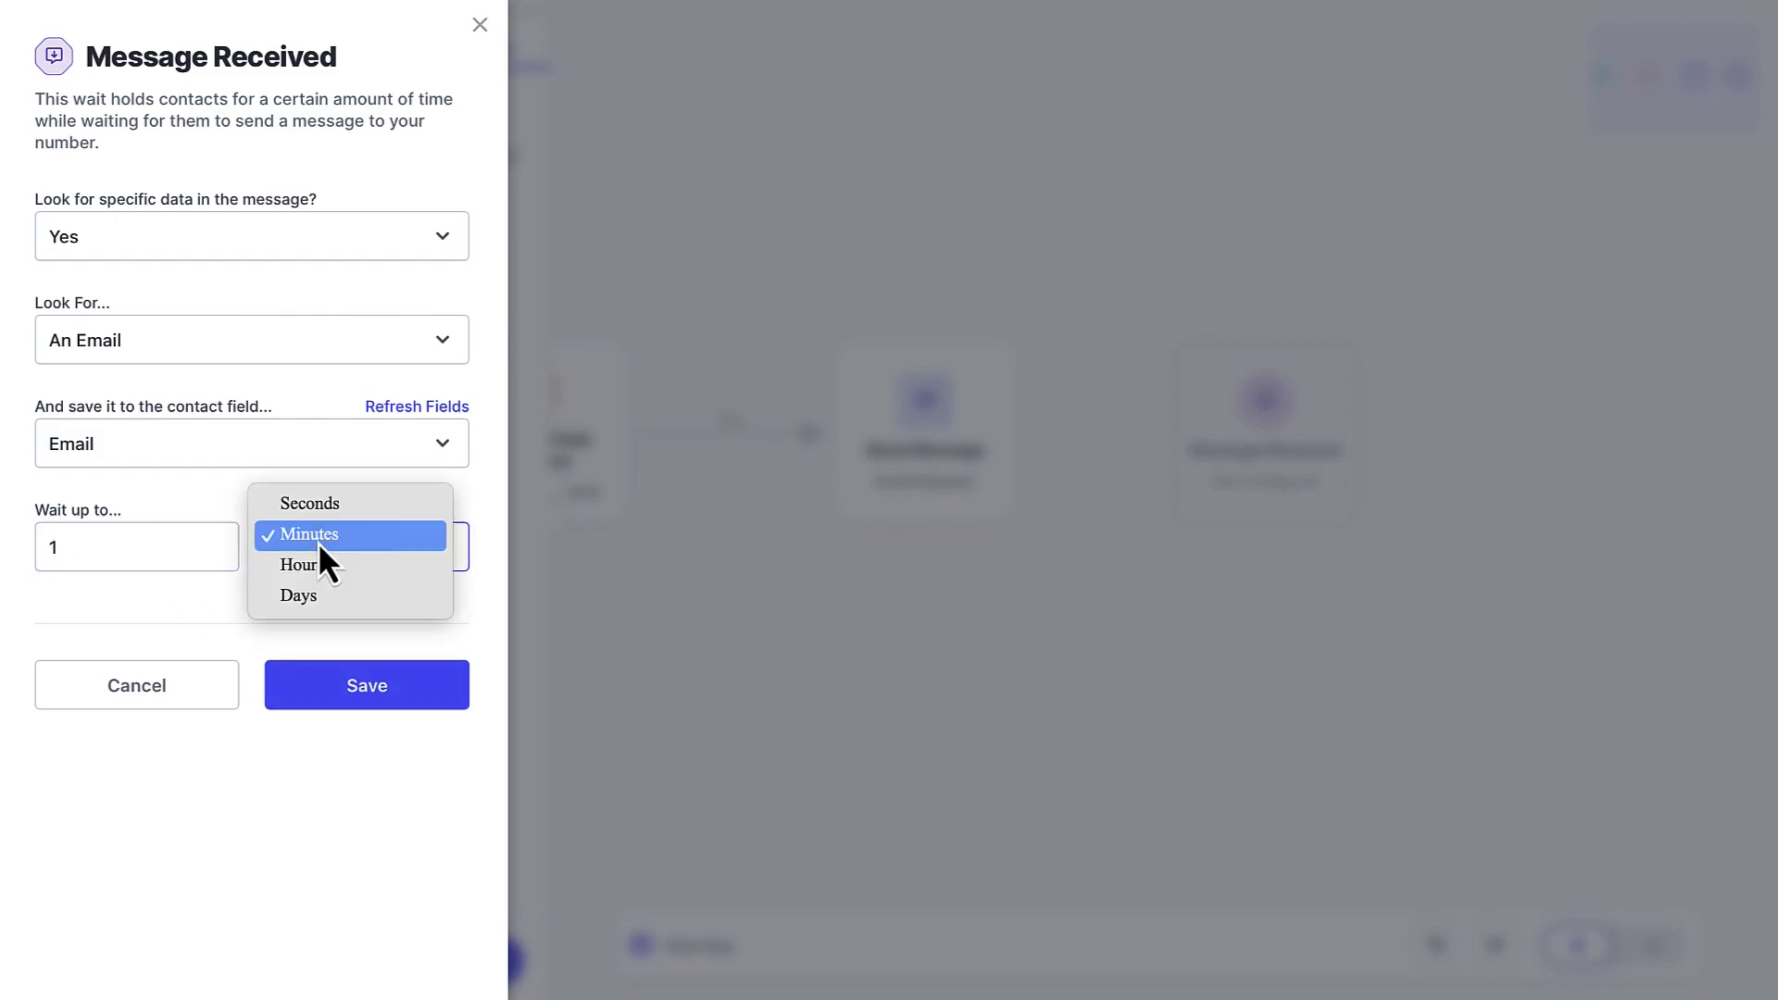
{"action": "left_click", "coordinate": [327, 598]}
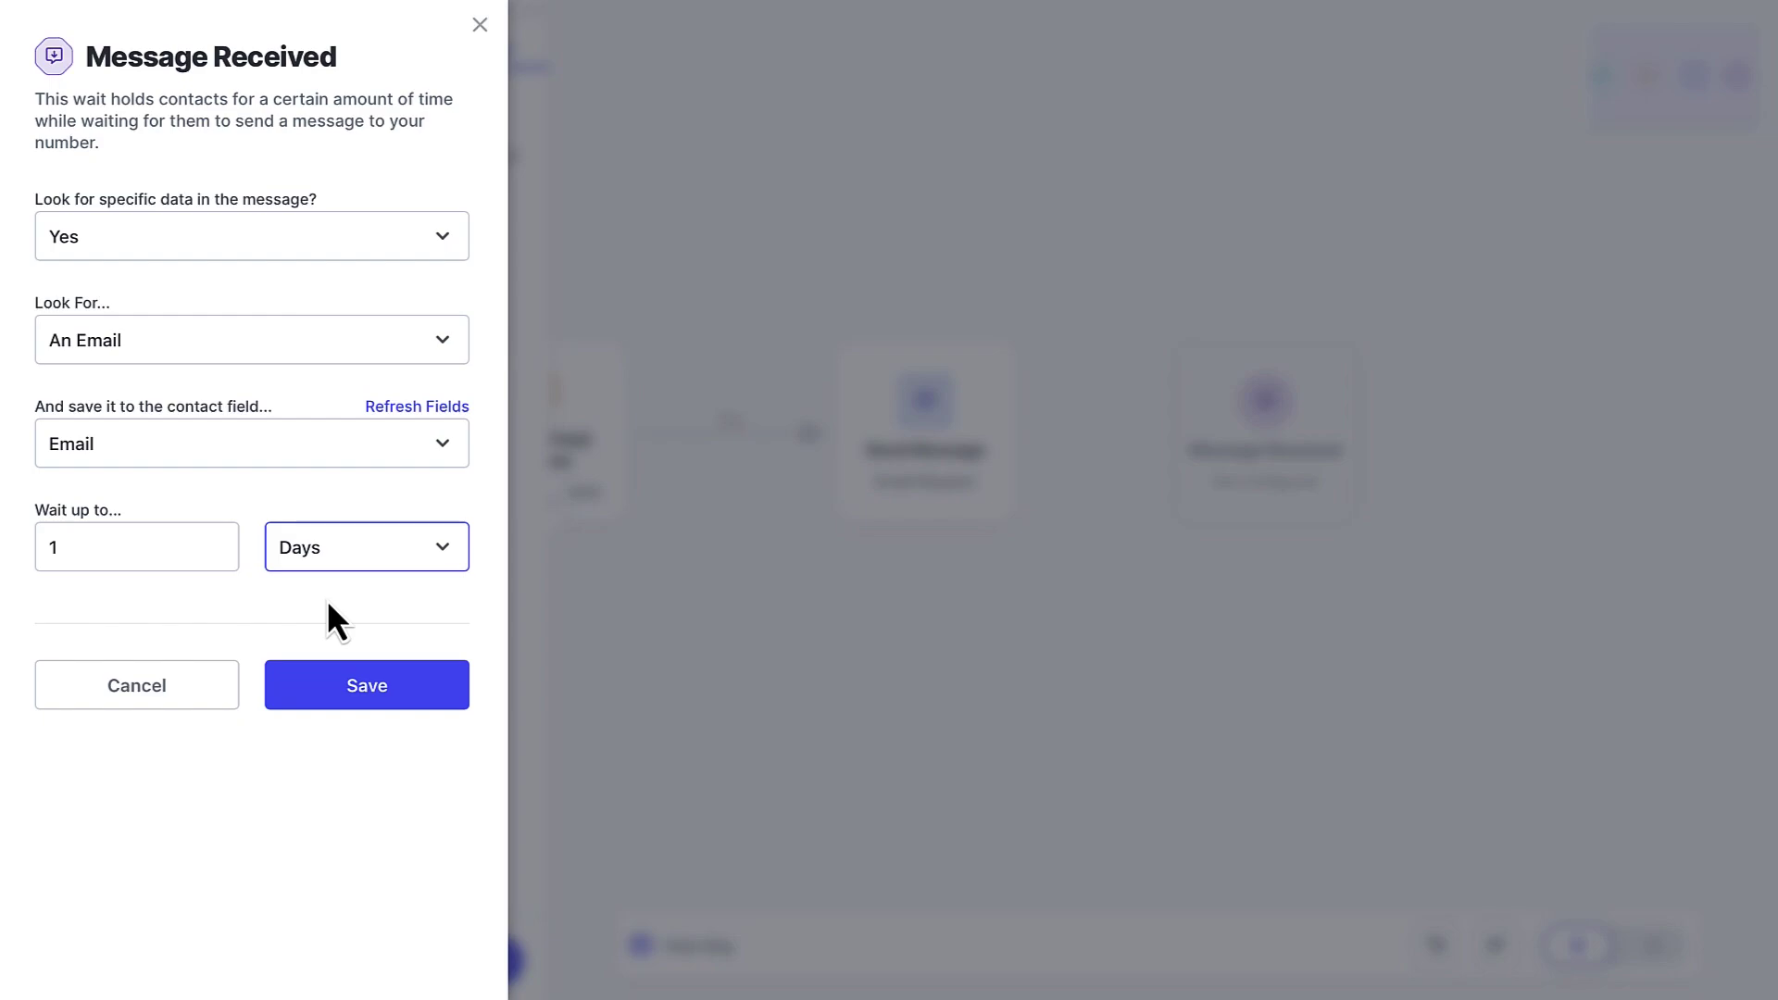
Save the wait, then connect Email Request's Message Sent outcome to the Message Received wait.
{"action": "left_click", "coordinate": [450, 690]}
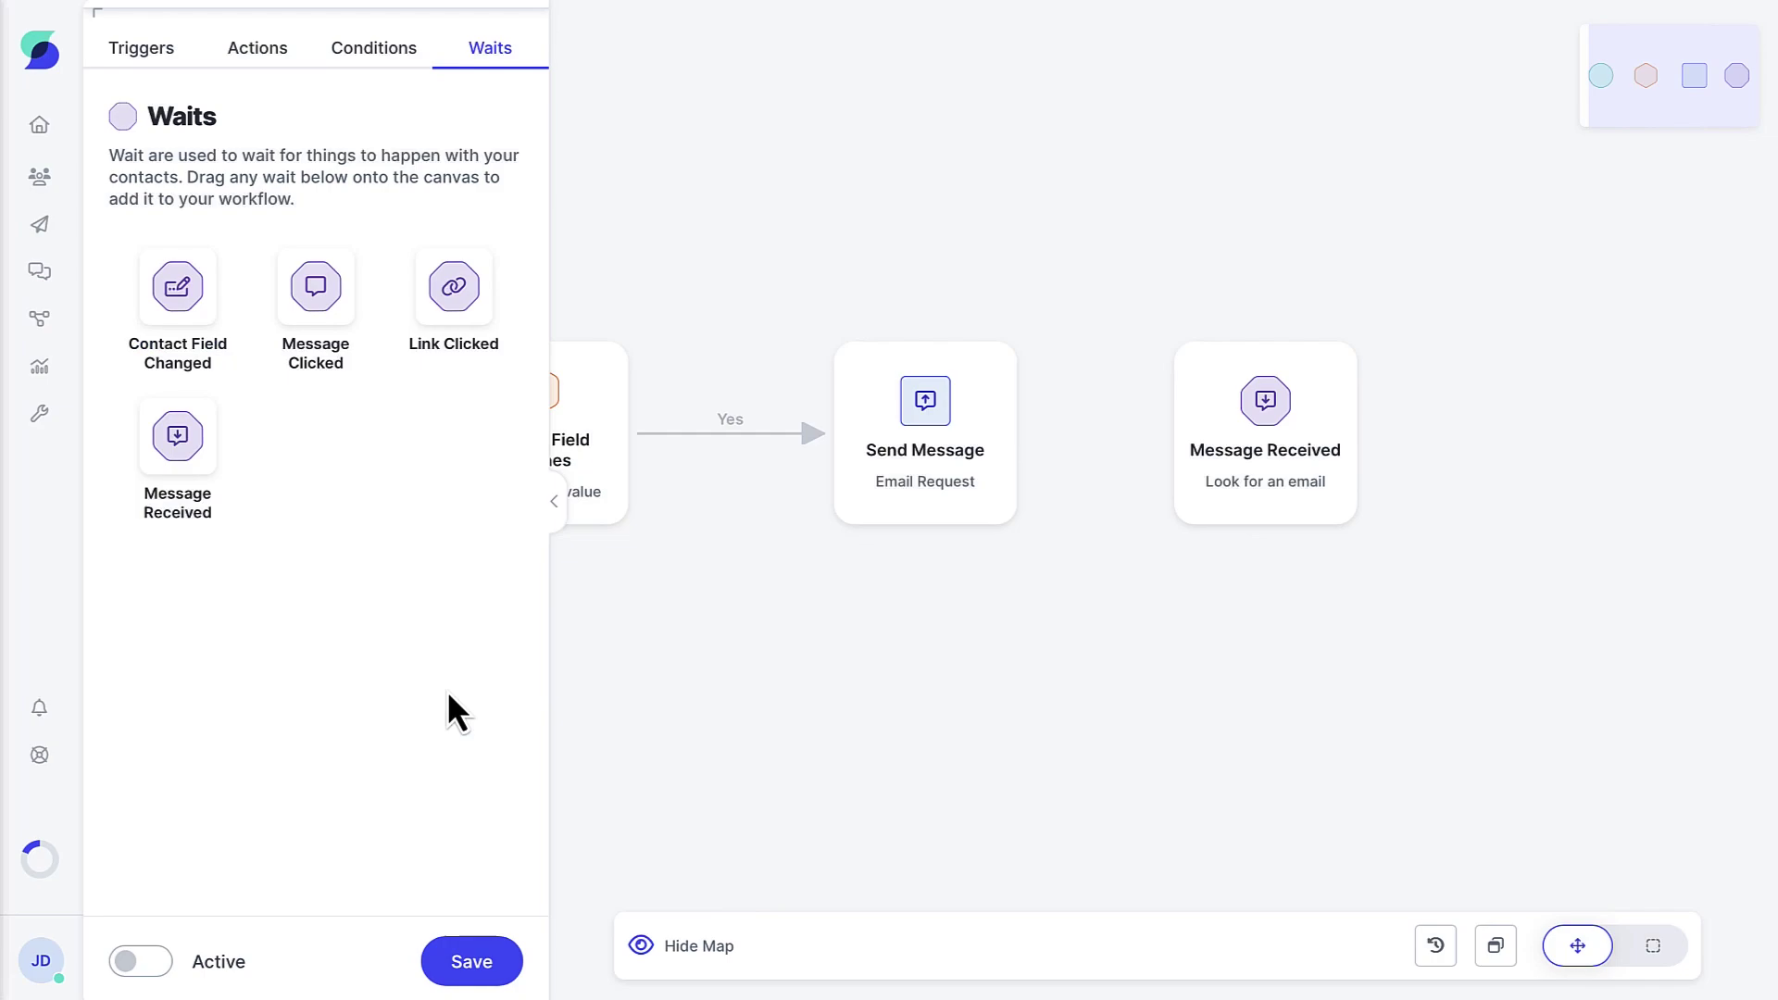
{"action": "left_click_drag", "start_coordinate": [1314, 650], "coordinate": [1117, 646]}
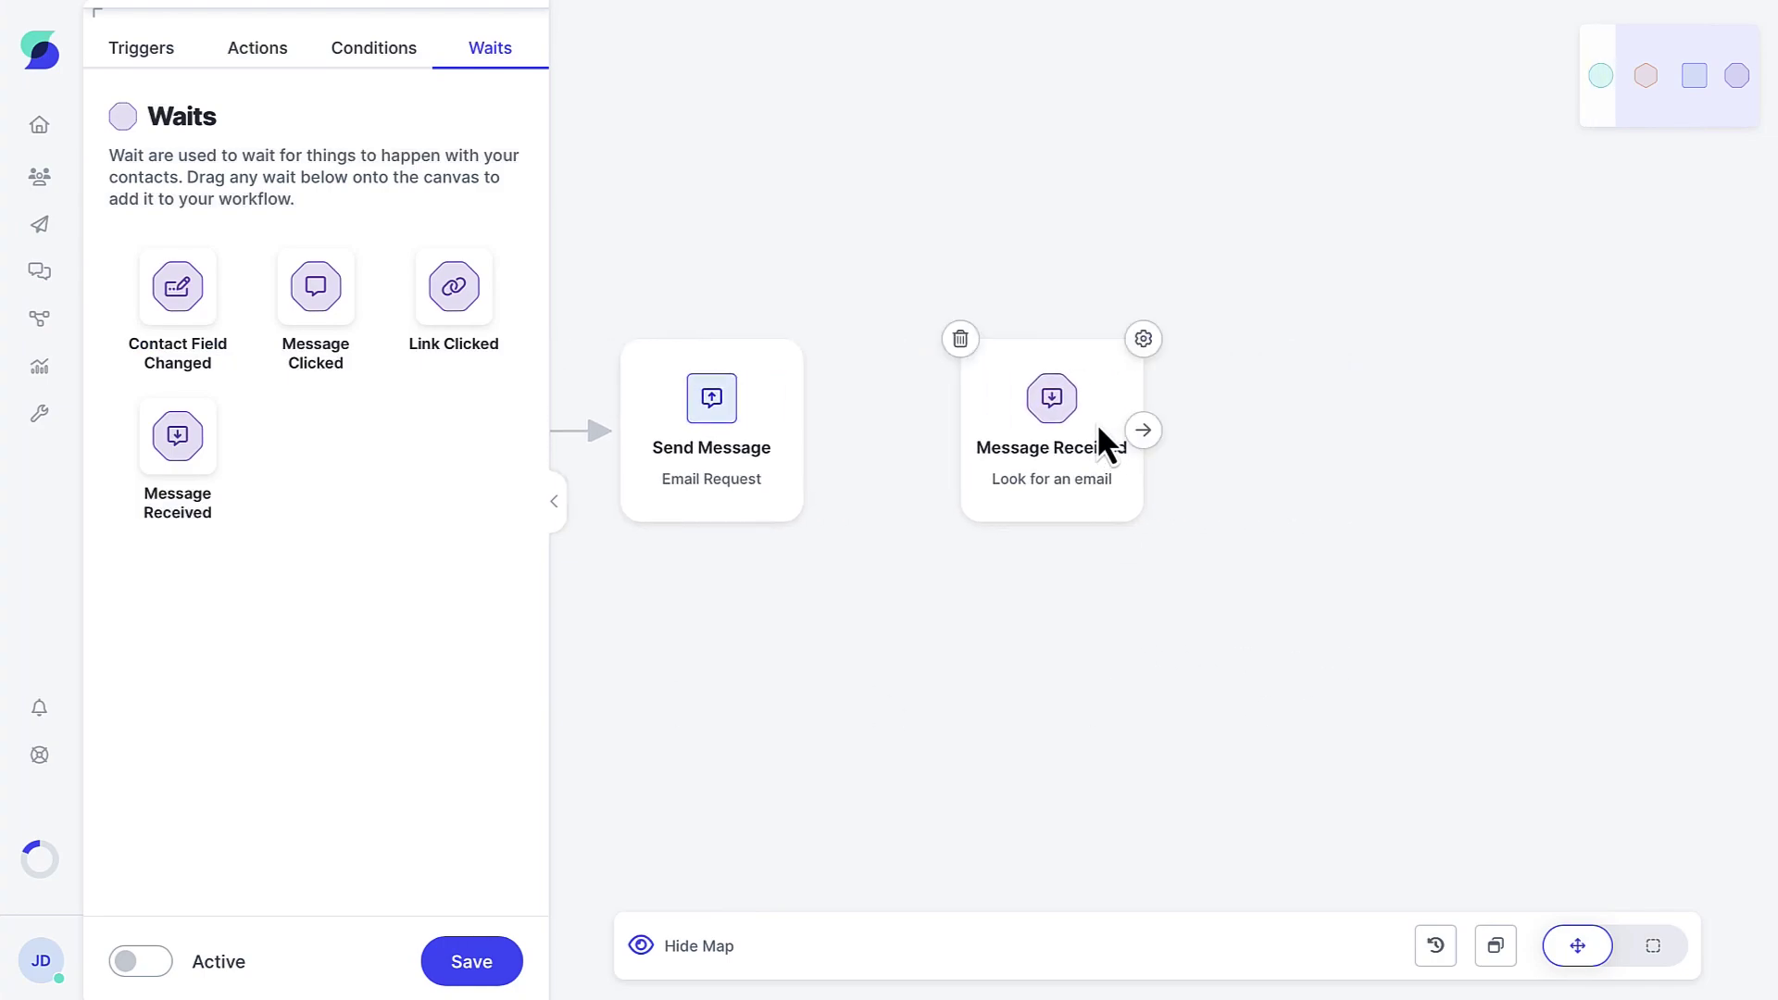
{"action": "left_click_drag", "start_coordinate": [1097, 423], "coordinate": [1193, 423]}
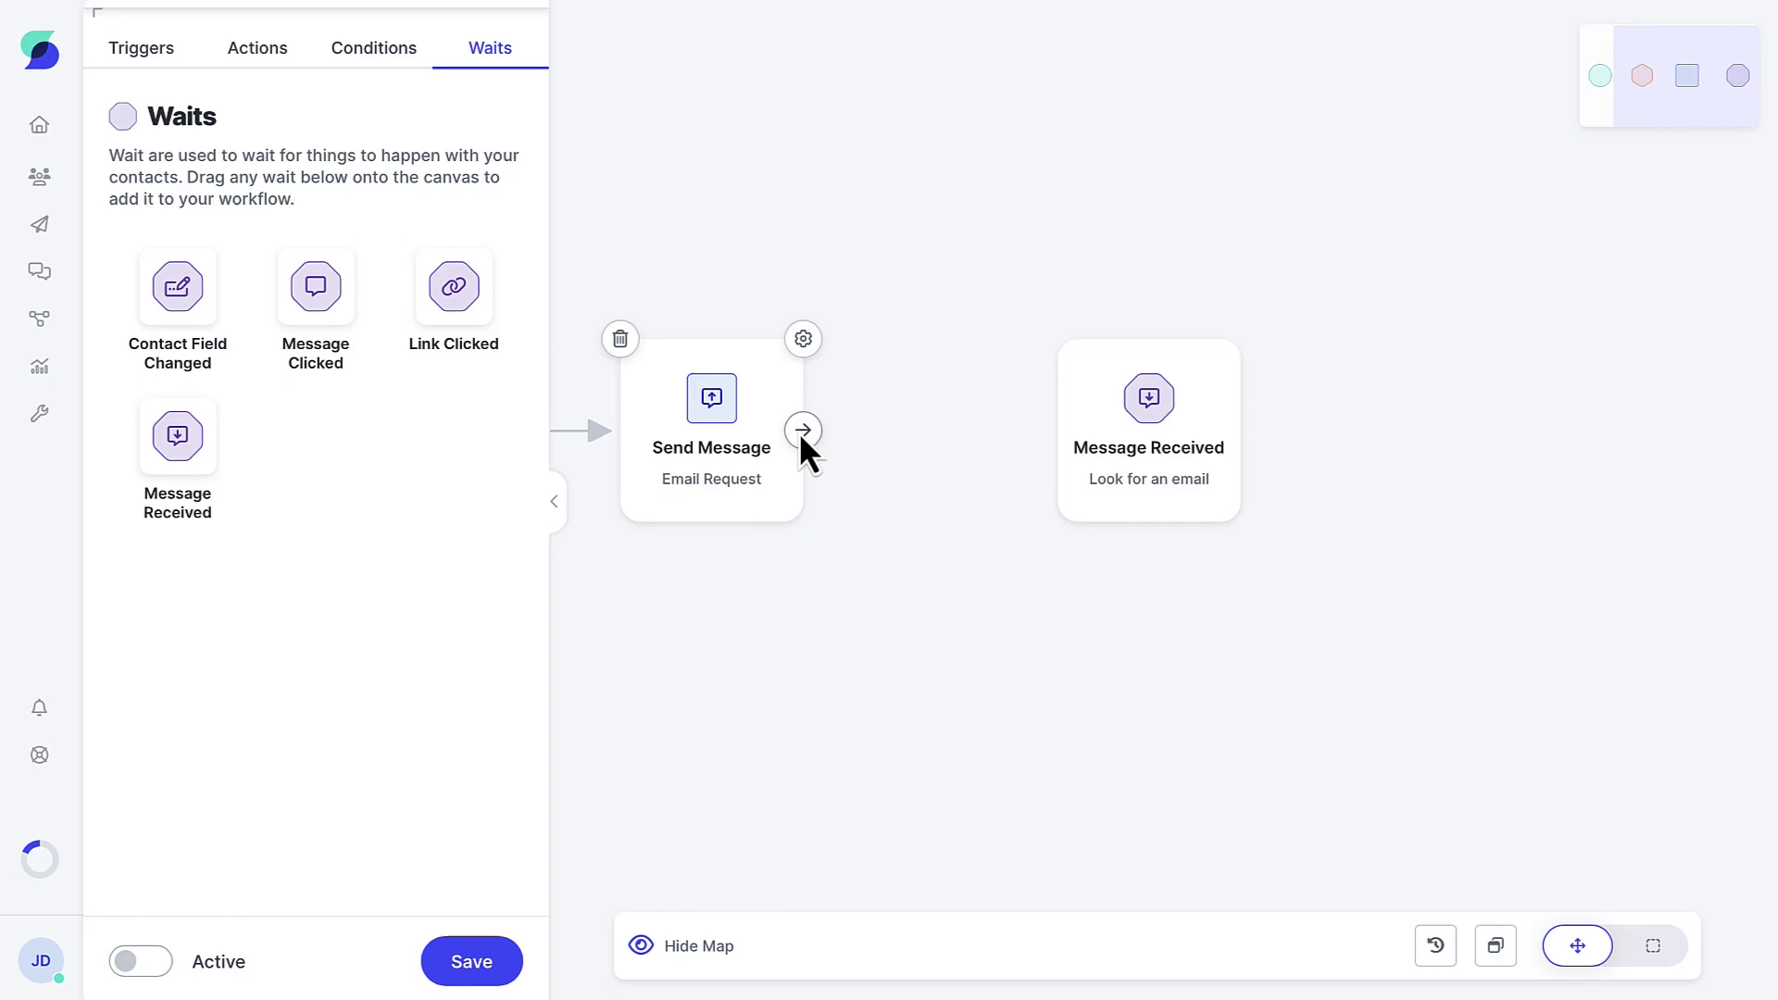
{"action": "left_click", "coordinate": [802, 431]}
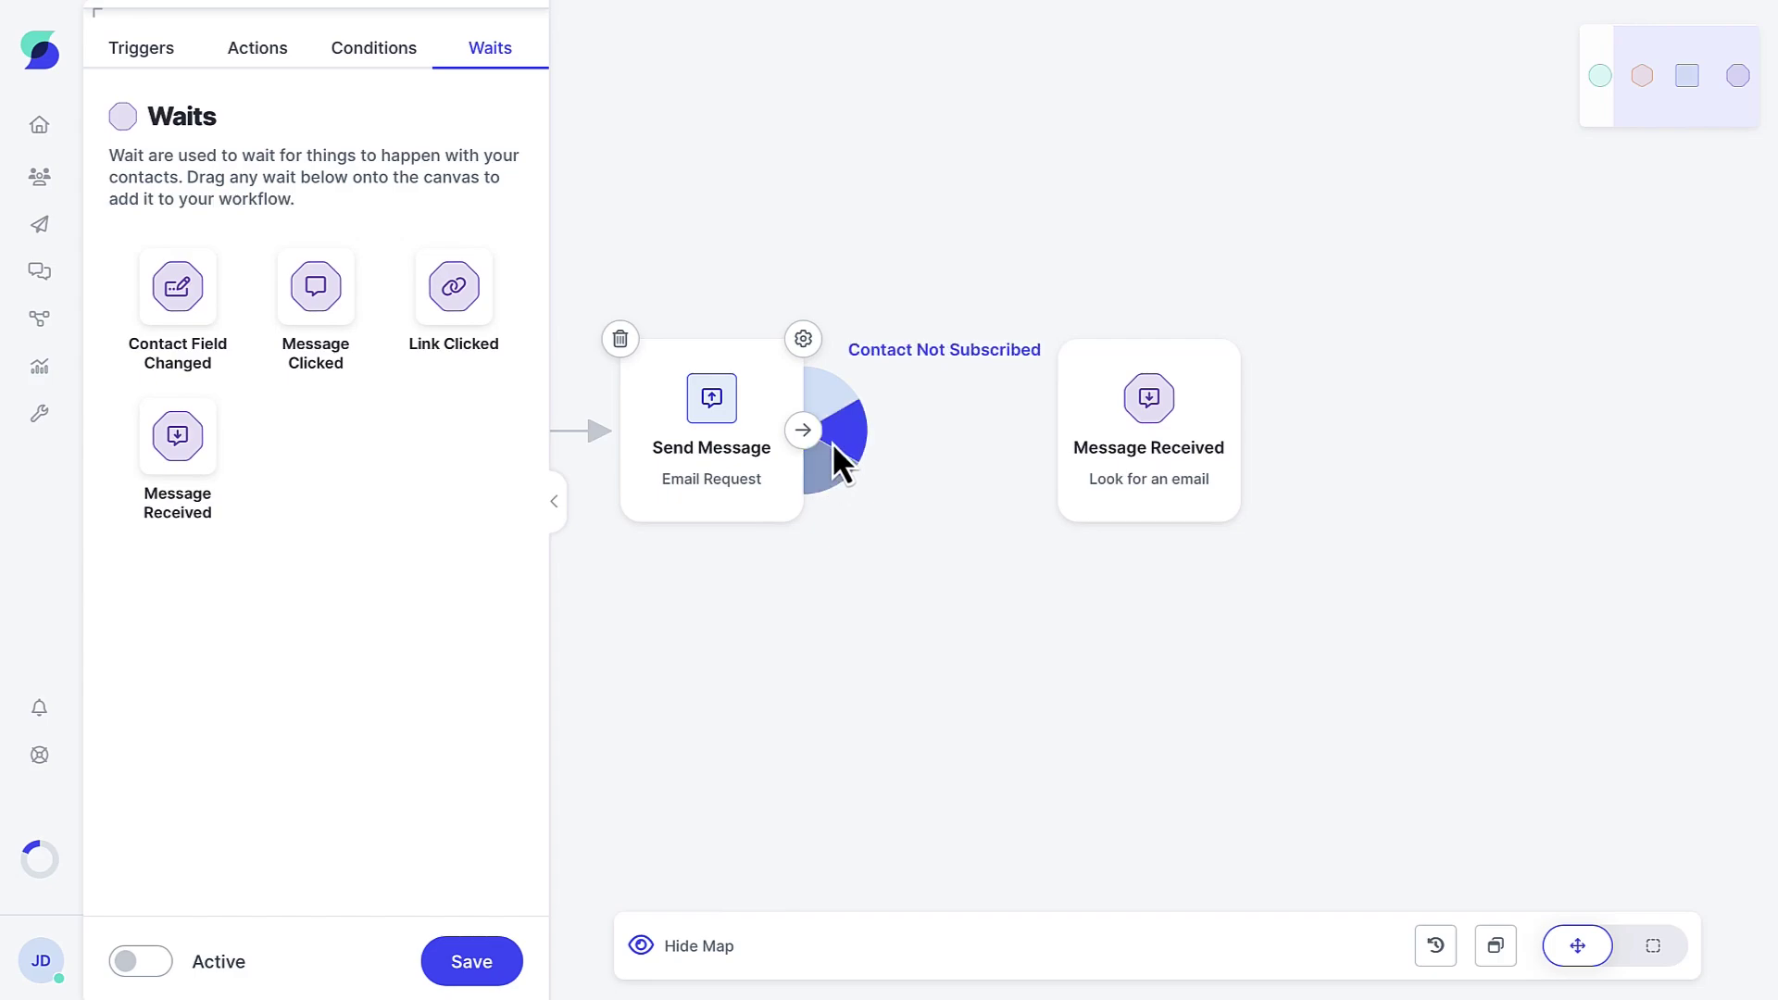
{"action": "left_click_drag", "start_coordinate": [831, 417], "coordinate": [1055, 447]}
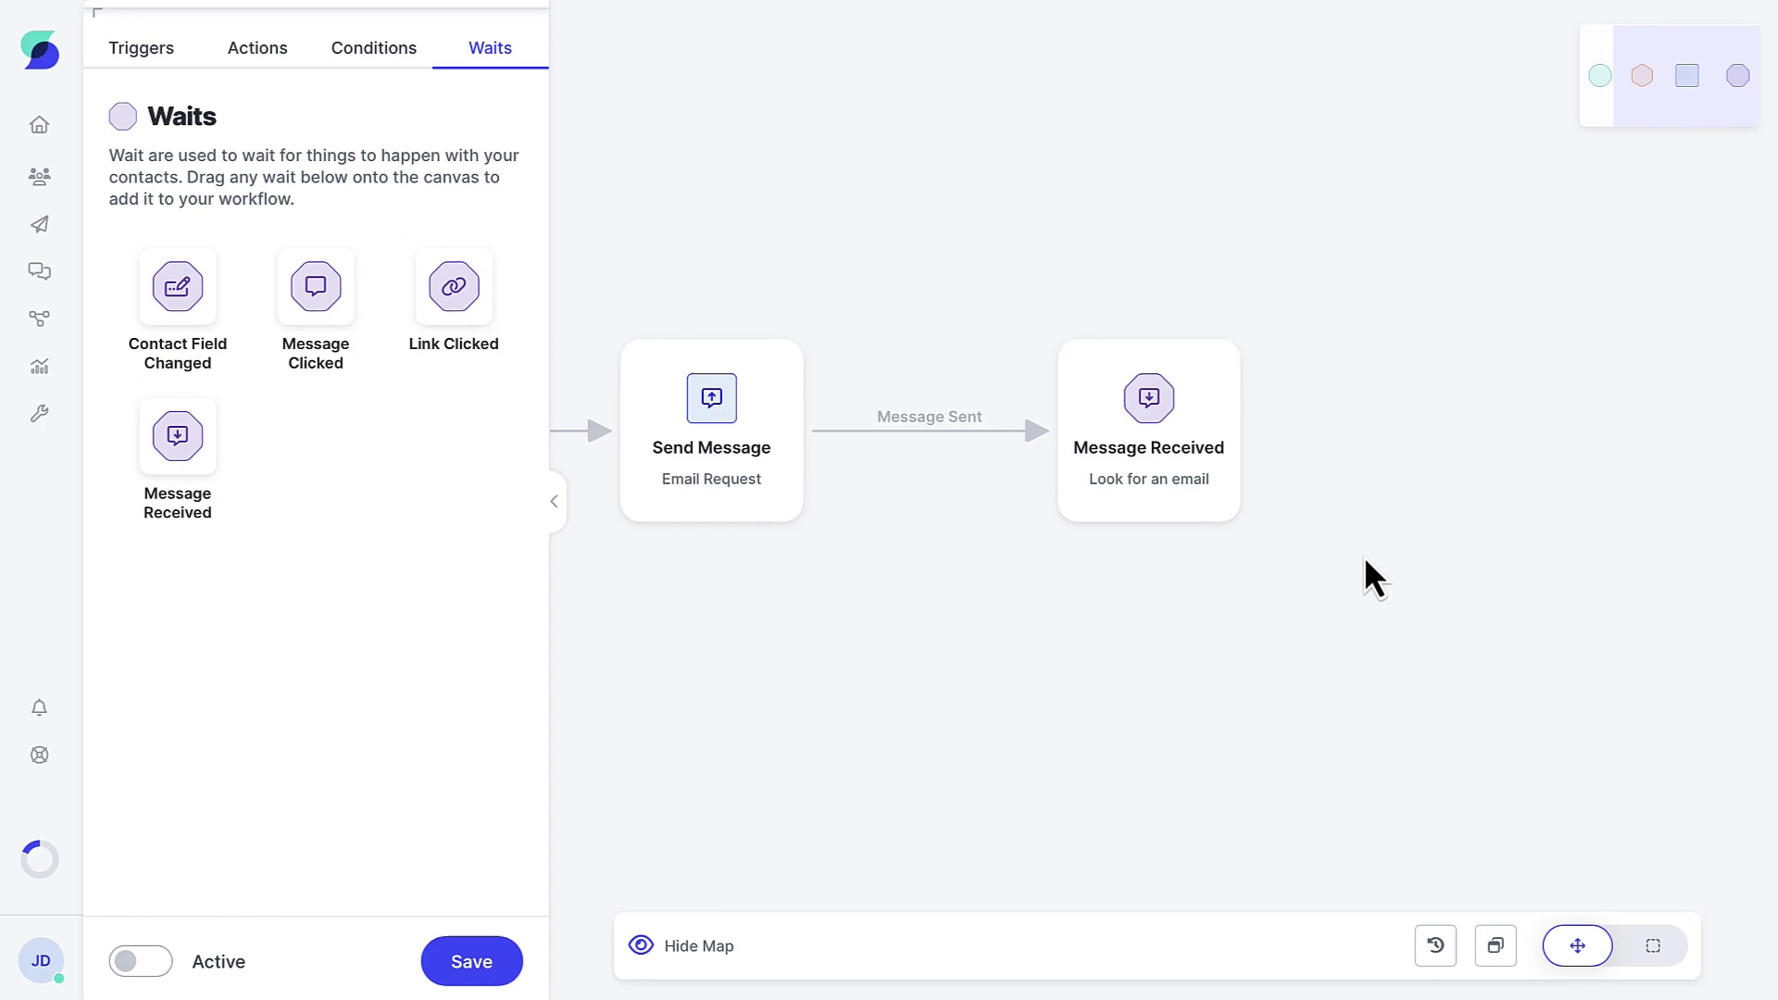
{"action": "left_click_drag", "start_coordinate": [1413, 544], "coordinate": [1024, 541]}
{"action": "mouse_move", "coordinate": [1148, 430]}
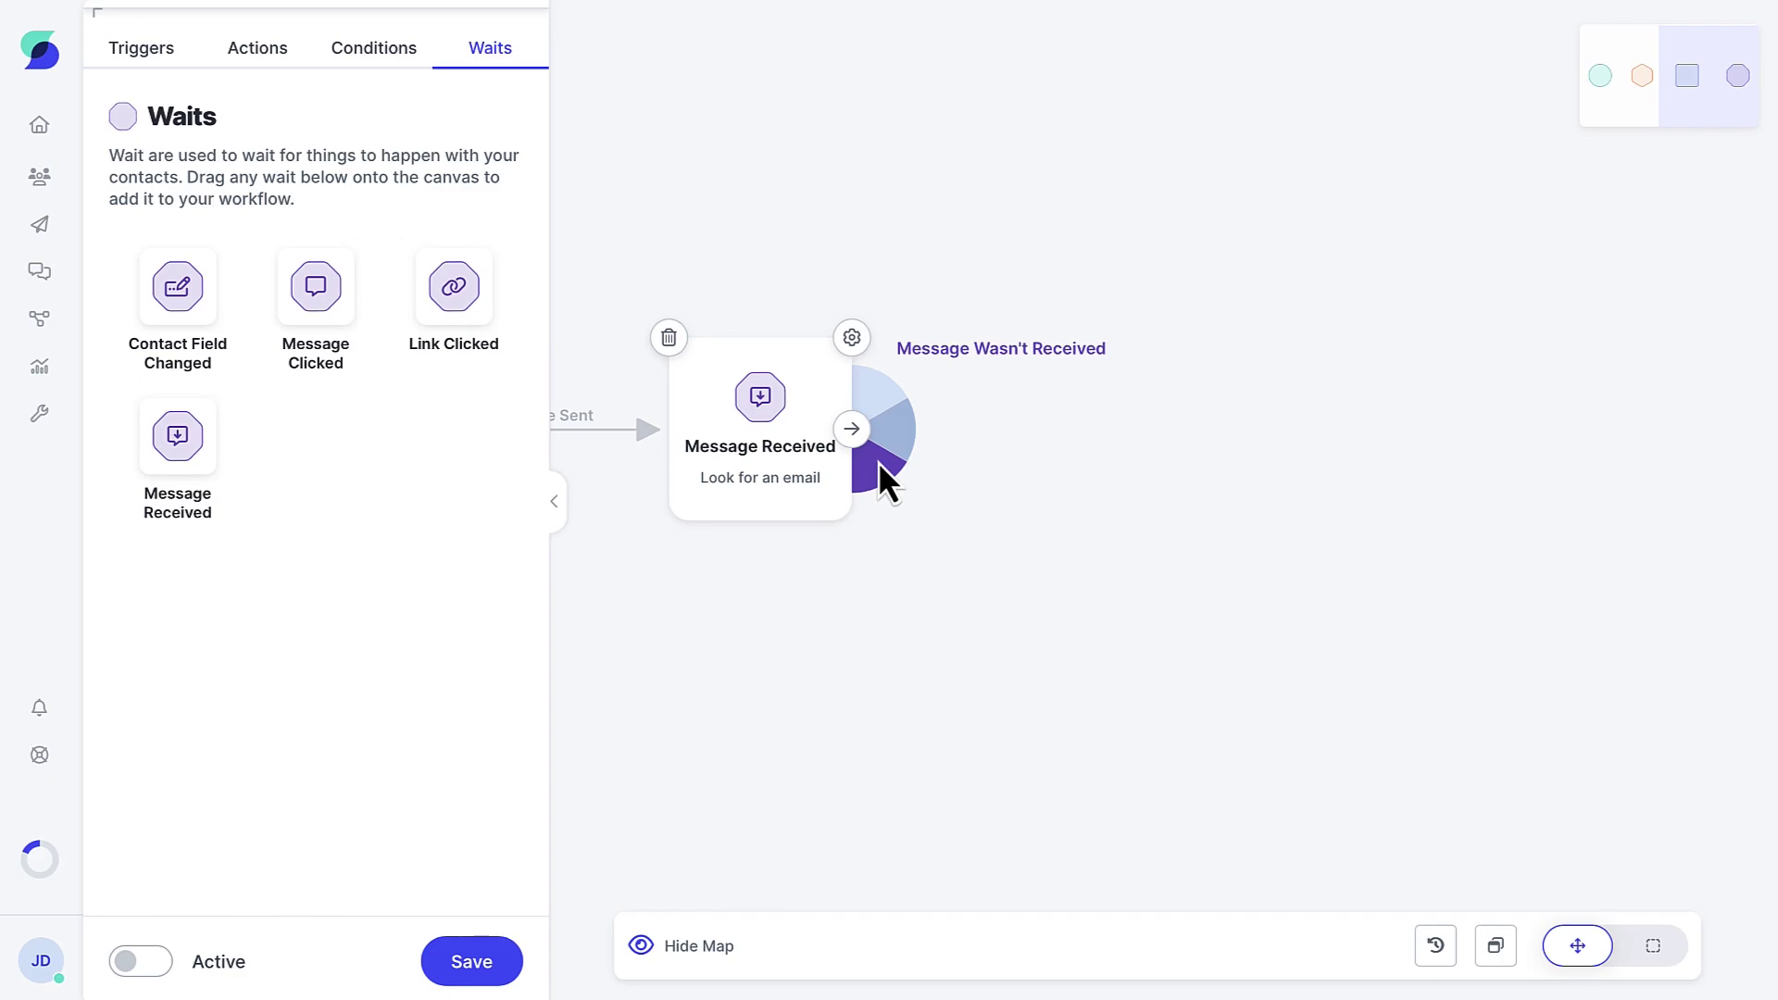
{"action": "left_click", "coordinate": [879, 464]}
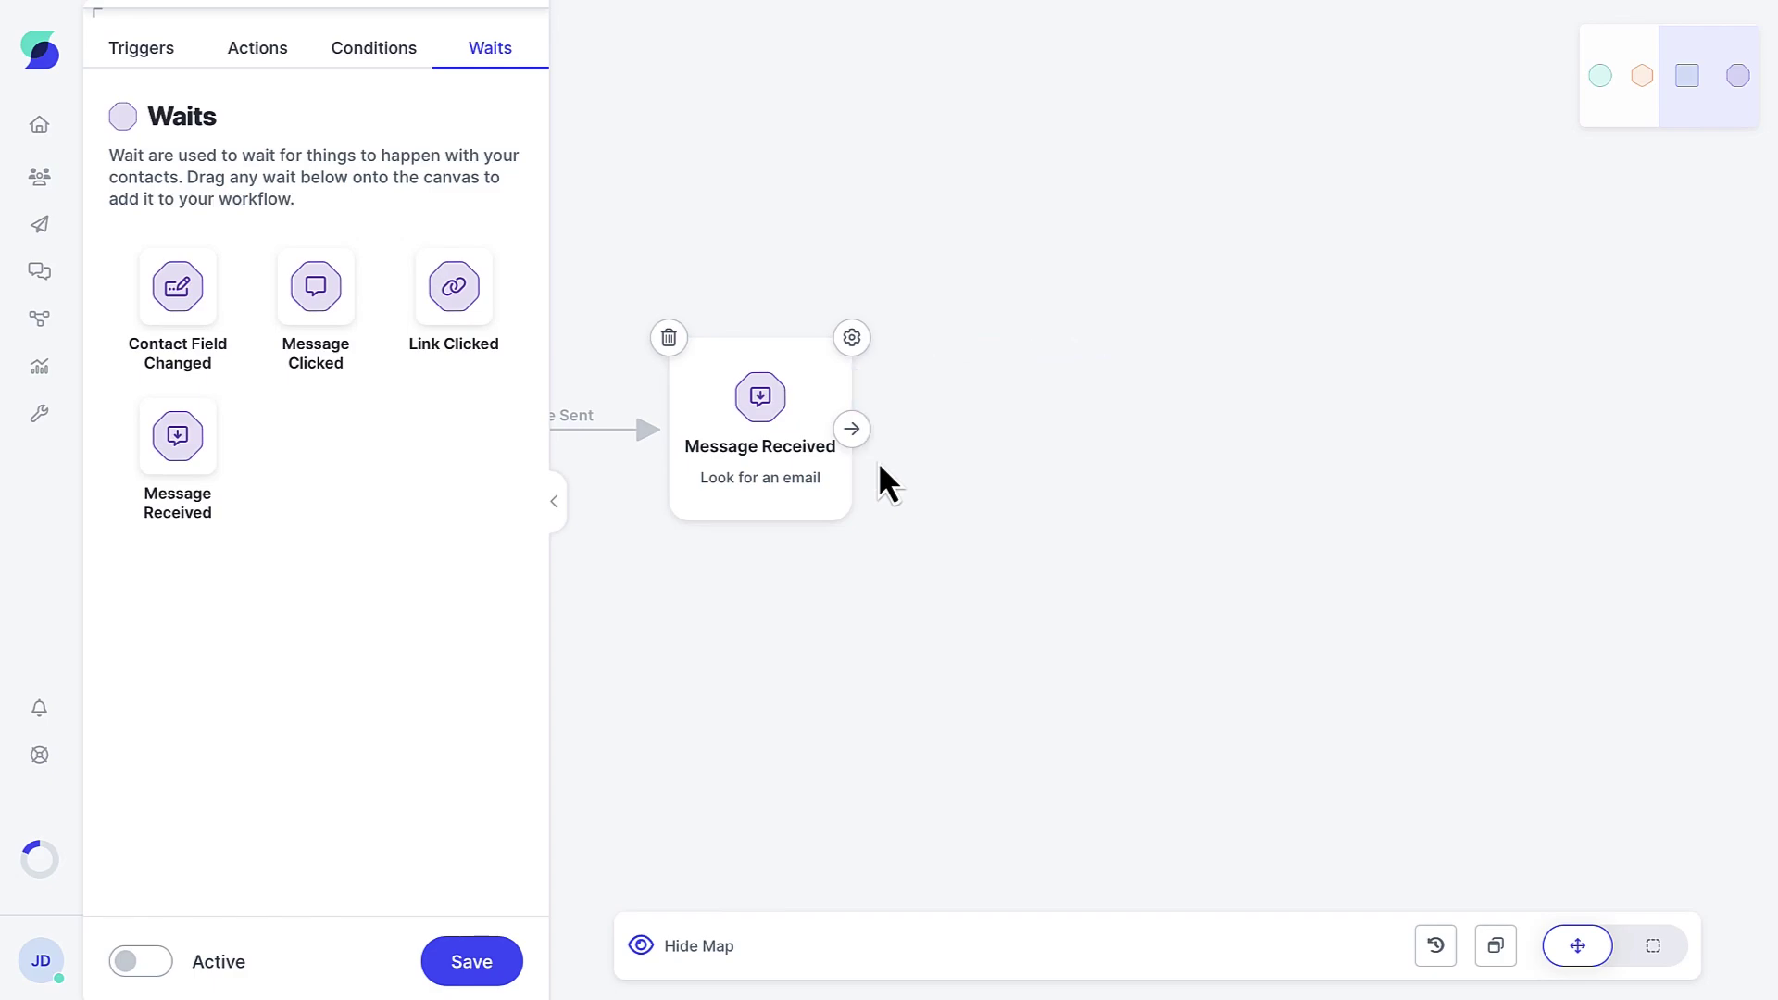
Add a 'Thanks' message: 'Thanks! Keep an eye out for an offer heading your way!'.
{"action": "left_click", "coordinate": [234, 61]}
{"action": "left_click_drag", "start_coordinate": [177, 307], "coordinate": [1209, 258]}
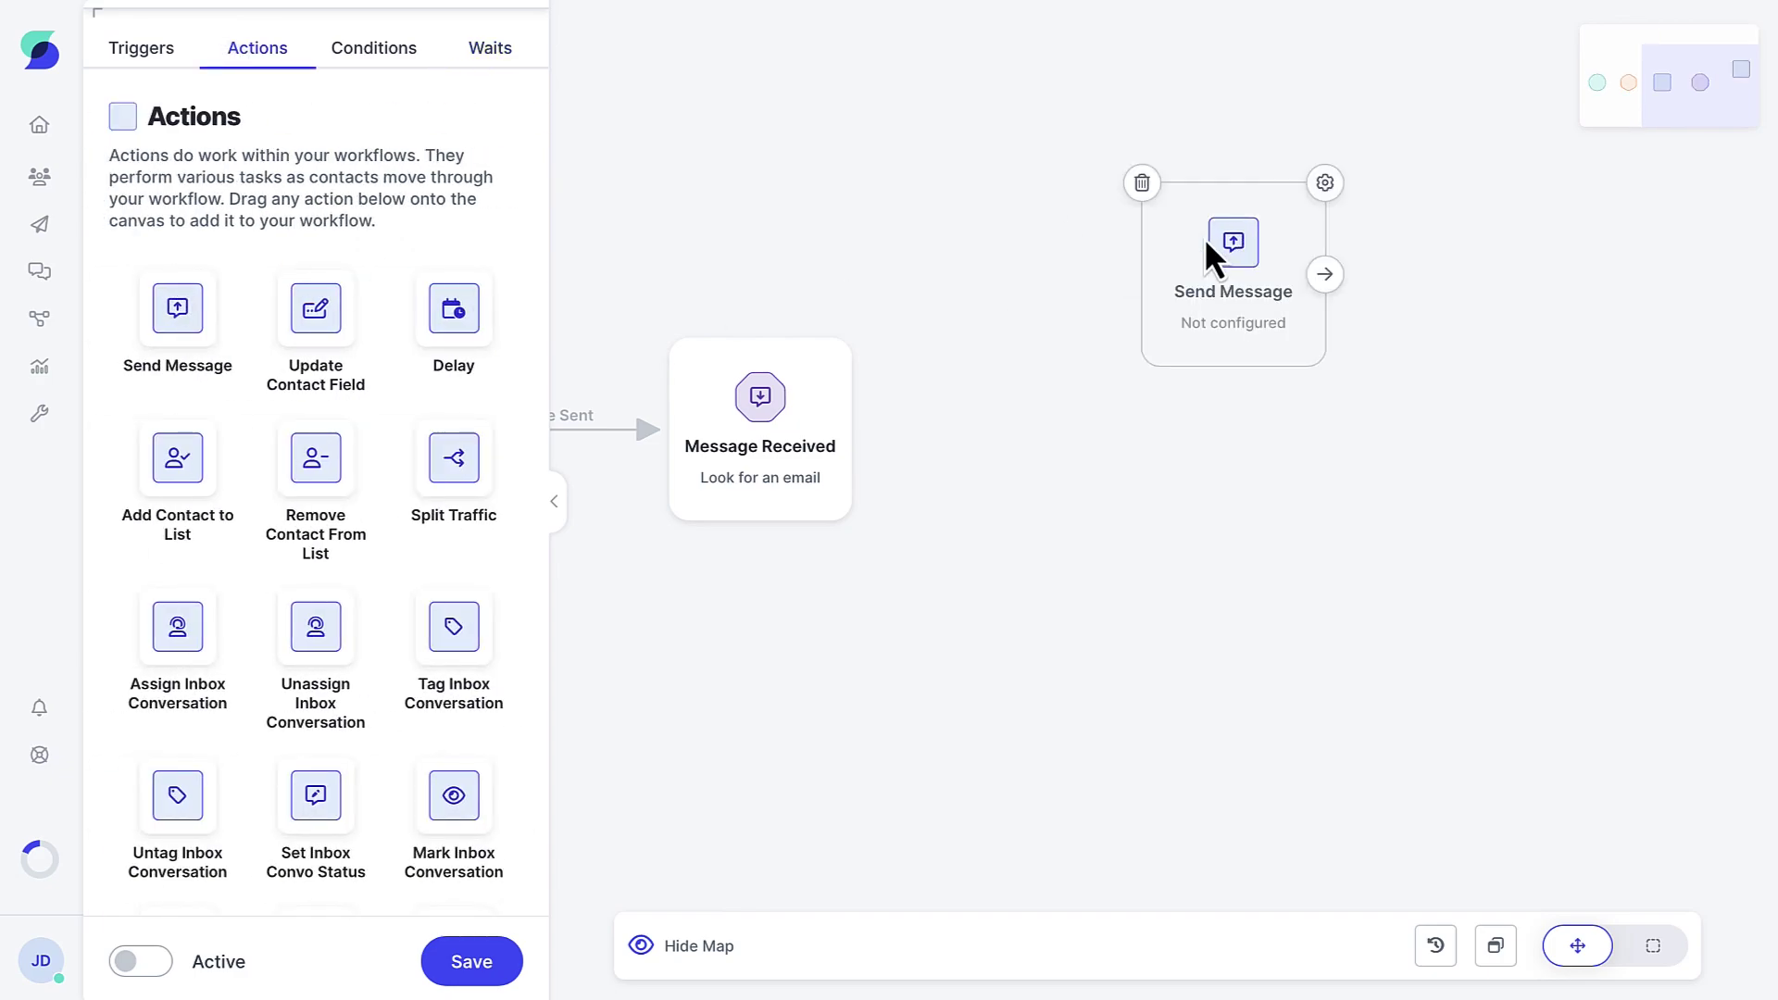
{"action": "left_click", "coordinate": [1264, 155]}
{"action": "left_click", "coordinate": [224, 203]}
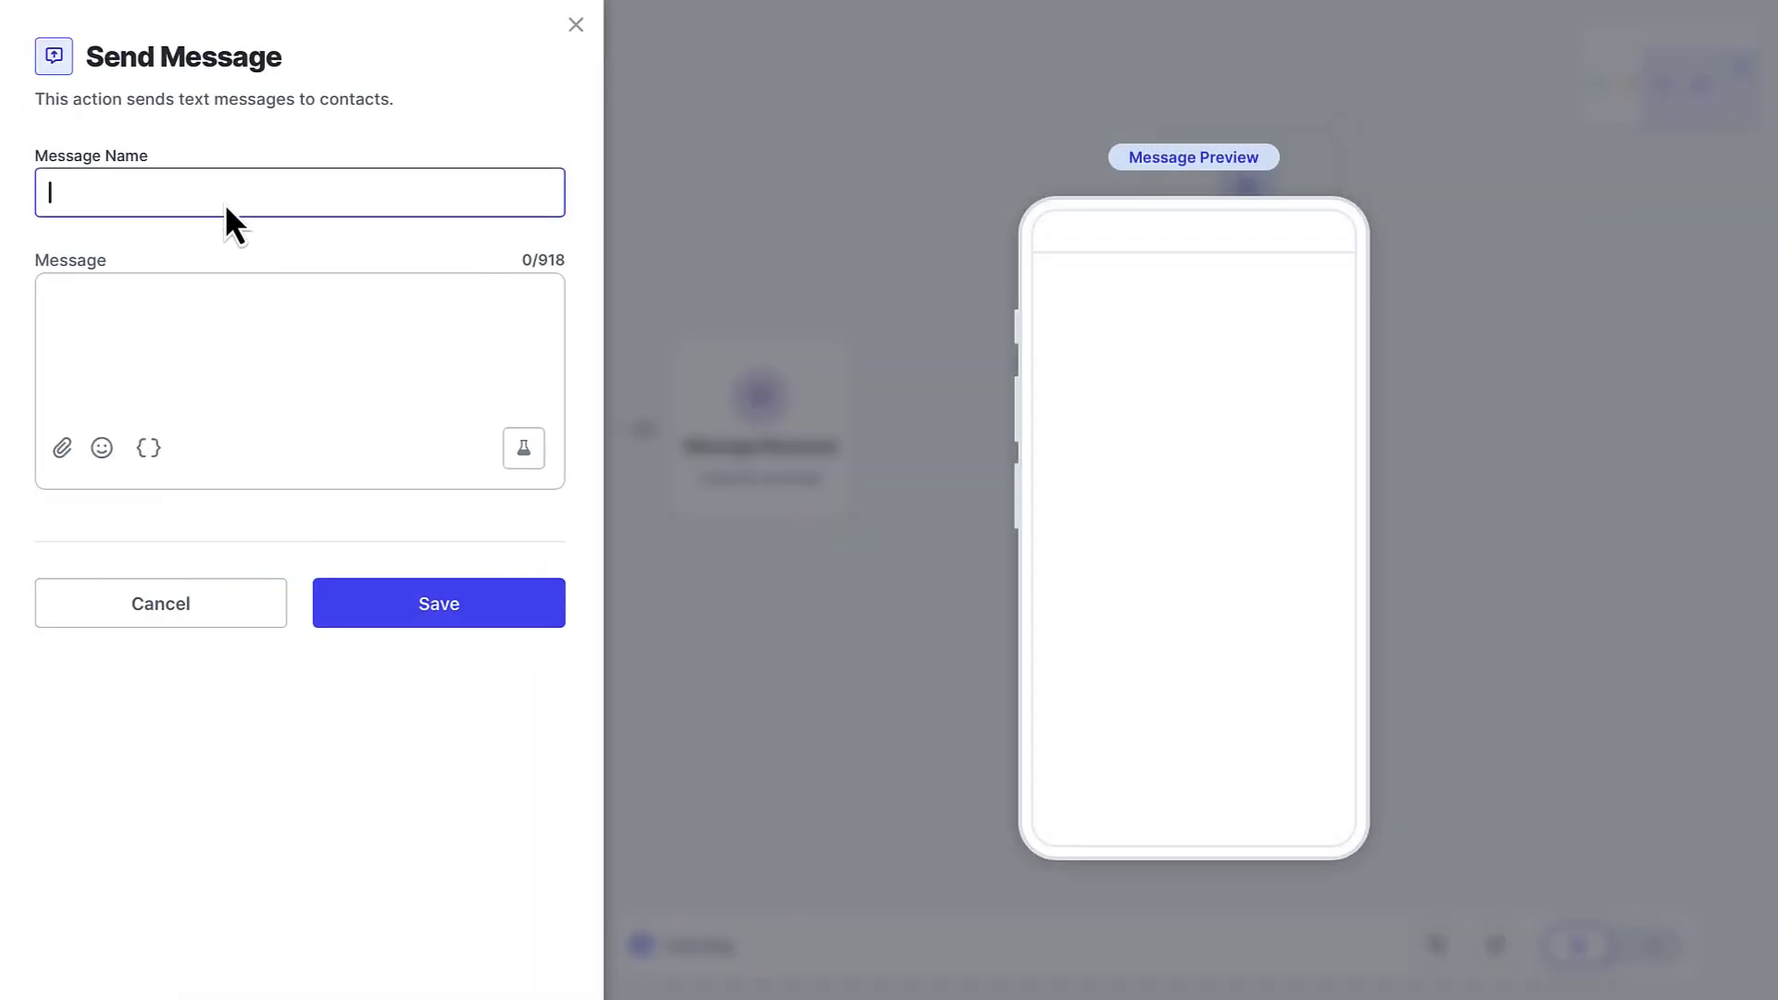
{"action": "type", "text": "Thanks"}
{"action": "key", "text": "Tab"}
{"action": "type", "text": "Thanks! Keep an eye out for an o"}
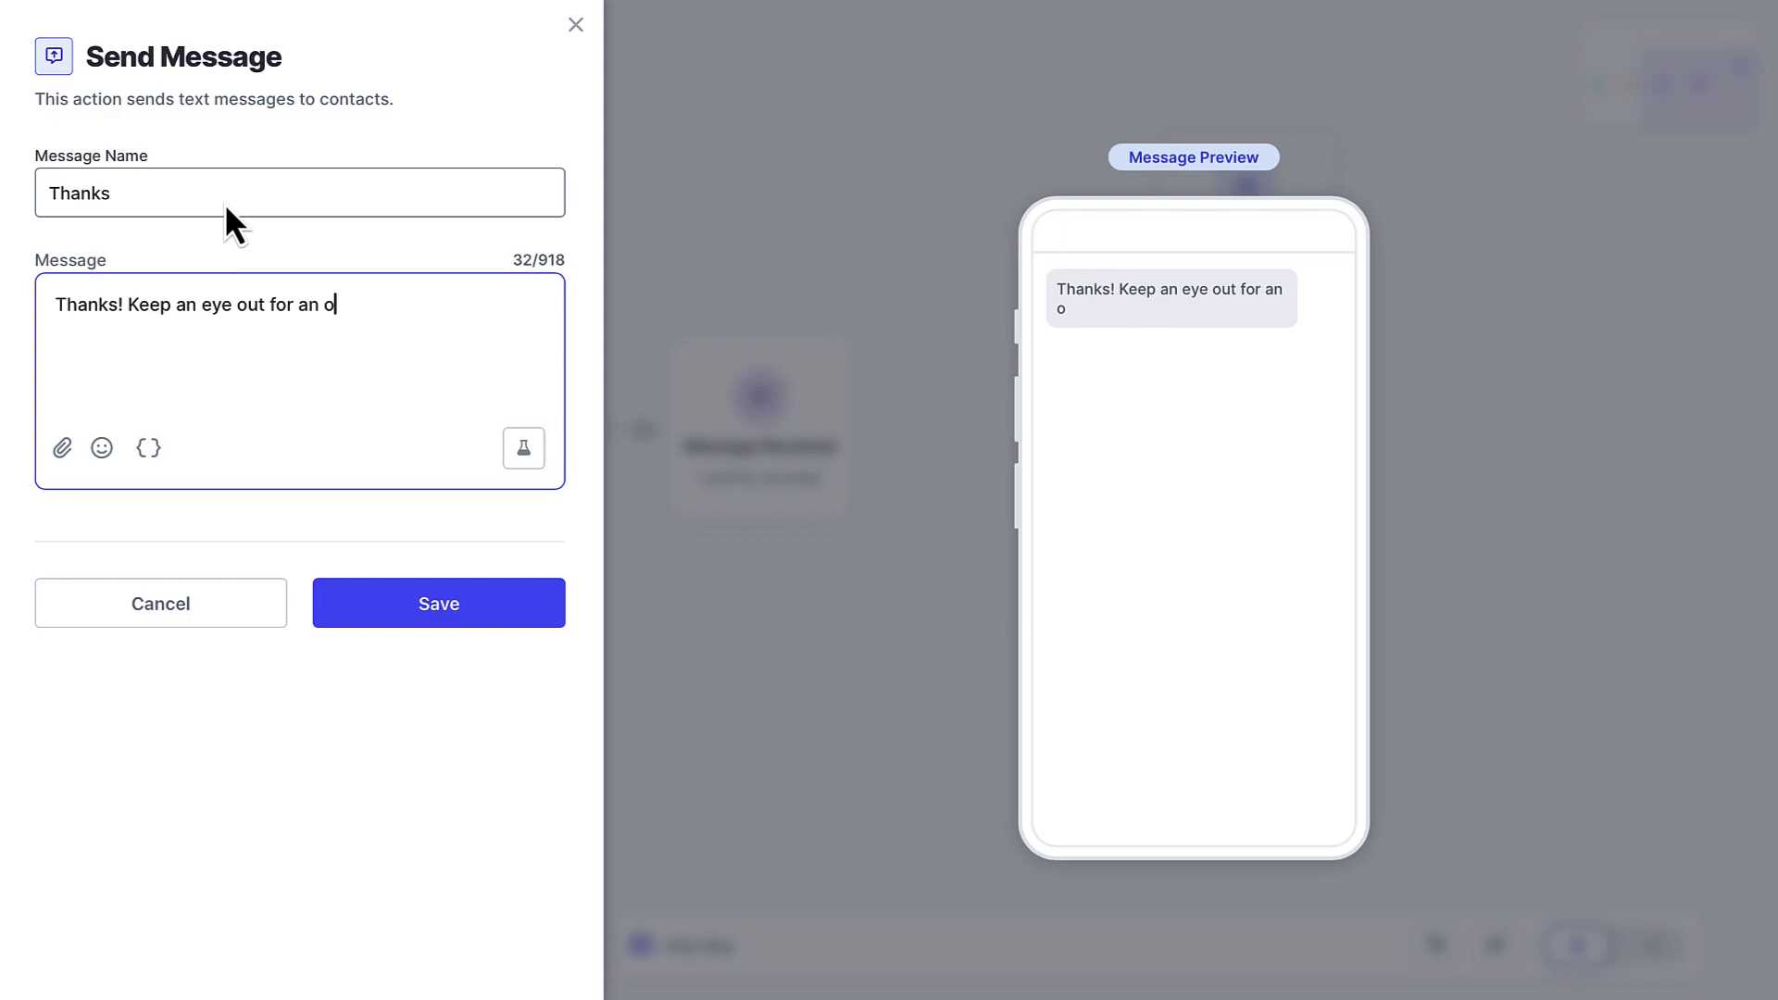
{"action": "type", "text": "ffer heading your way!"}
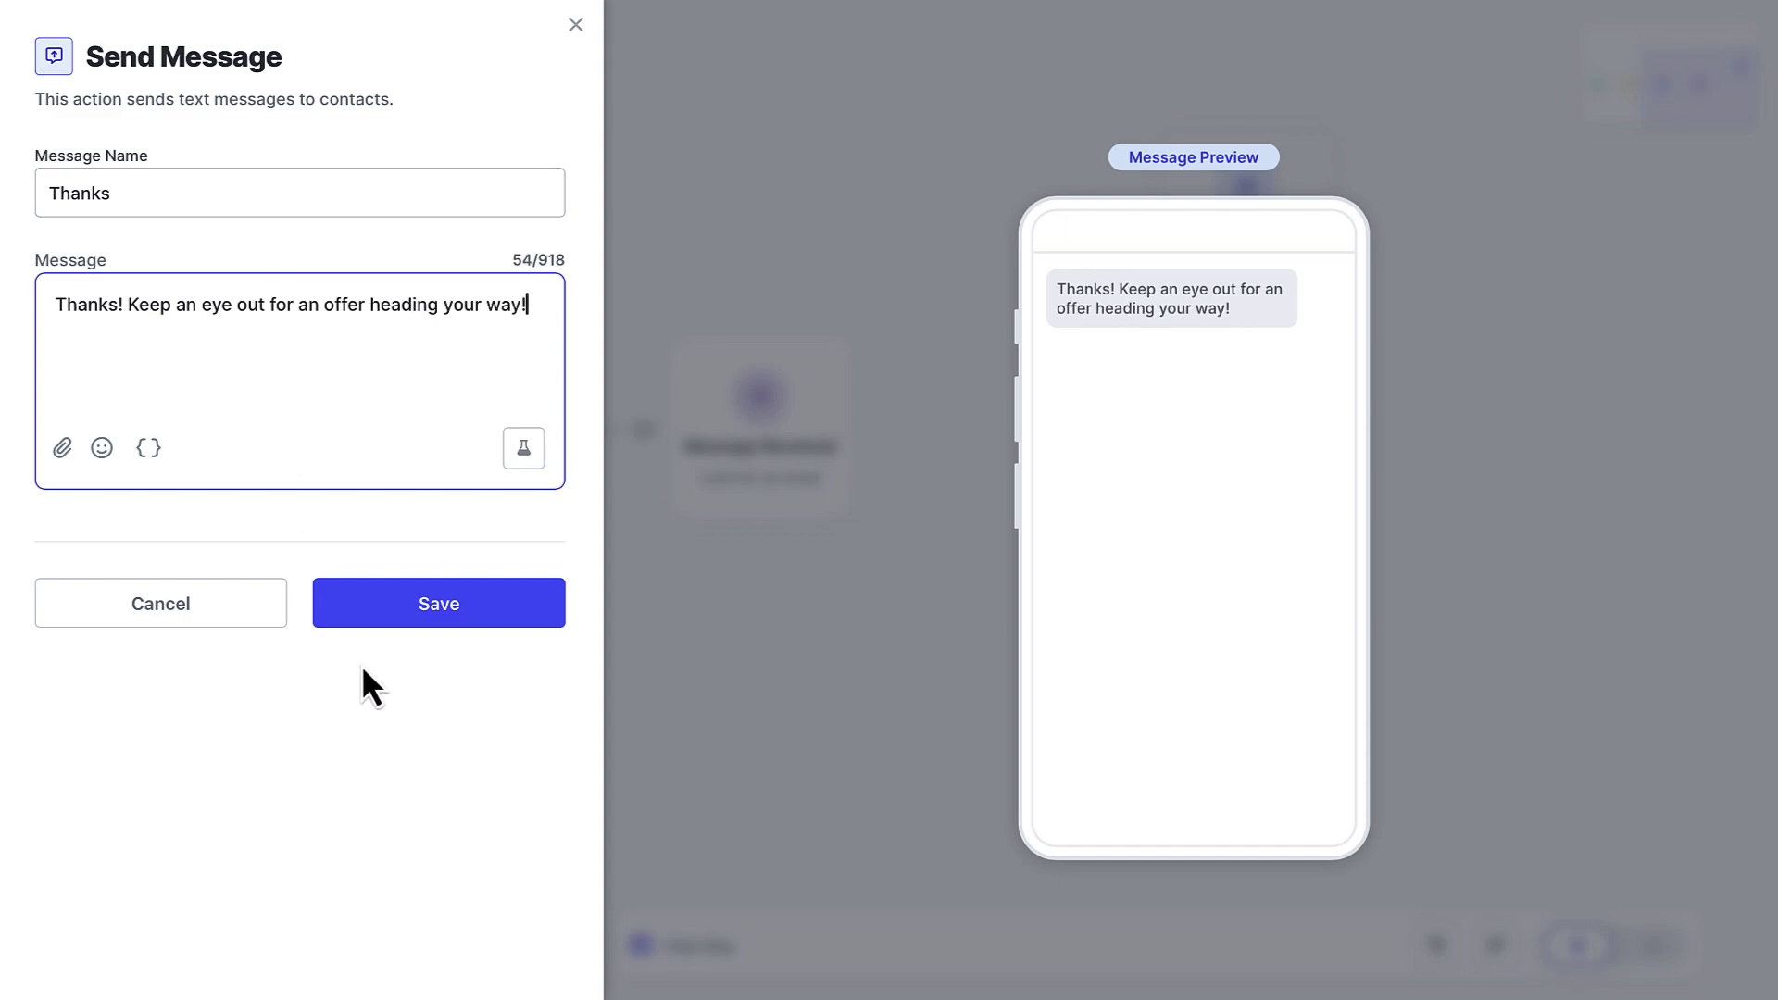
{"action": "left_click", "coordinate": [405, 620]}
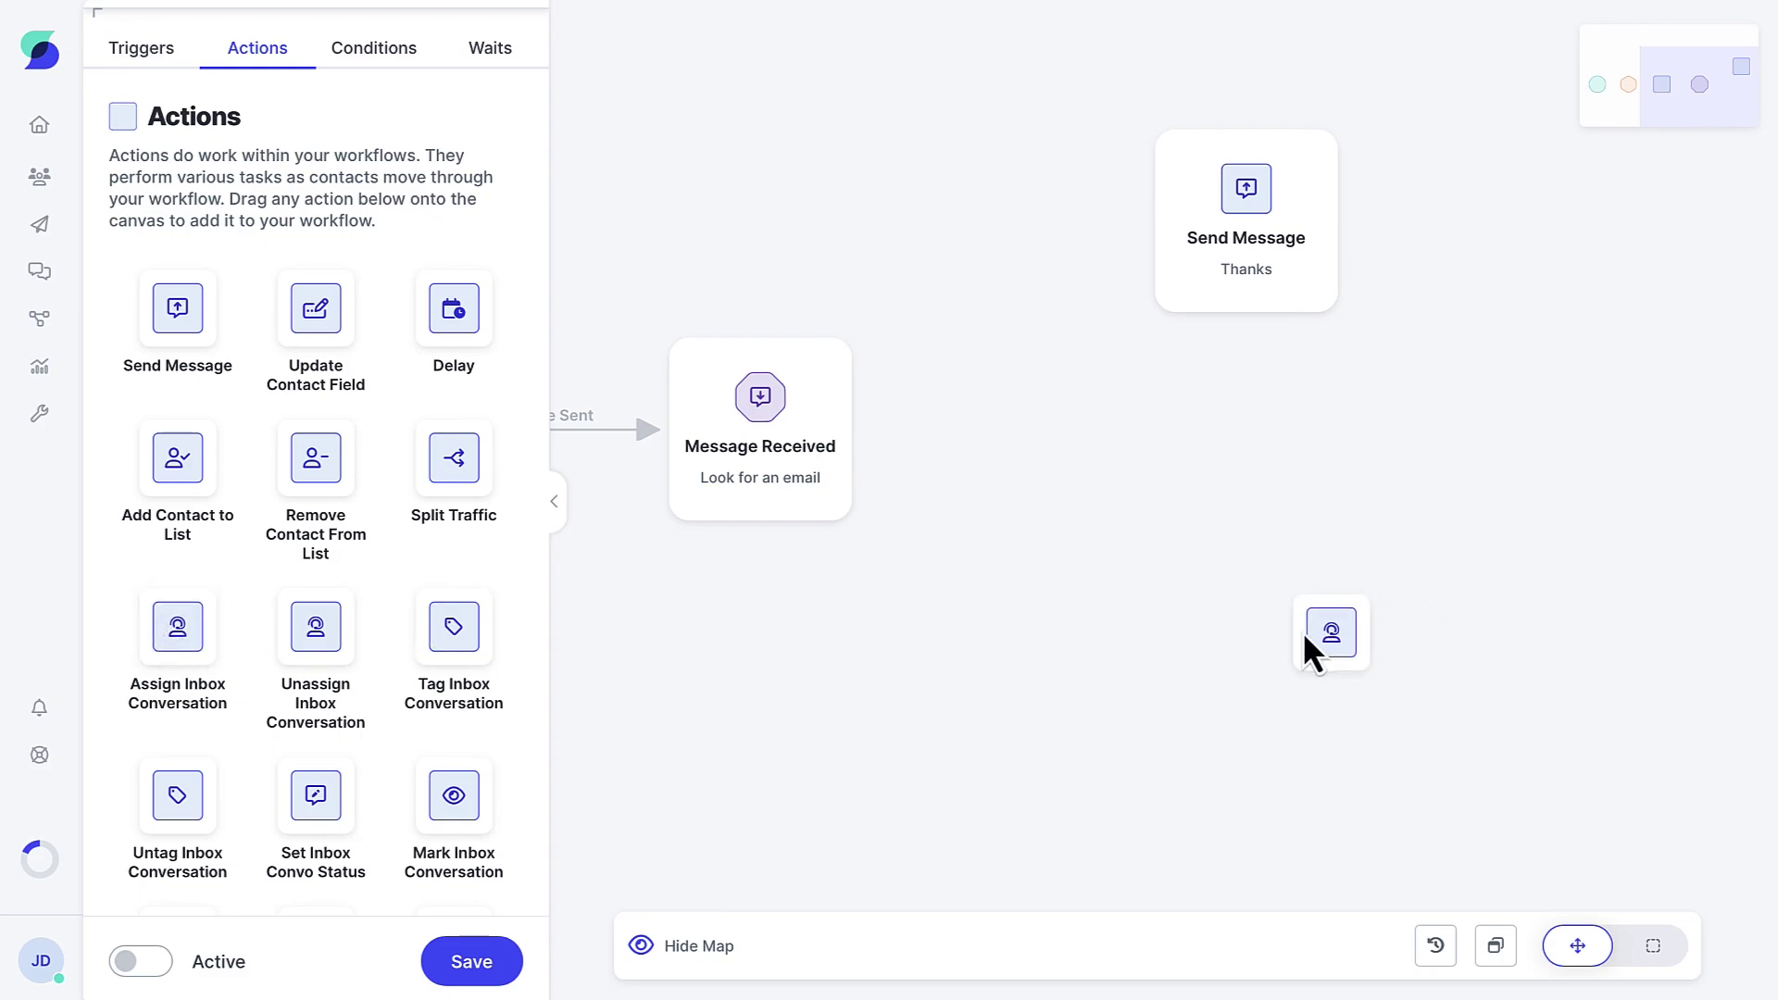
Place an Assign Inbox Conversation action on the canvas.
{"action": "left_click_drag", "start_coordinate": [174, 629], "coordinate": [1236, 631]}
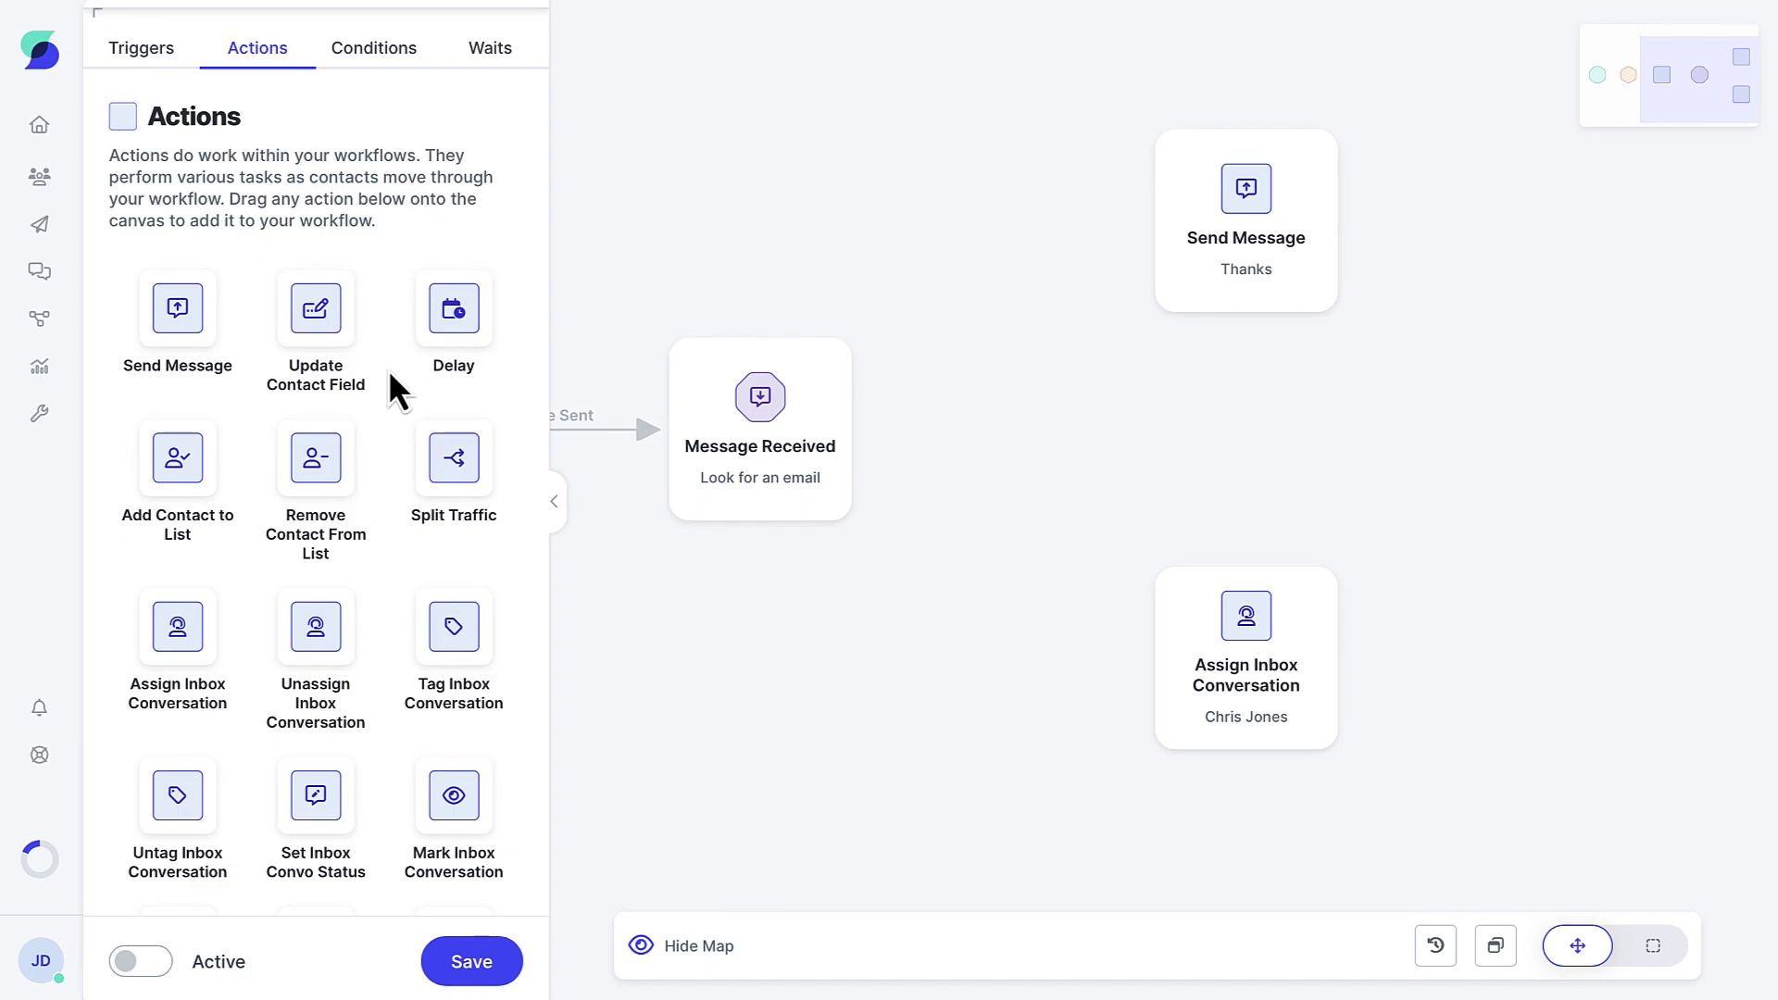
{"action": "mouse_move", "coordinate": [760, 429]}
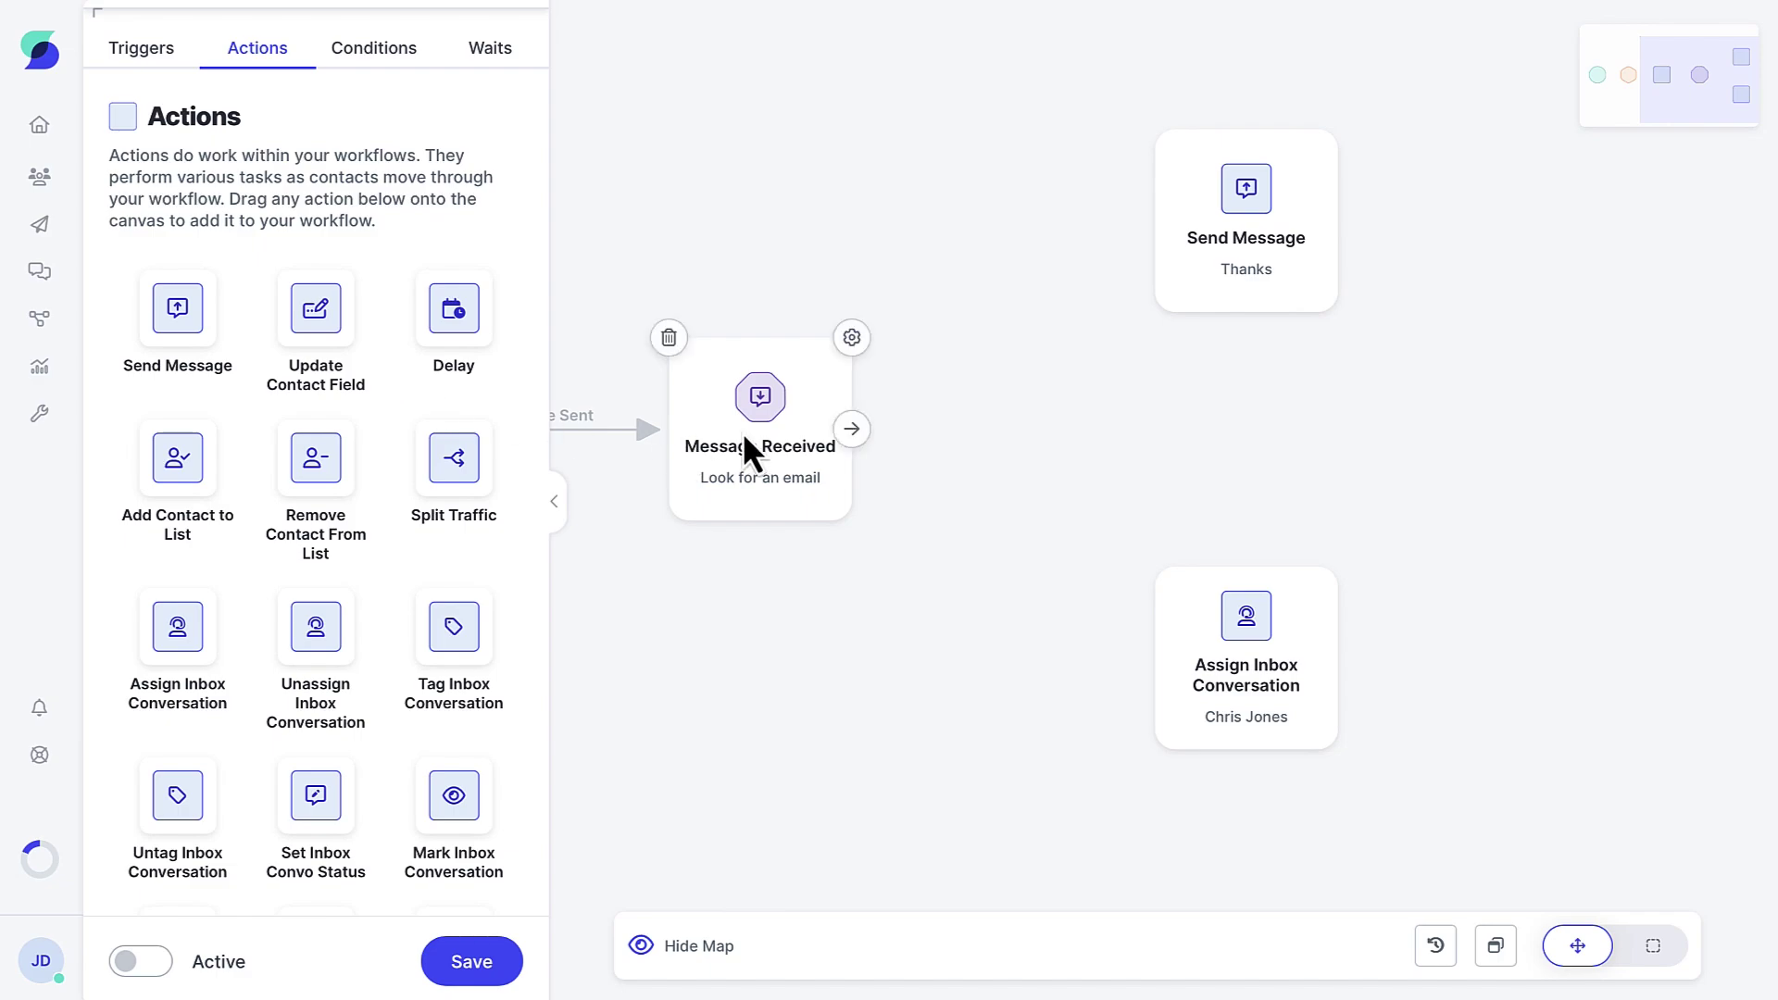
Link Email Found to the Thanks message and Email Not Found to Assign Inbox Conversation.
{"action": "left_click", "coordinate": [850, 429]}
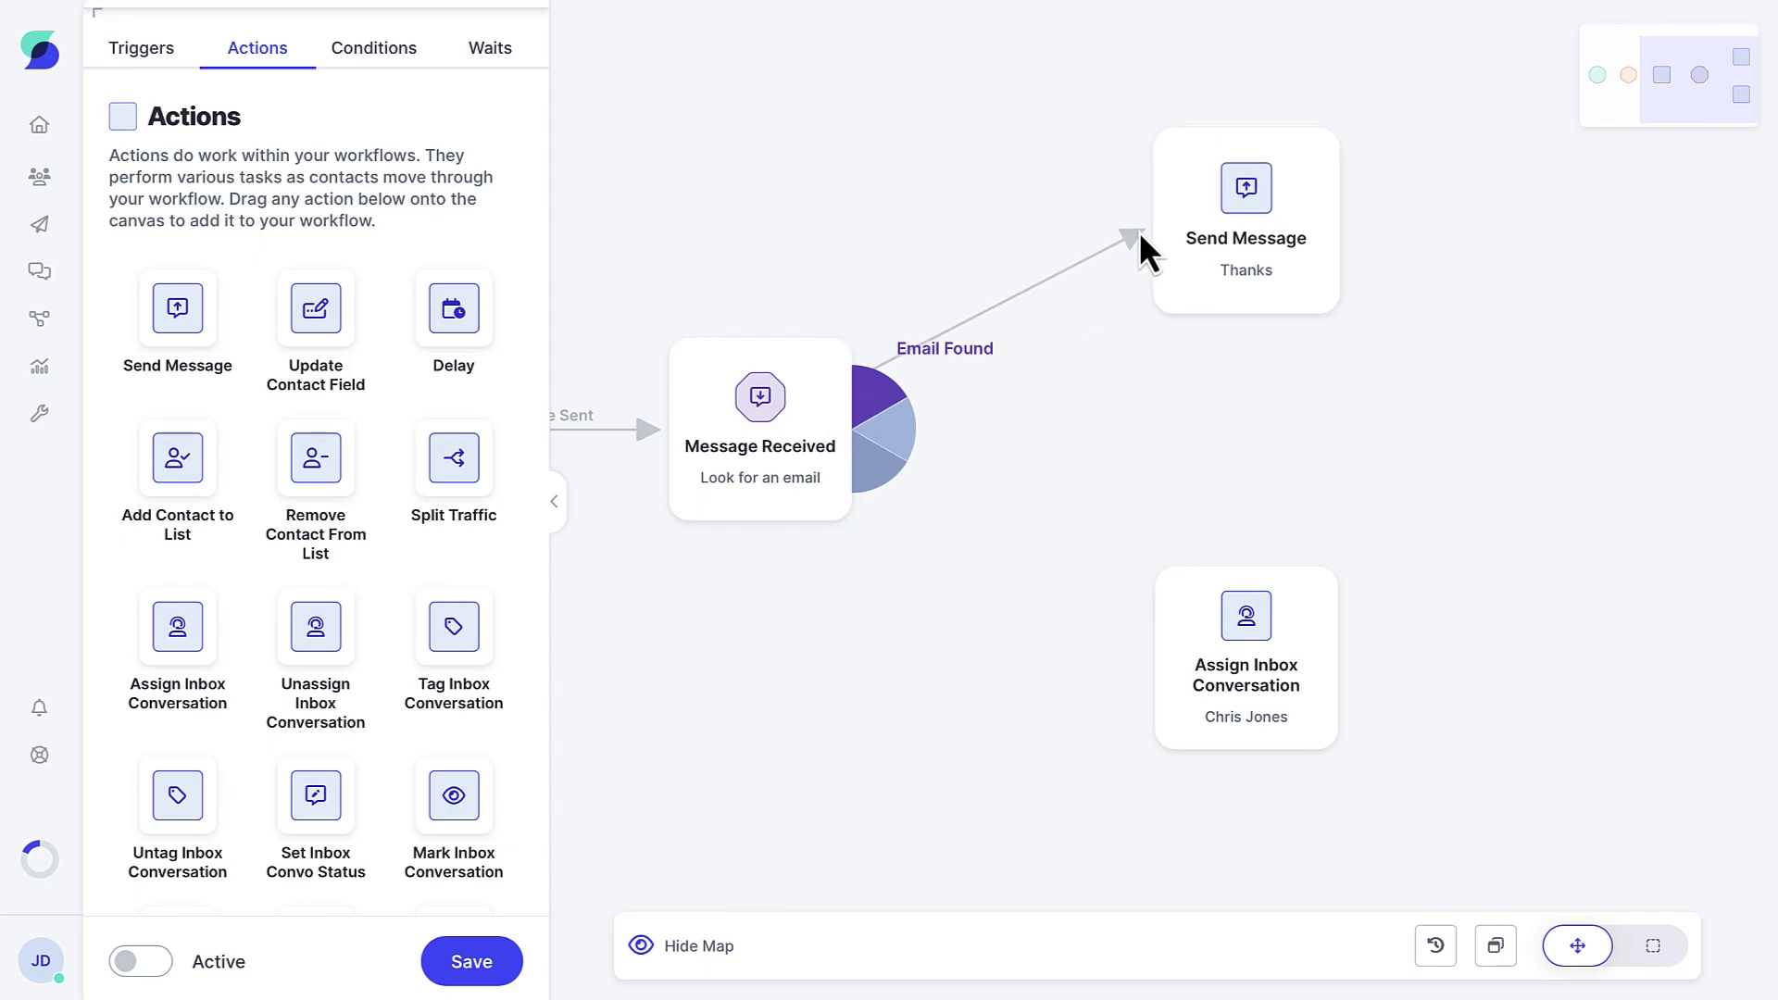
{"action": "left_click_drag", "start_coordinate": [907, 351], "coordinate": [1152, 229]}
{"action": "left_click", "coordinate": [852, 427]}
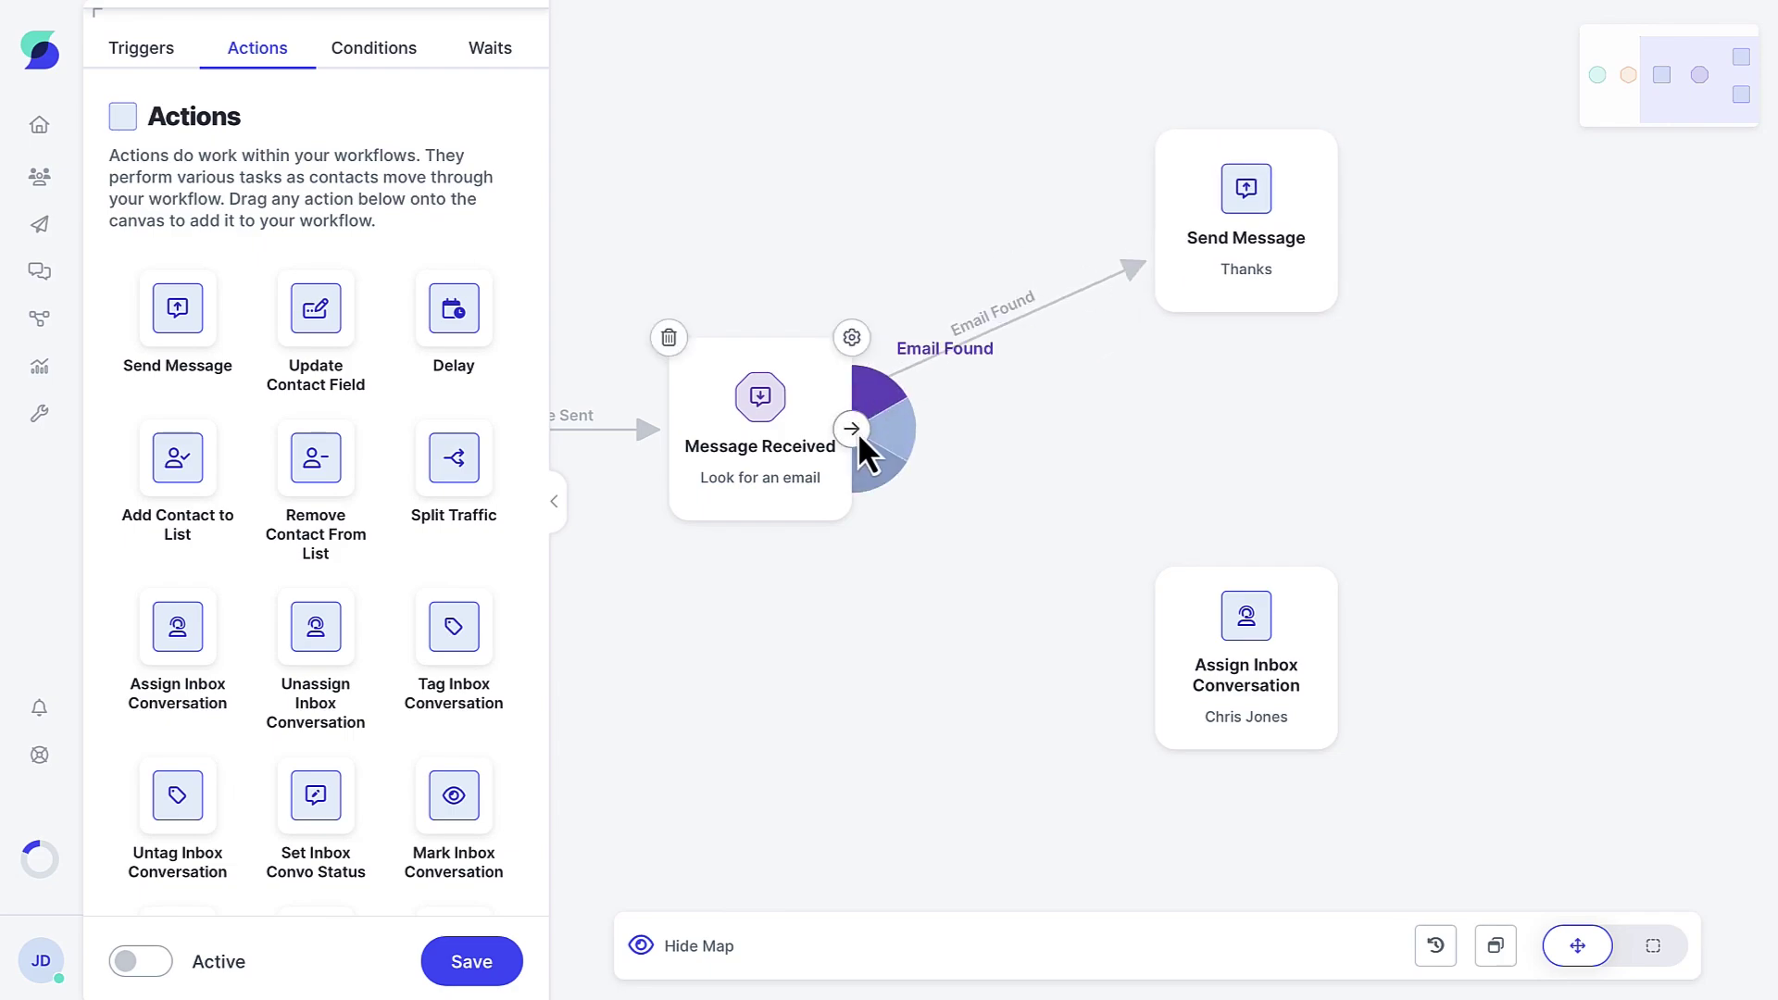
{"action": "left_click_drag", "start_coordinate": [879, 433], "coordinate": [1146, 669]}
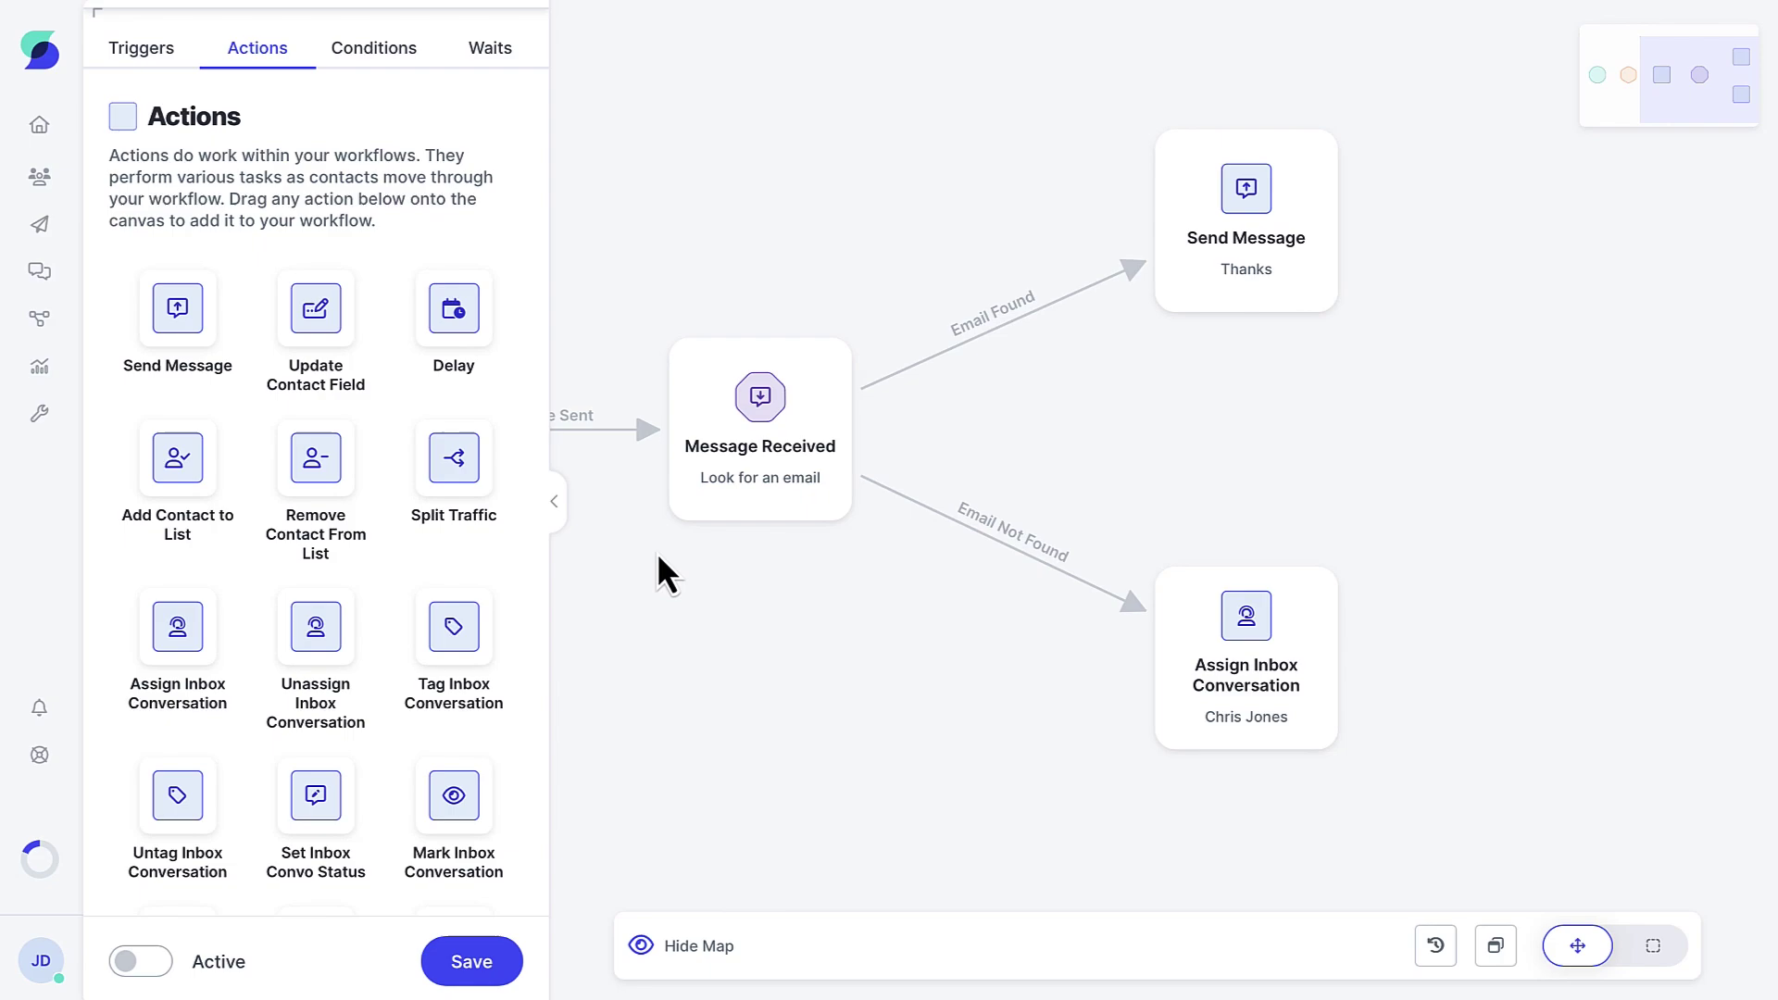
{"action": "left_click", "coordinate": [555, 497]}
{"action": "mouse_move", "coordinate": [423, 697]}
{"action": "left_mouse_down"}
{"action": "mouse_move", "coordinate": [791, 701]}
{"action": "mouse_move", "coordinate": [811, 726]}
{"action": "mouse_move", "coordinate": [875, 728]}
{"action": "left_mouse_up"}
{"action": "scroll", "coordinate": [790, 701], "scroll_direction": "down", "scroll_amount": 2}
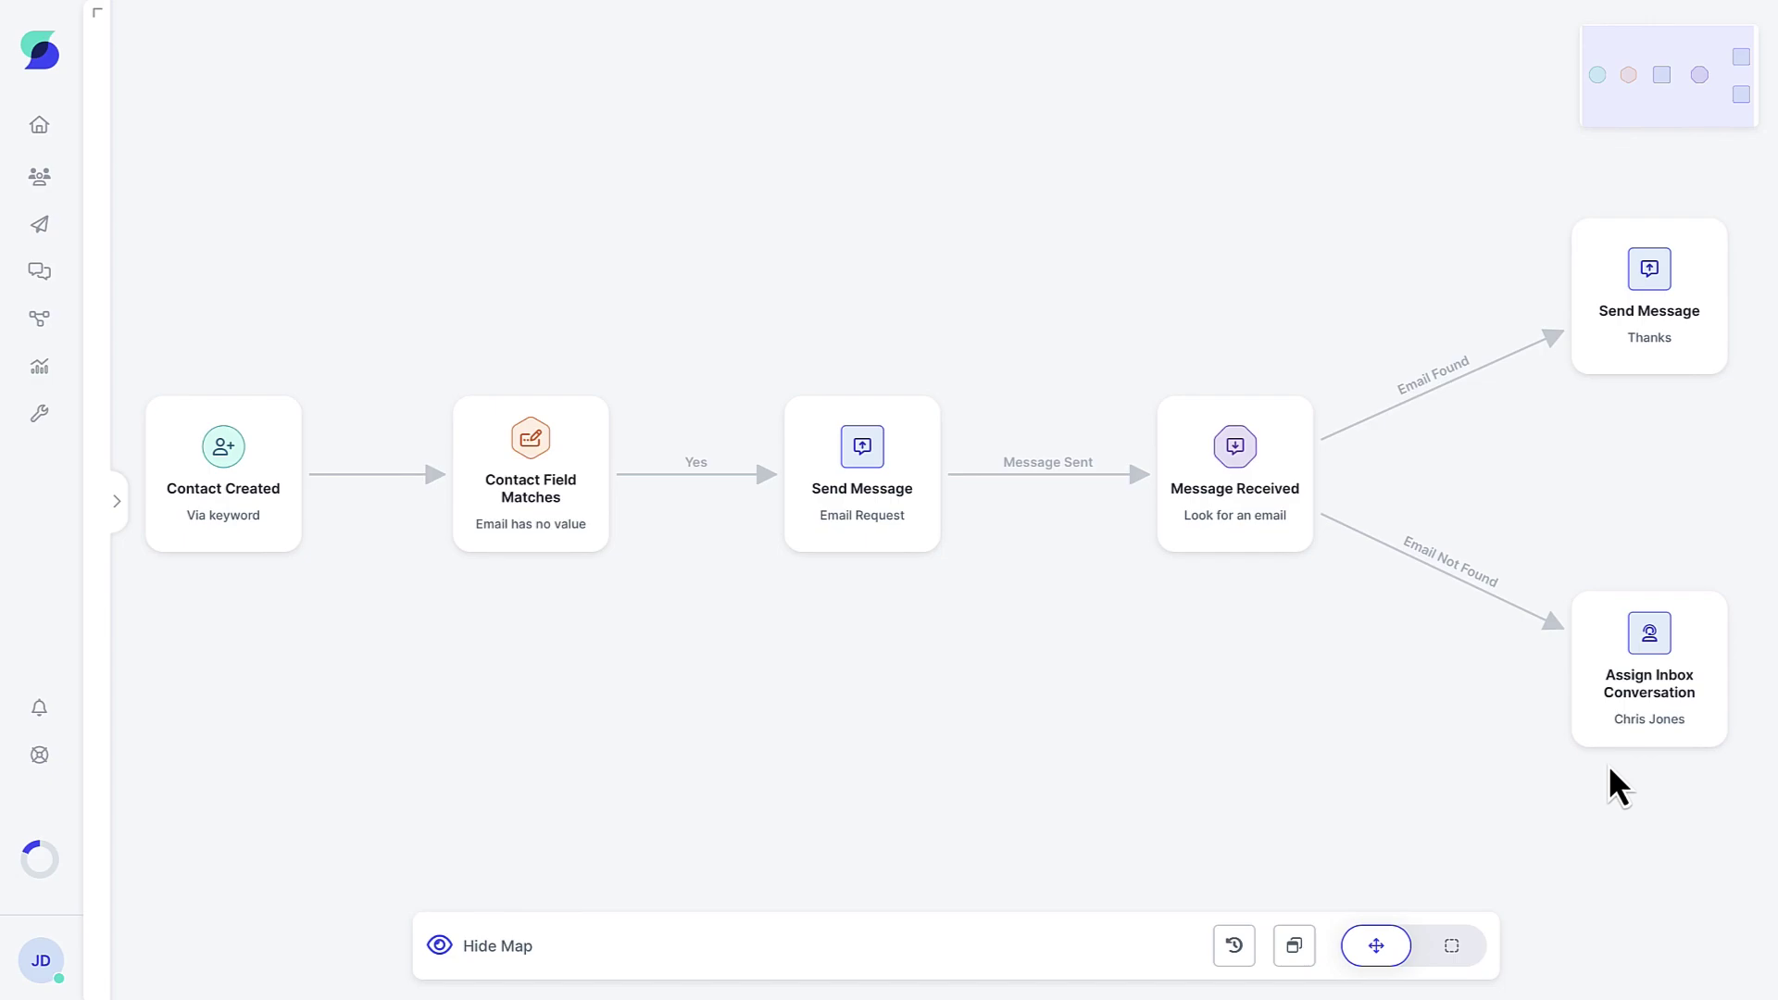
Reopen the workflow settings panel and switch the workflow to Active.
{"action": "left_click", "coordinate": [119, 511]}
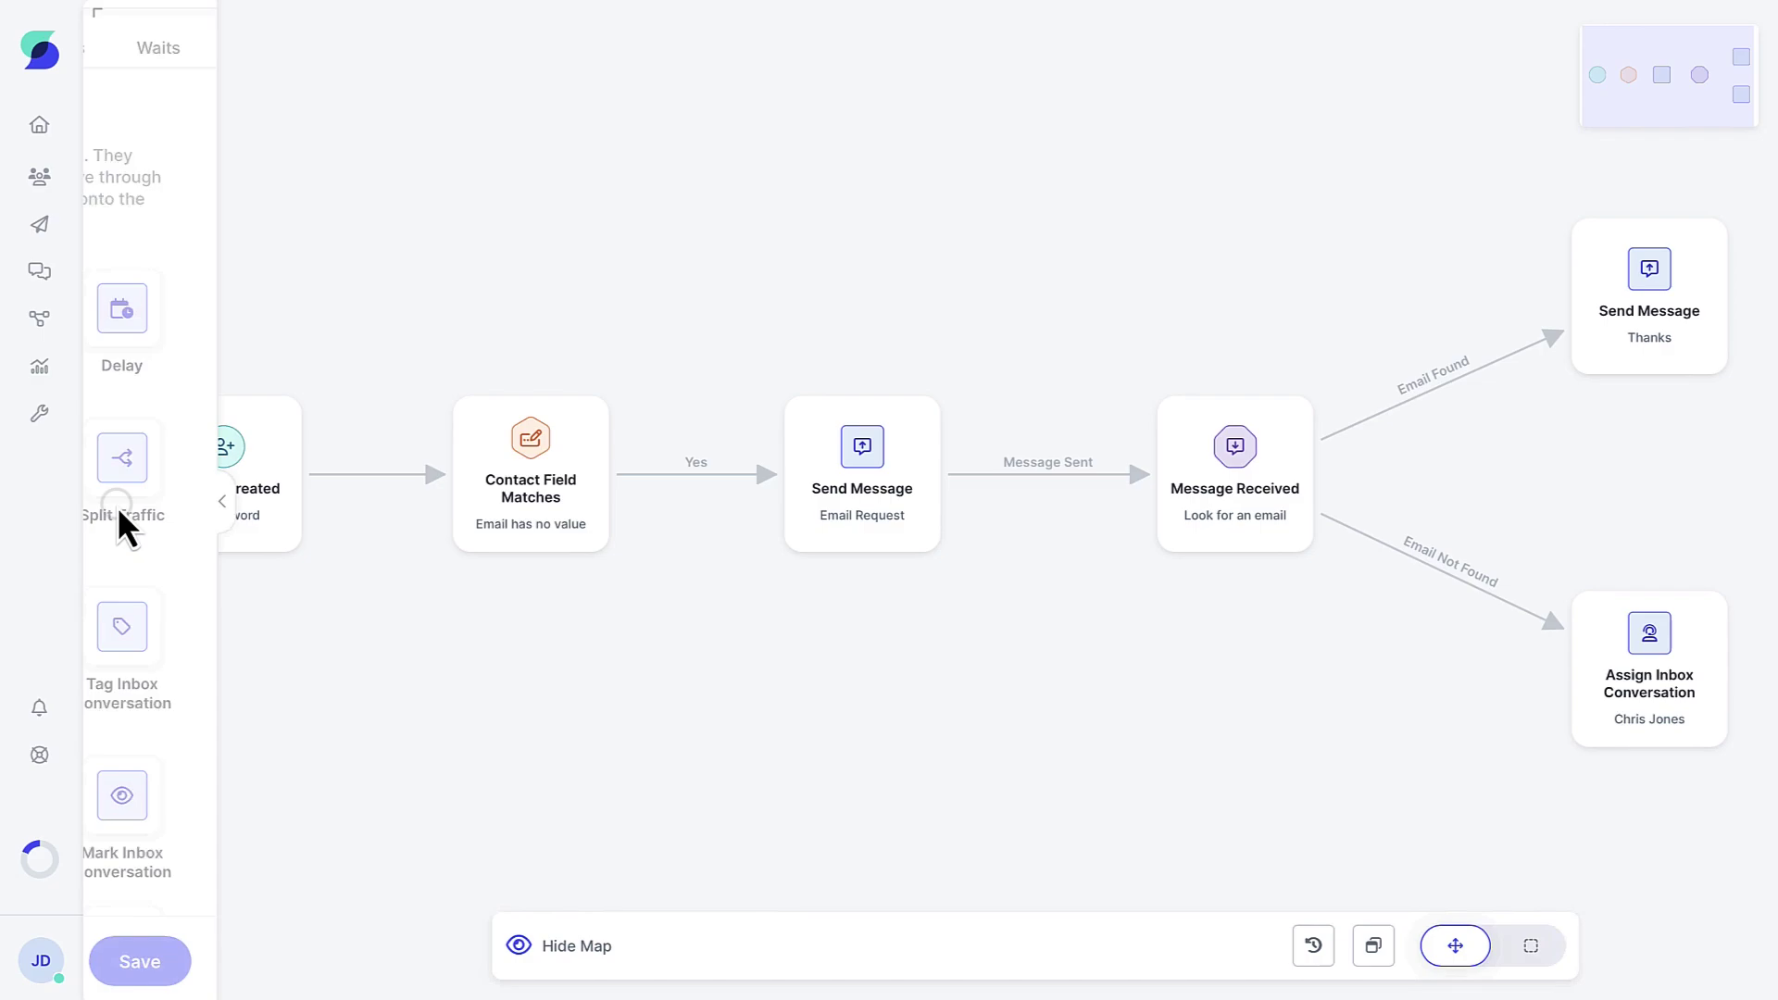
{"action": "left_click", "coordinate": [142, 961]}
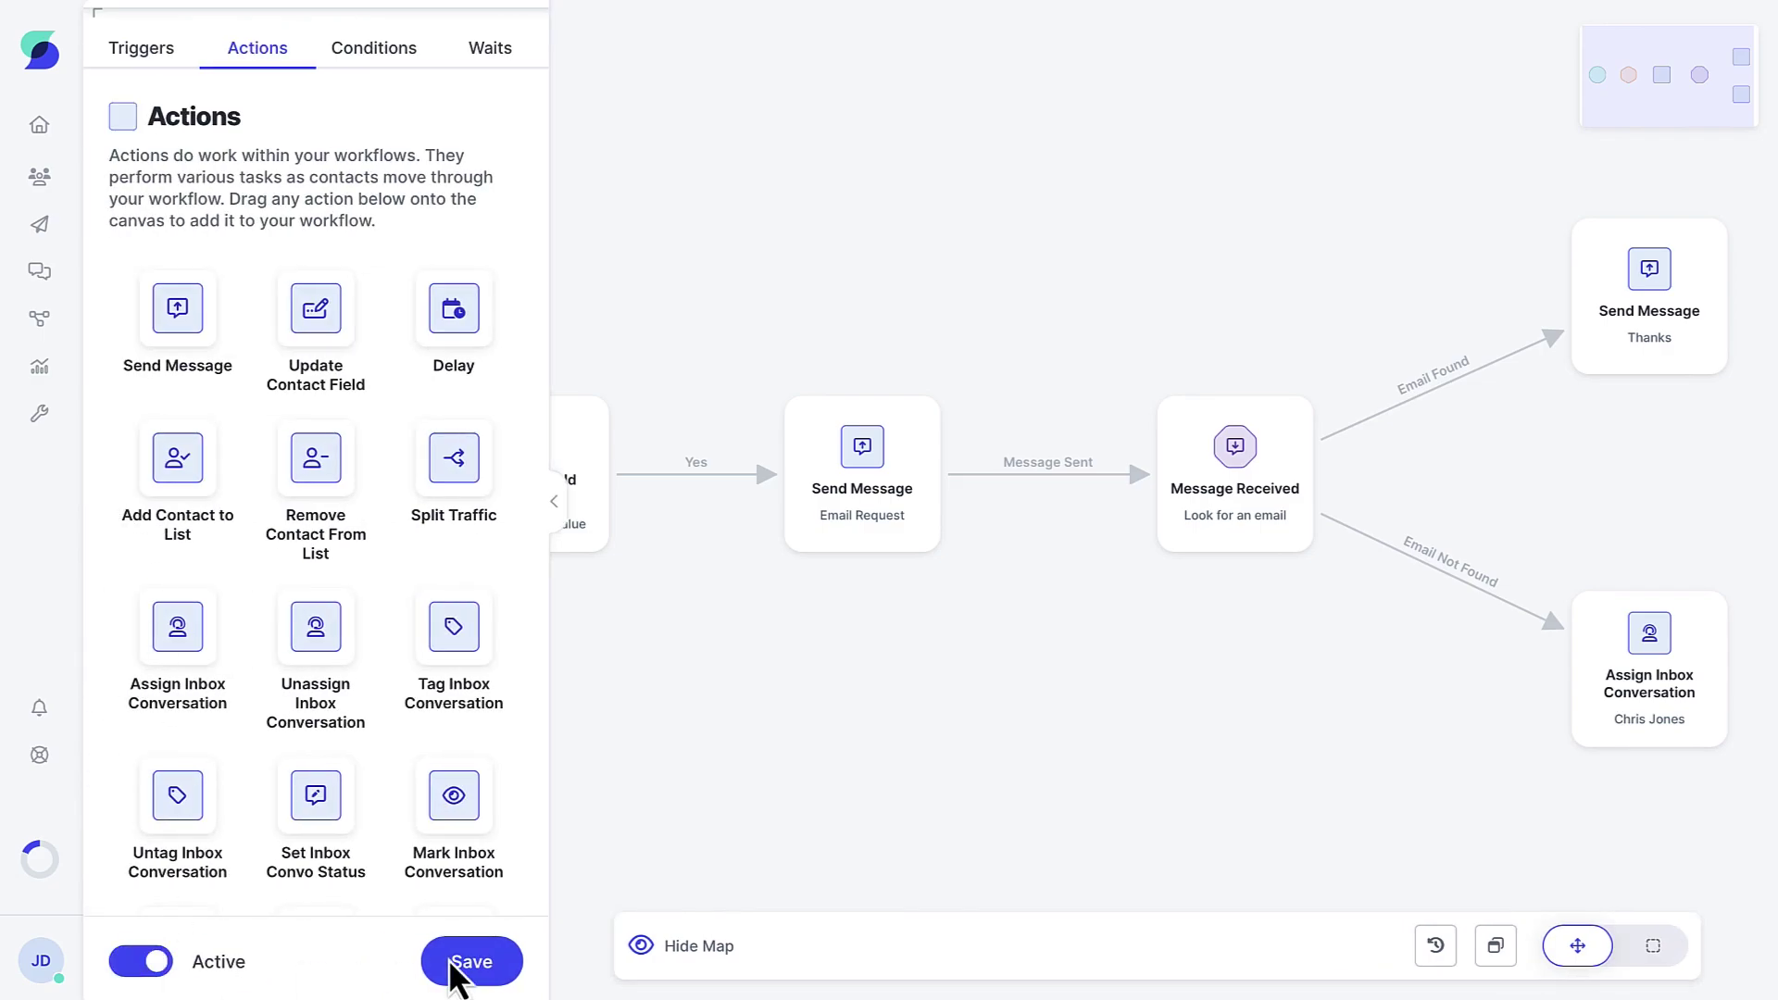